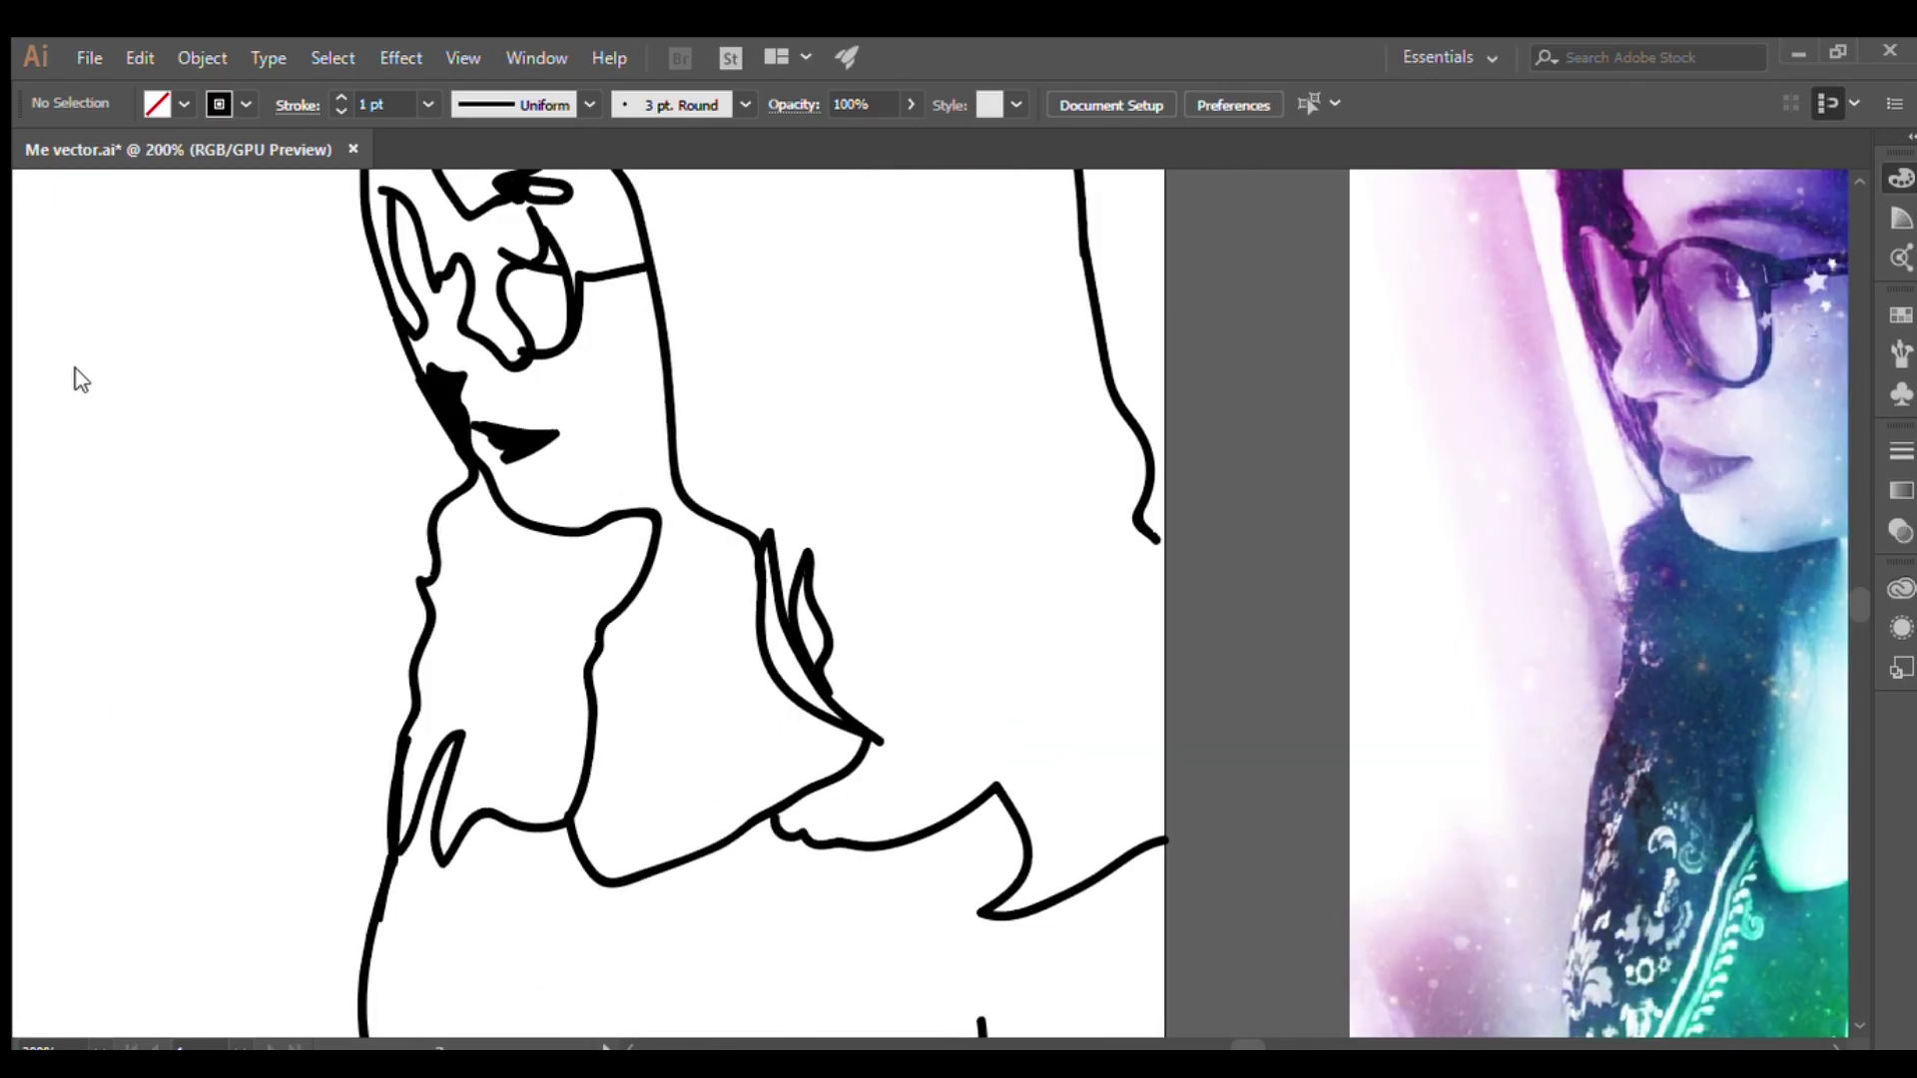
Blob Brush solid black over the neck shadow, the glasses surround and the hair above the forehead
mouse_move(504, 540)
mouse_down()
mouse_move(629, 619)
mouse_move(530, 798)
mouse_move(469, 541)
mouse_move(439, 719)
mouse_up()
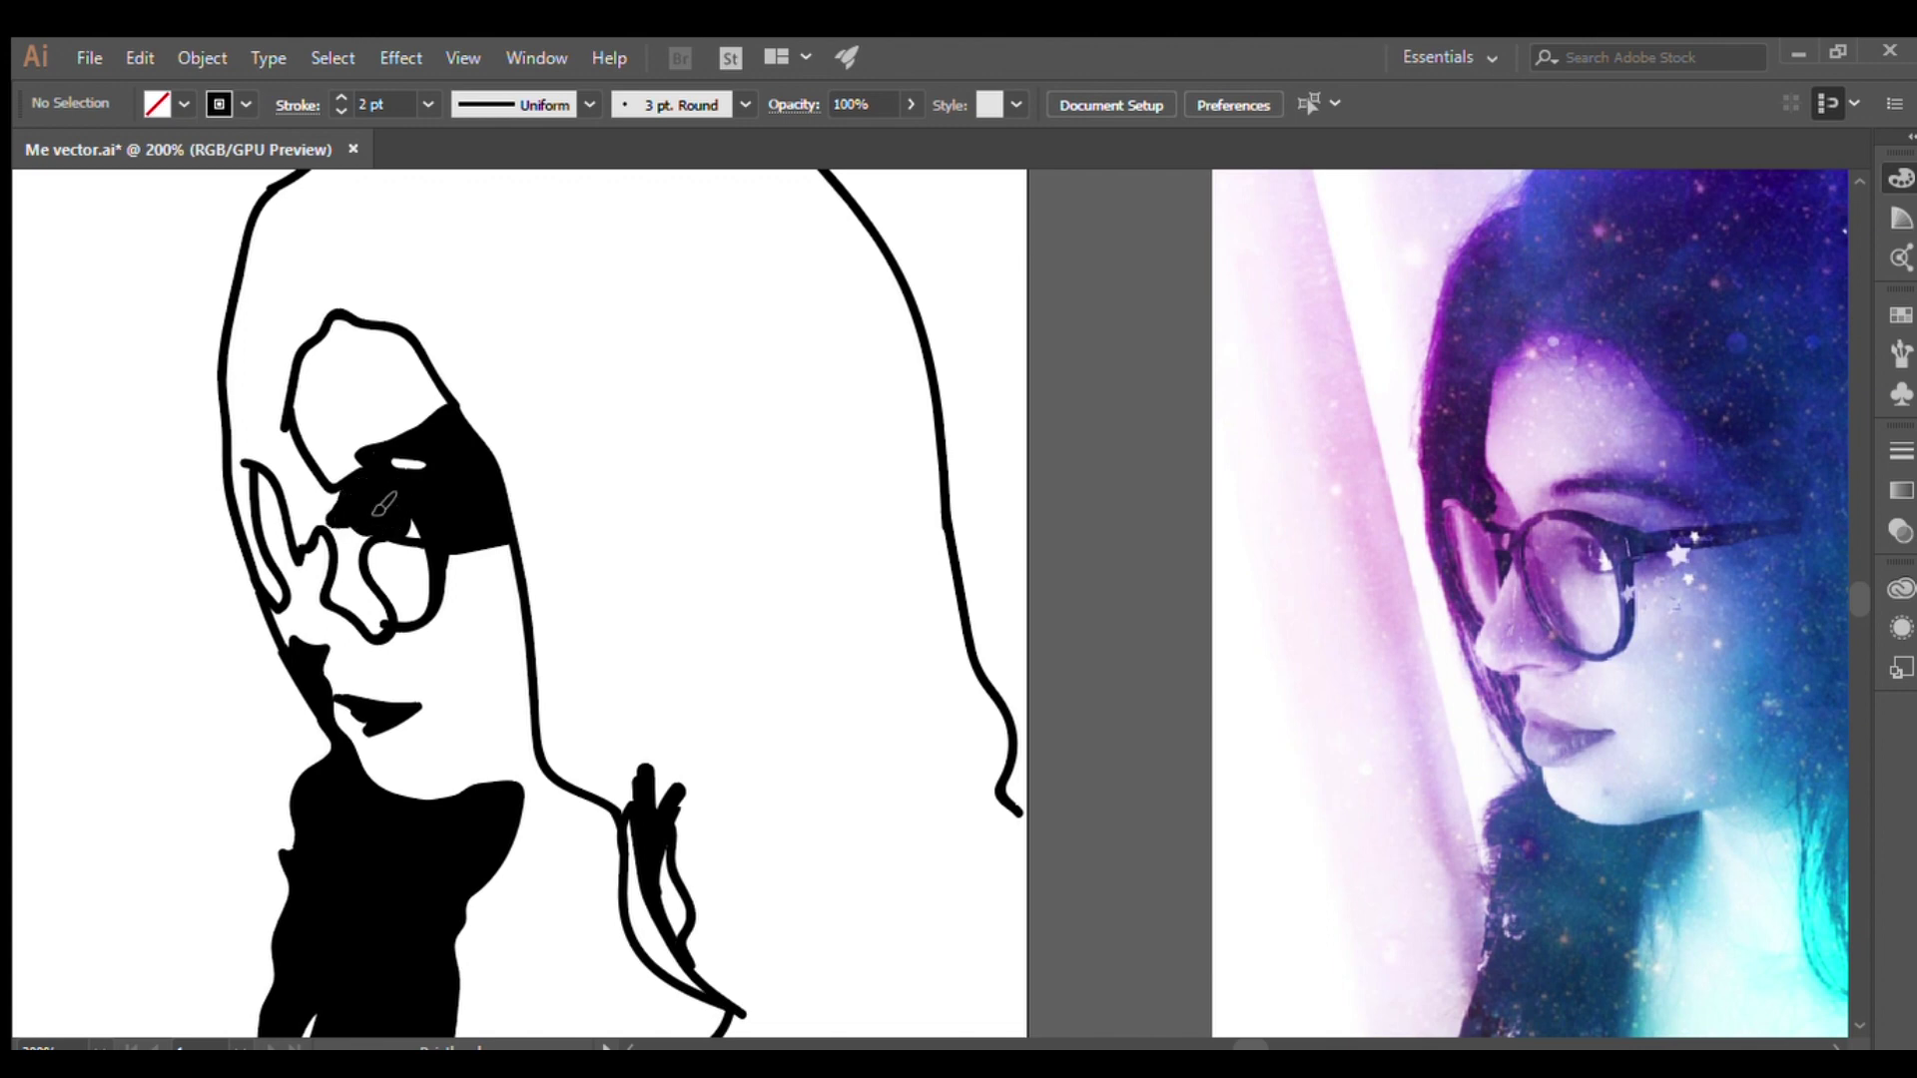
drag(367, 631, 338, 516)
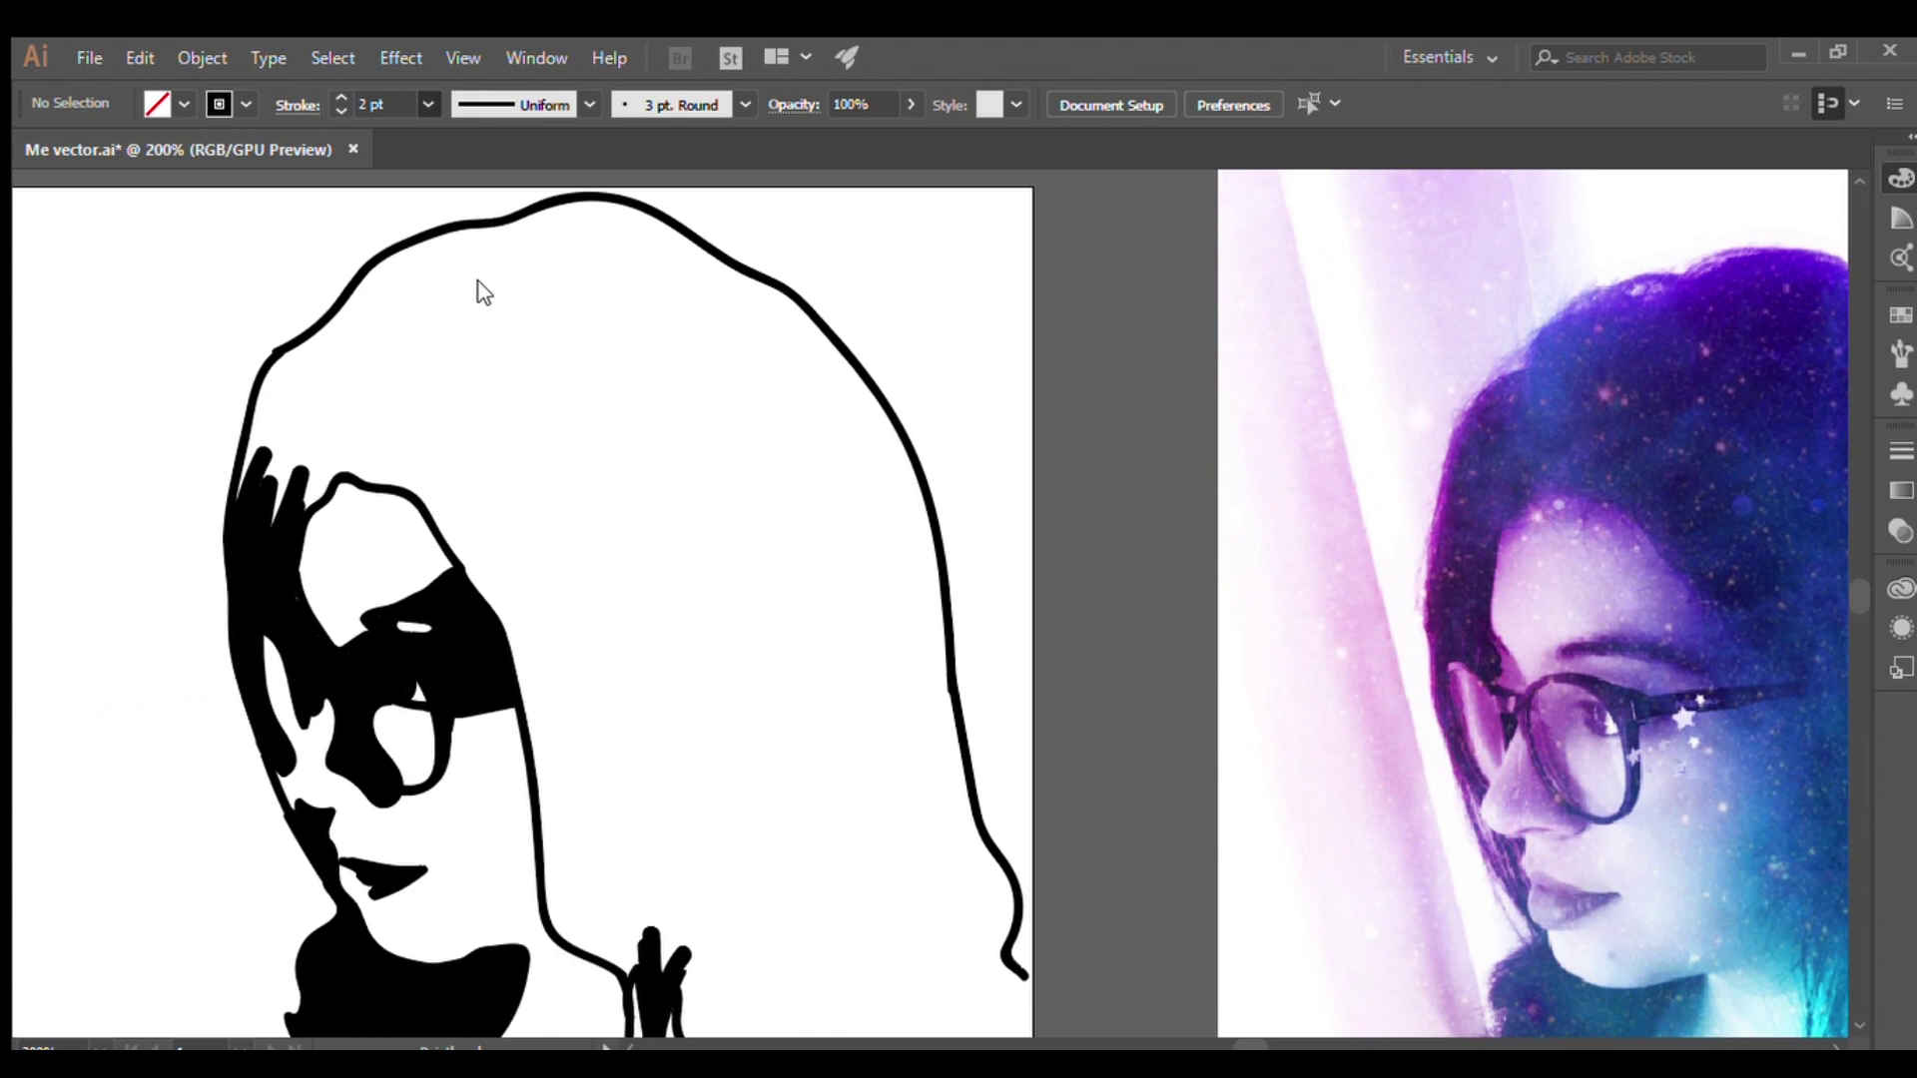
mouse_move(483, 292)
mouse_down()
mouse_move(499, 329)
mouse_move(699, 399)
mouse_move(479, 600)
mouse_move(576, 878)
mouse_move(634, 933)
mouse_move(689, 372)
mouse_move(850, 413)
mouse_move(920, 716)
mouse_move(603, 249)
mouse_move(779, 332)
mouse_move(587, 236)
mouse_move(473, 258)
mouse_move(399, 359)
mouse_move(315, 372)
mouse_move(348, 440)
mouse_up()
scroll(302, 432, down, 5)
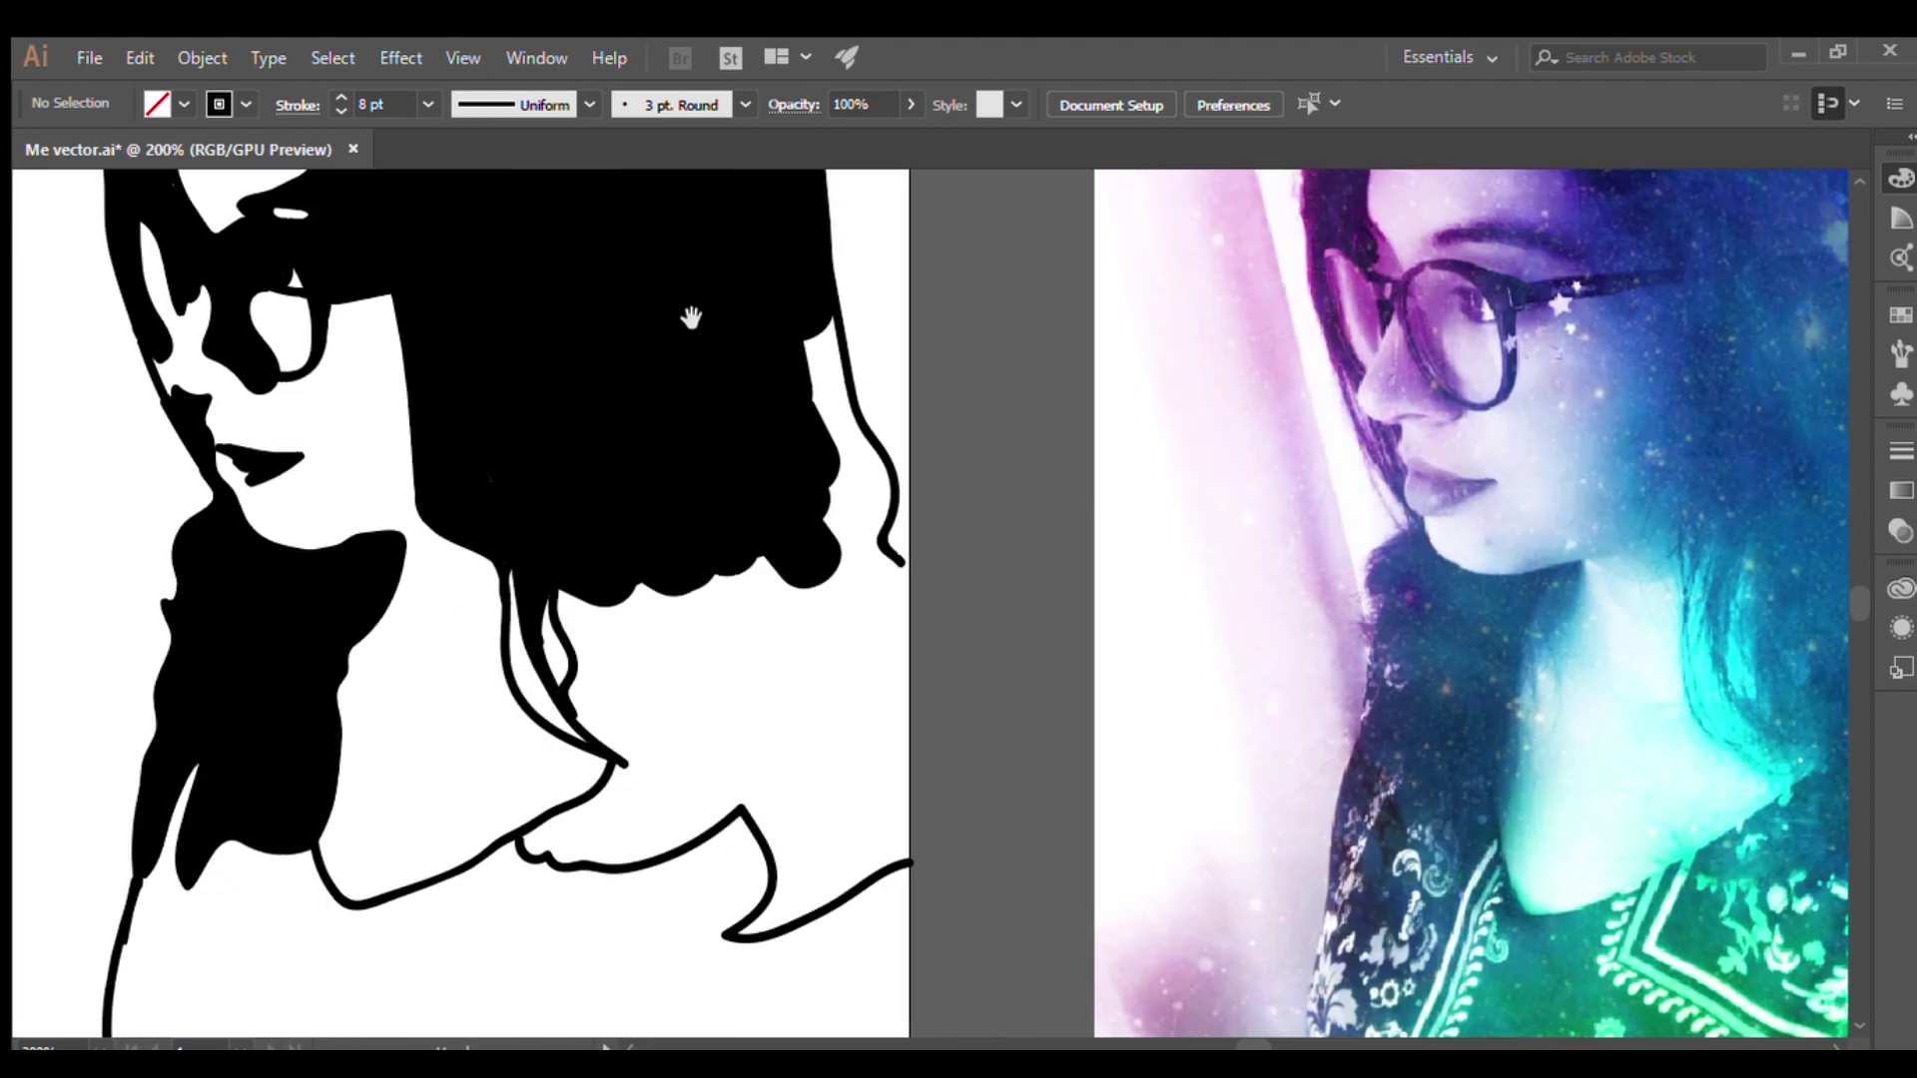
scroll(689, 312, down, 3)
mouse_move(510, 376)
mouse_down()
mouse_move(486, 521)
mouse_move(704, 566)
mouse_move(769, 689)
mouse_move(633, 556)
mouse_move(727, 293)
mouse_up()
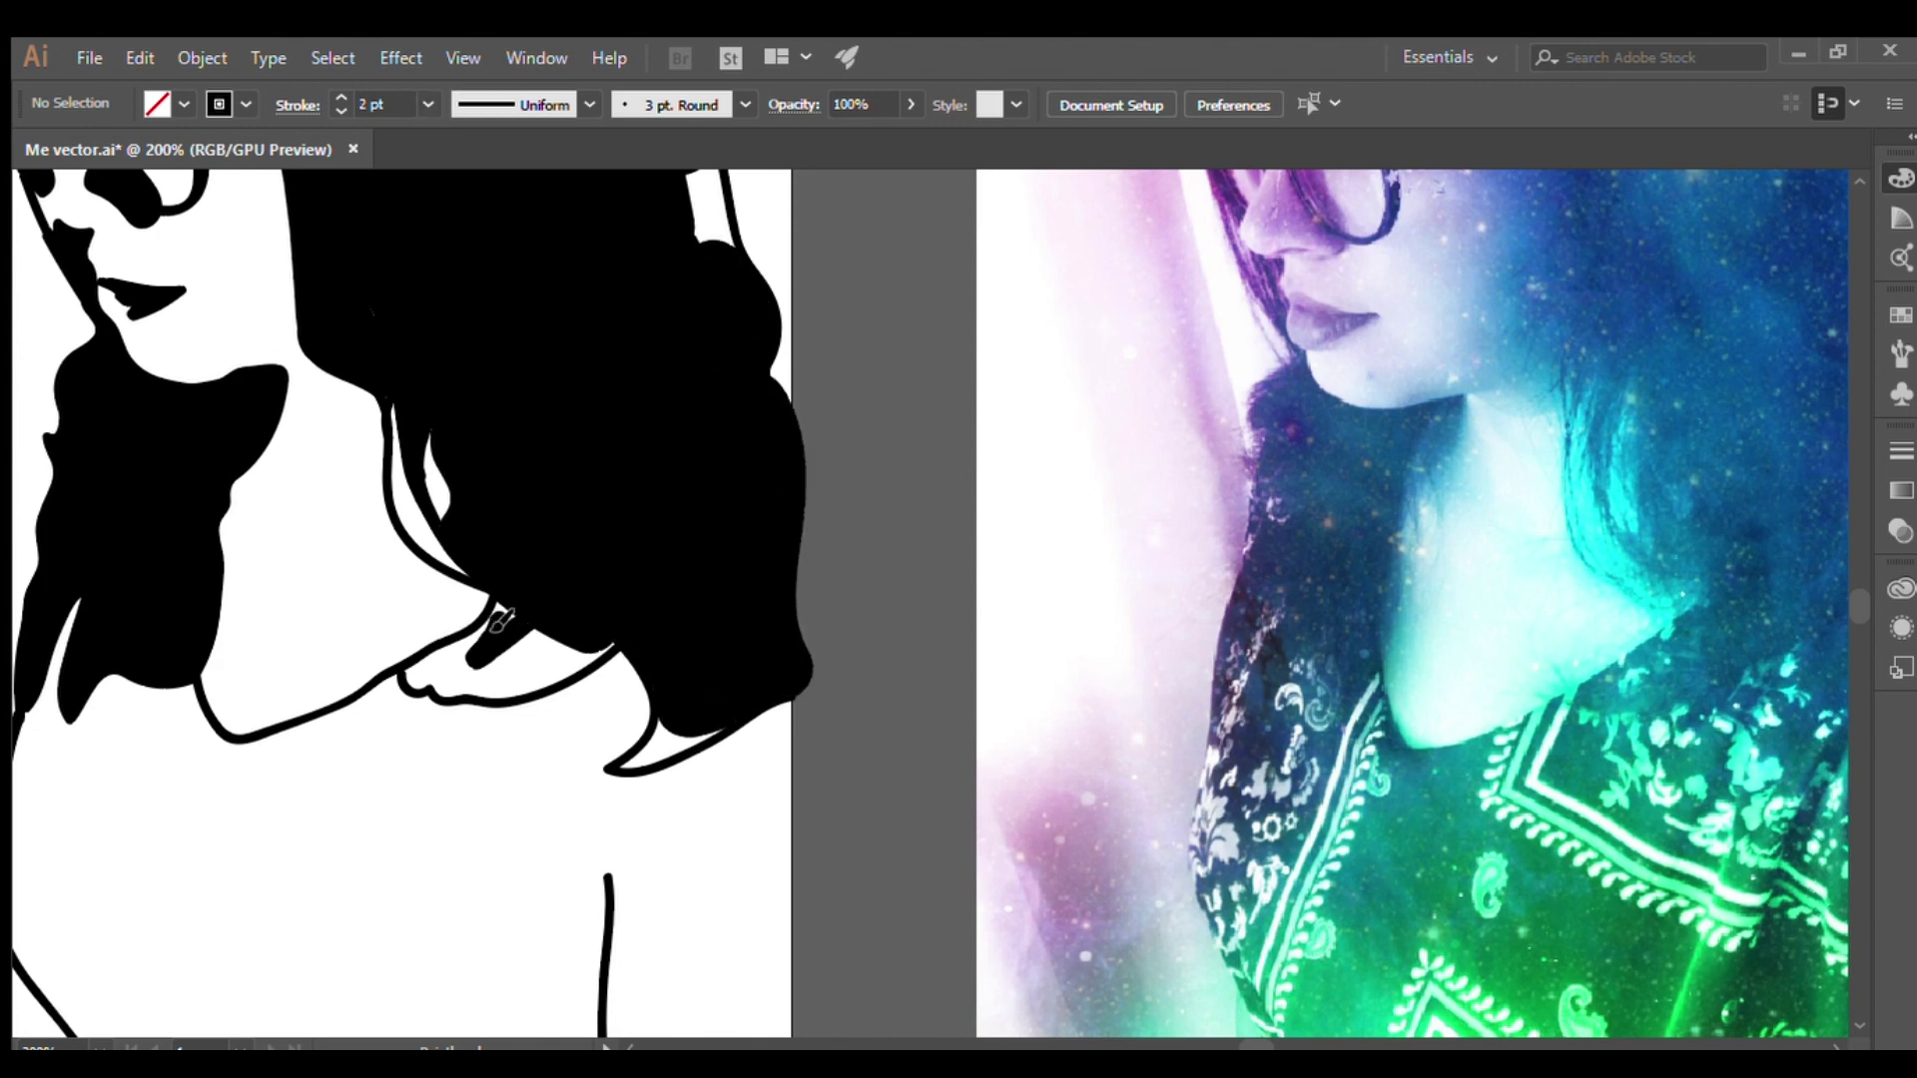
Fill the neck gap under the hair black and check the hair's right edge up close
drag(554, 686, 469, 671)
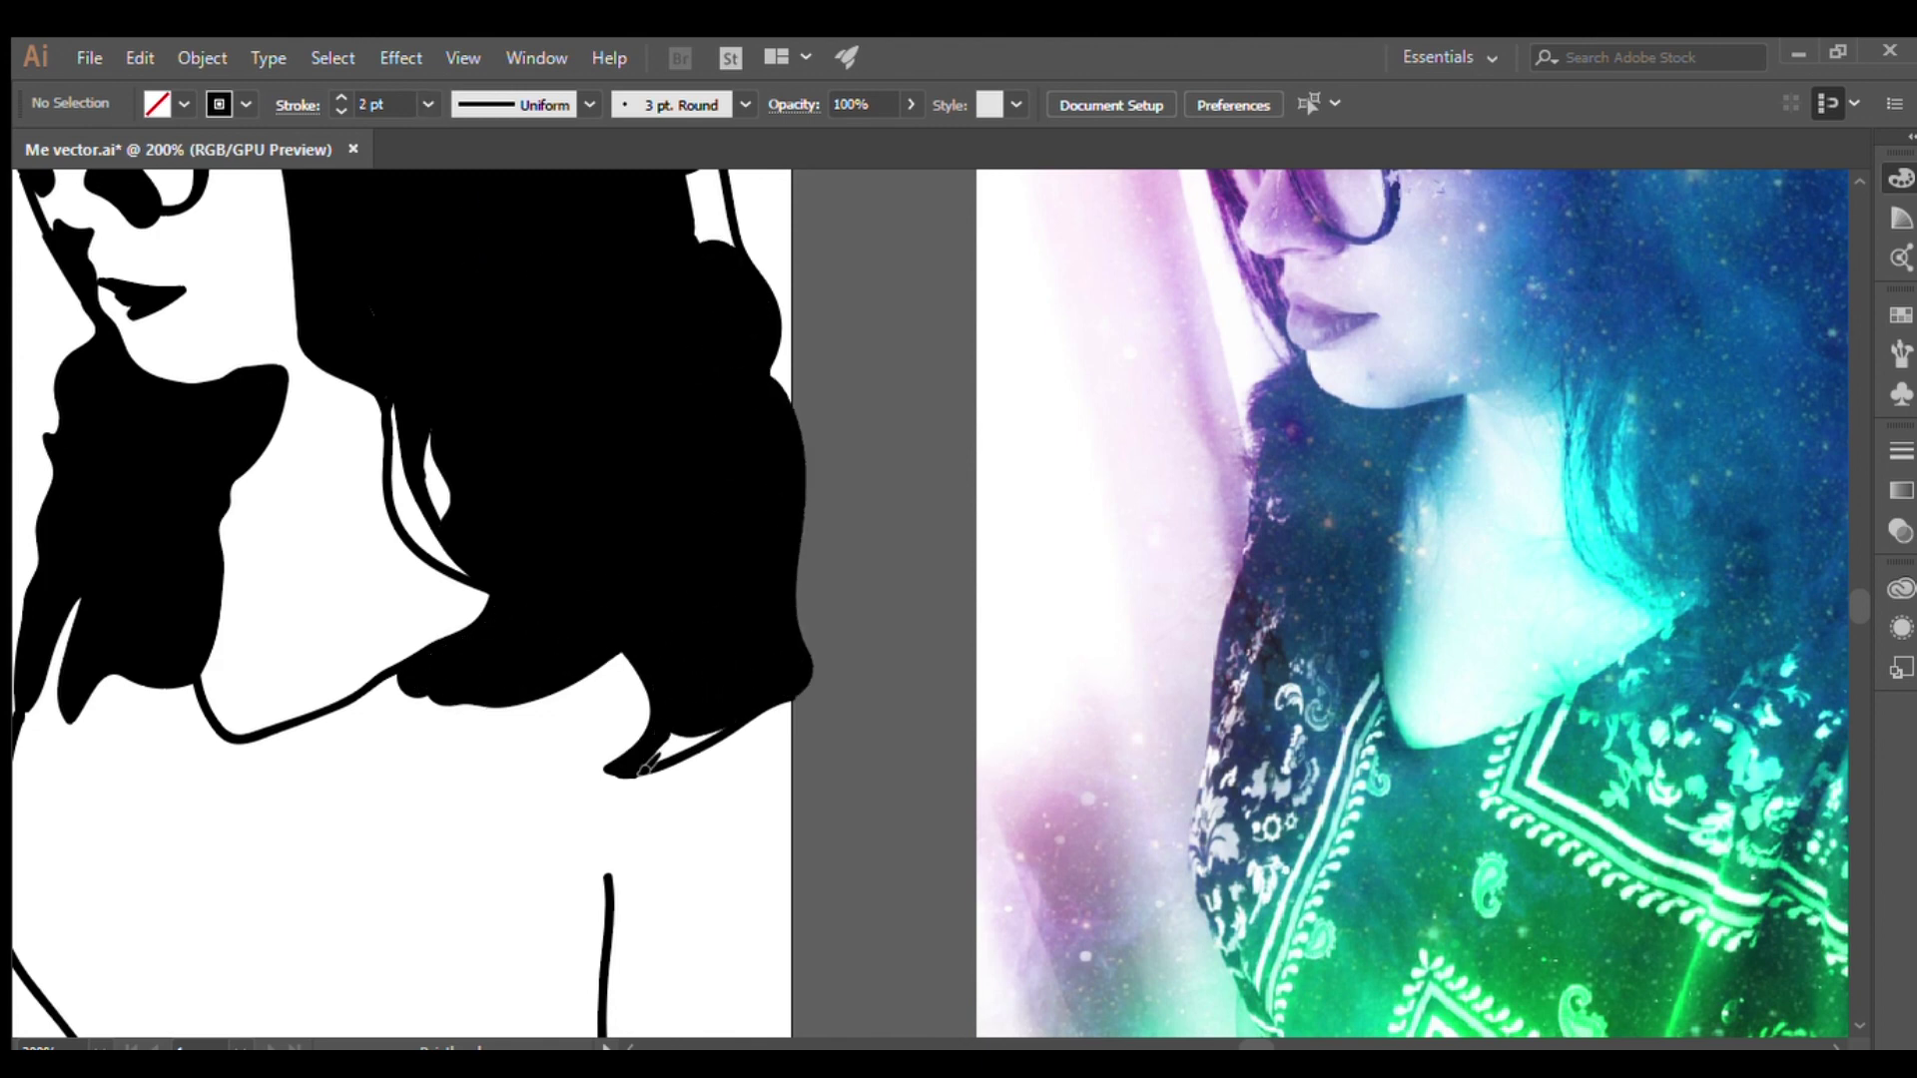
alt+click(625, 771)
click(907, 487)
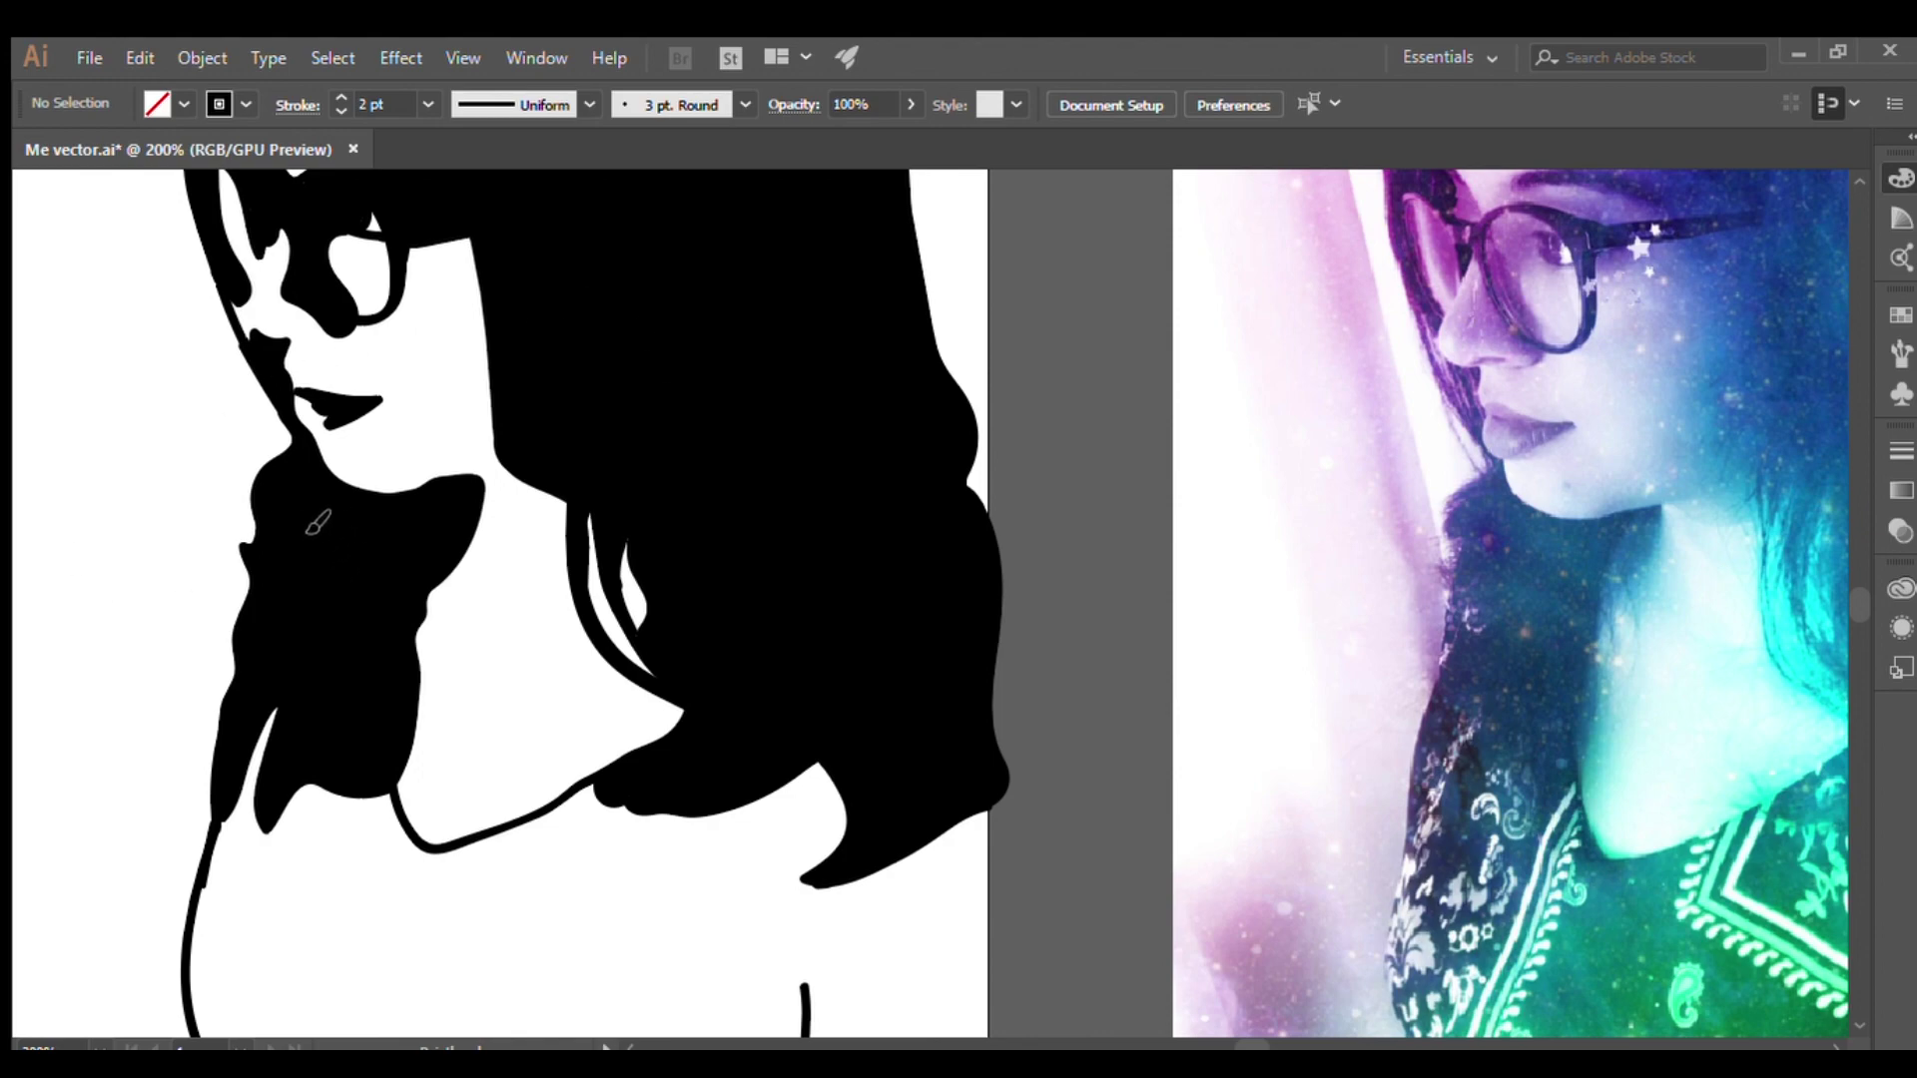
key(ctrl+0)
drag(702, 657, 616, 615)
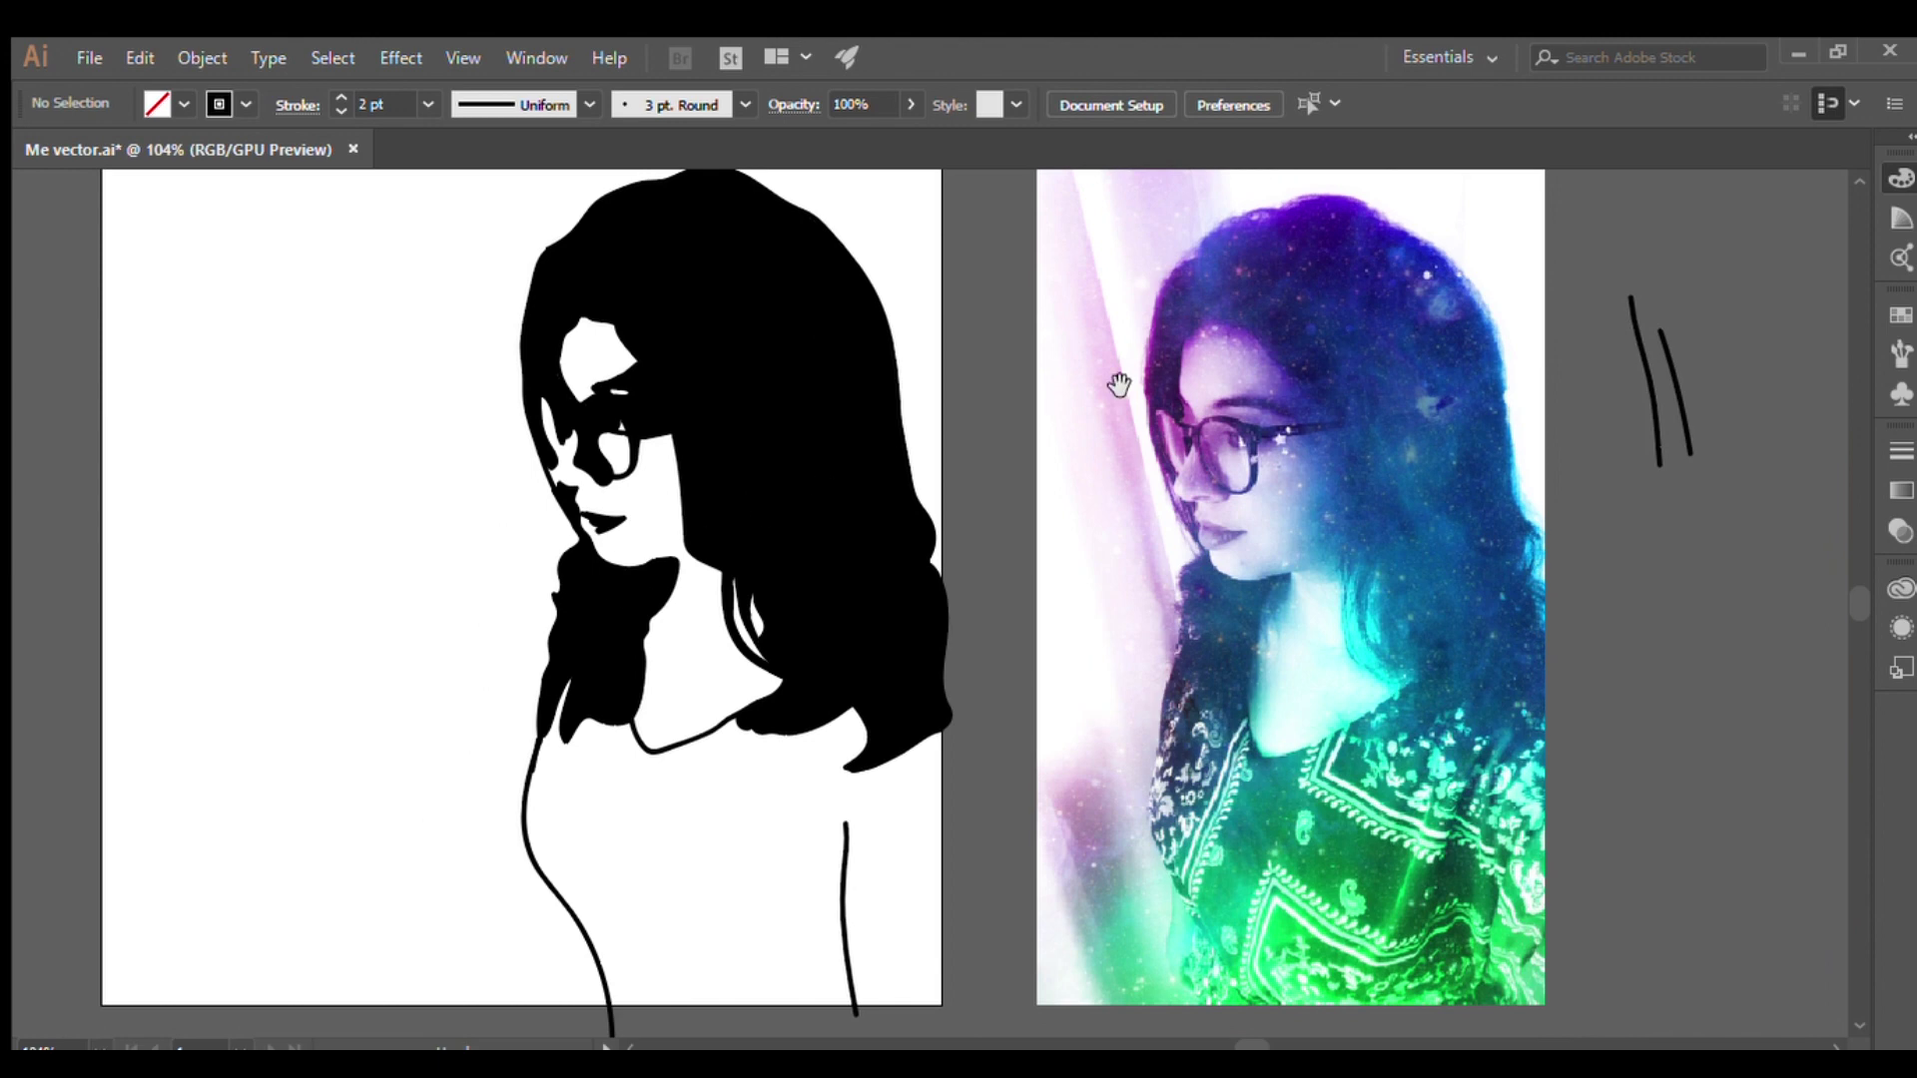
scroll(755, 886, up, 2)
Draw the first 0.5 pt collar lines across the chest to the hair, undoing unwanted strokes
drag(451, 567, 783, 591)
drag(647, 747, 948, 541)
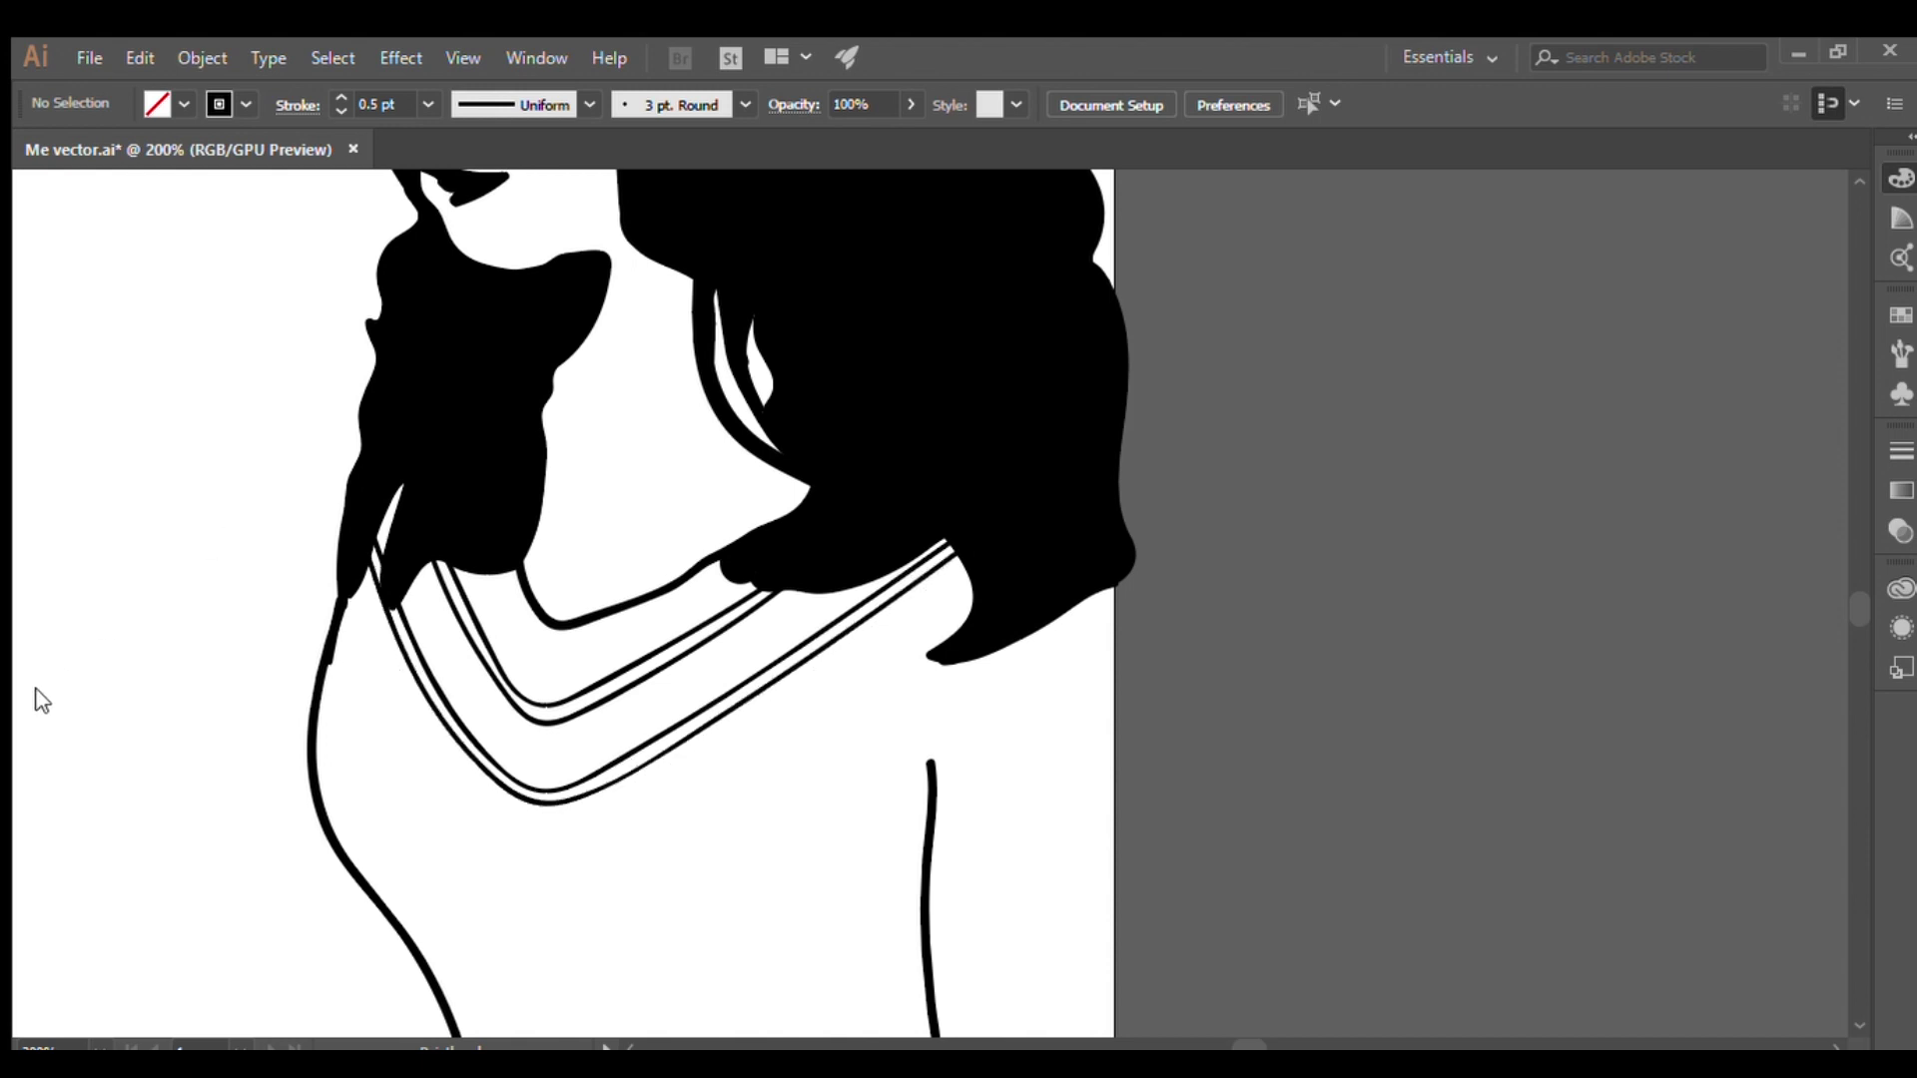
scroll(290, 416, down, 3)
drag(289, 430, 464, 644)
drag(861, 445, 876, 429)
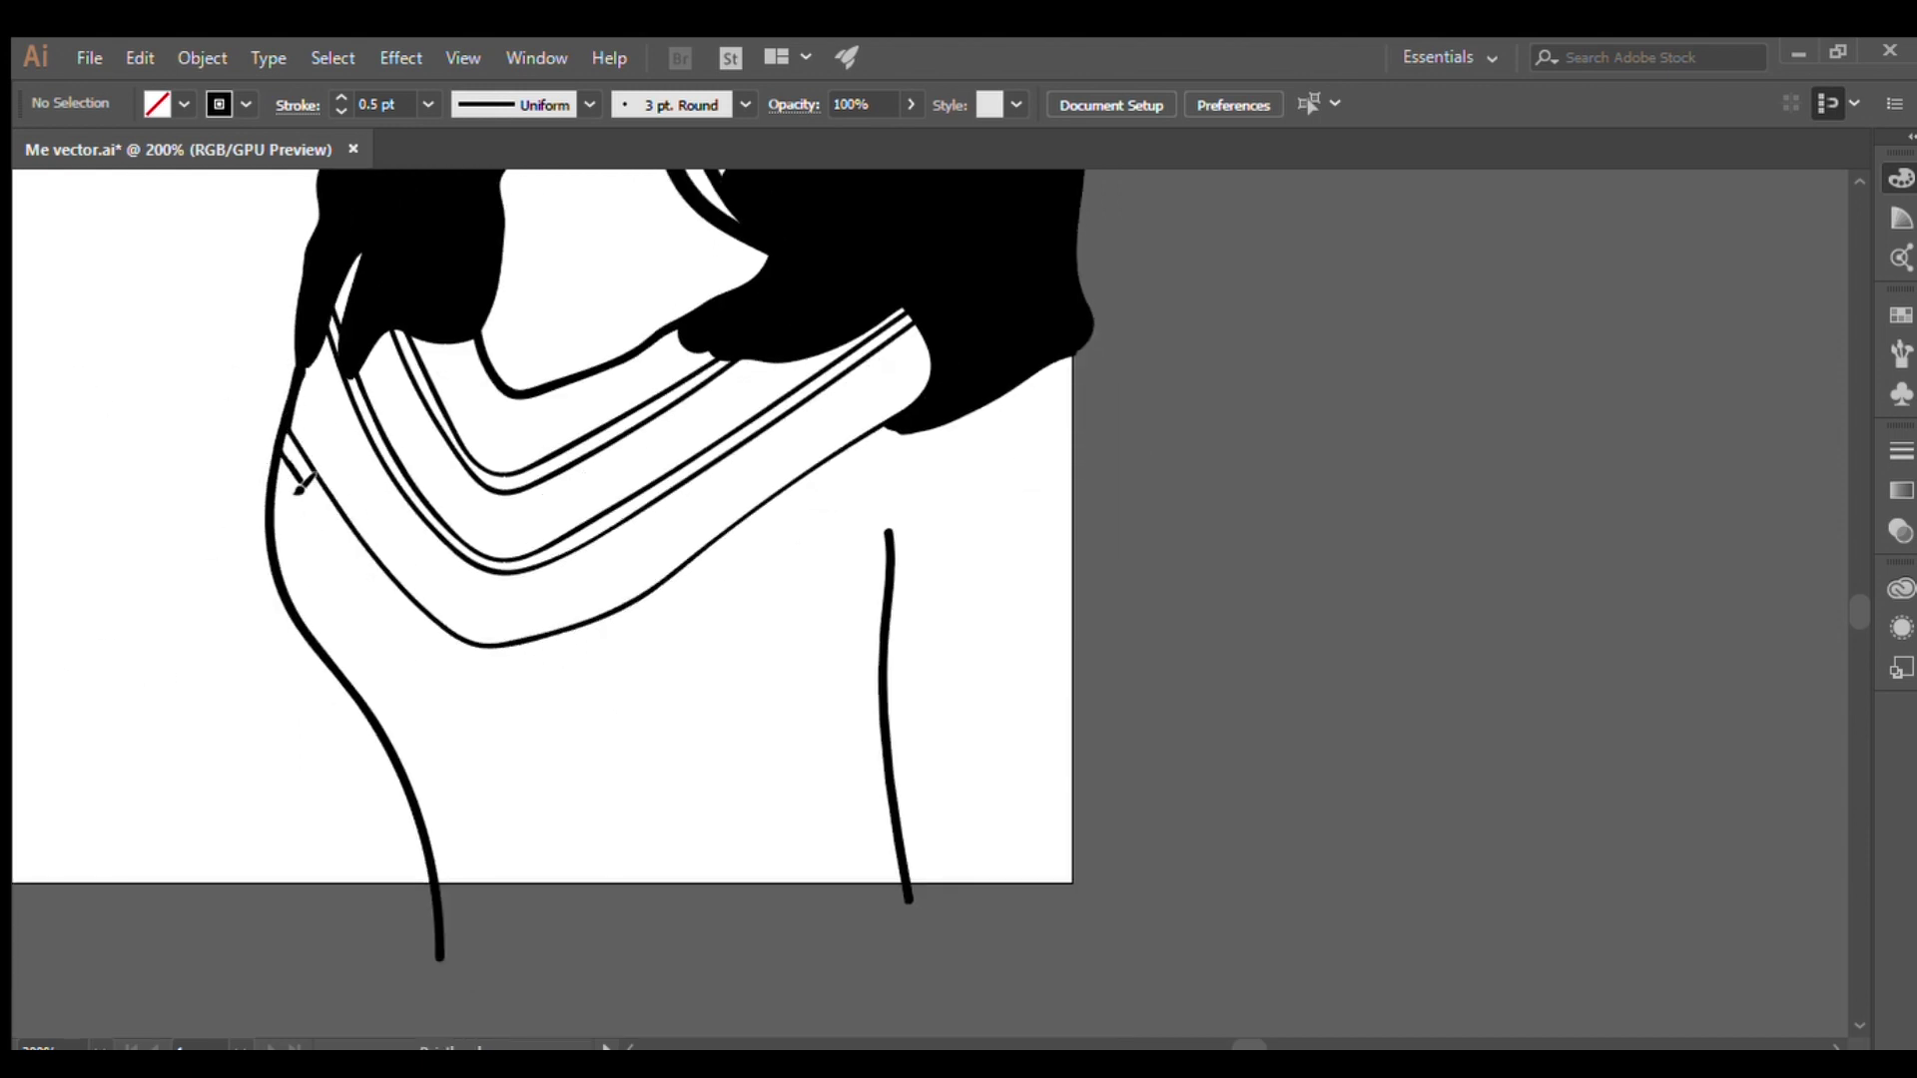
key(ctrl+z)
Draw two outer collar curves up to the hair and begin flower loops on the inner band
drag(287, 431, 337, 517)
drag(644, 600, 898, 417)
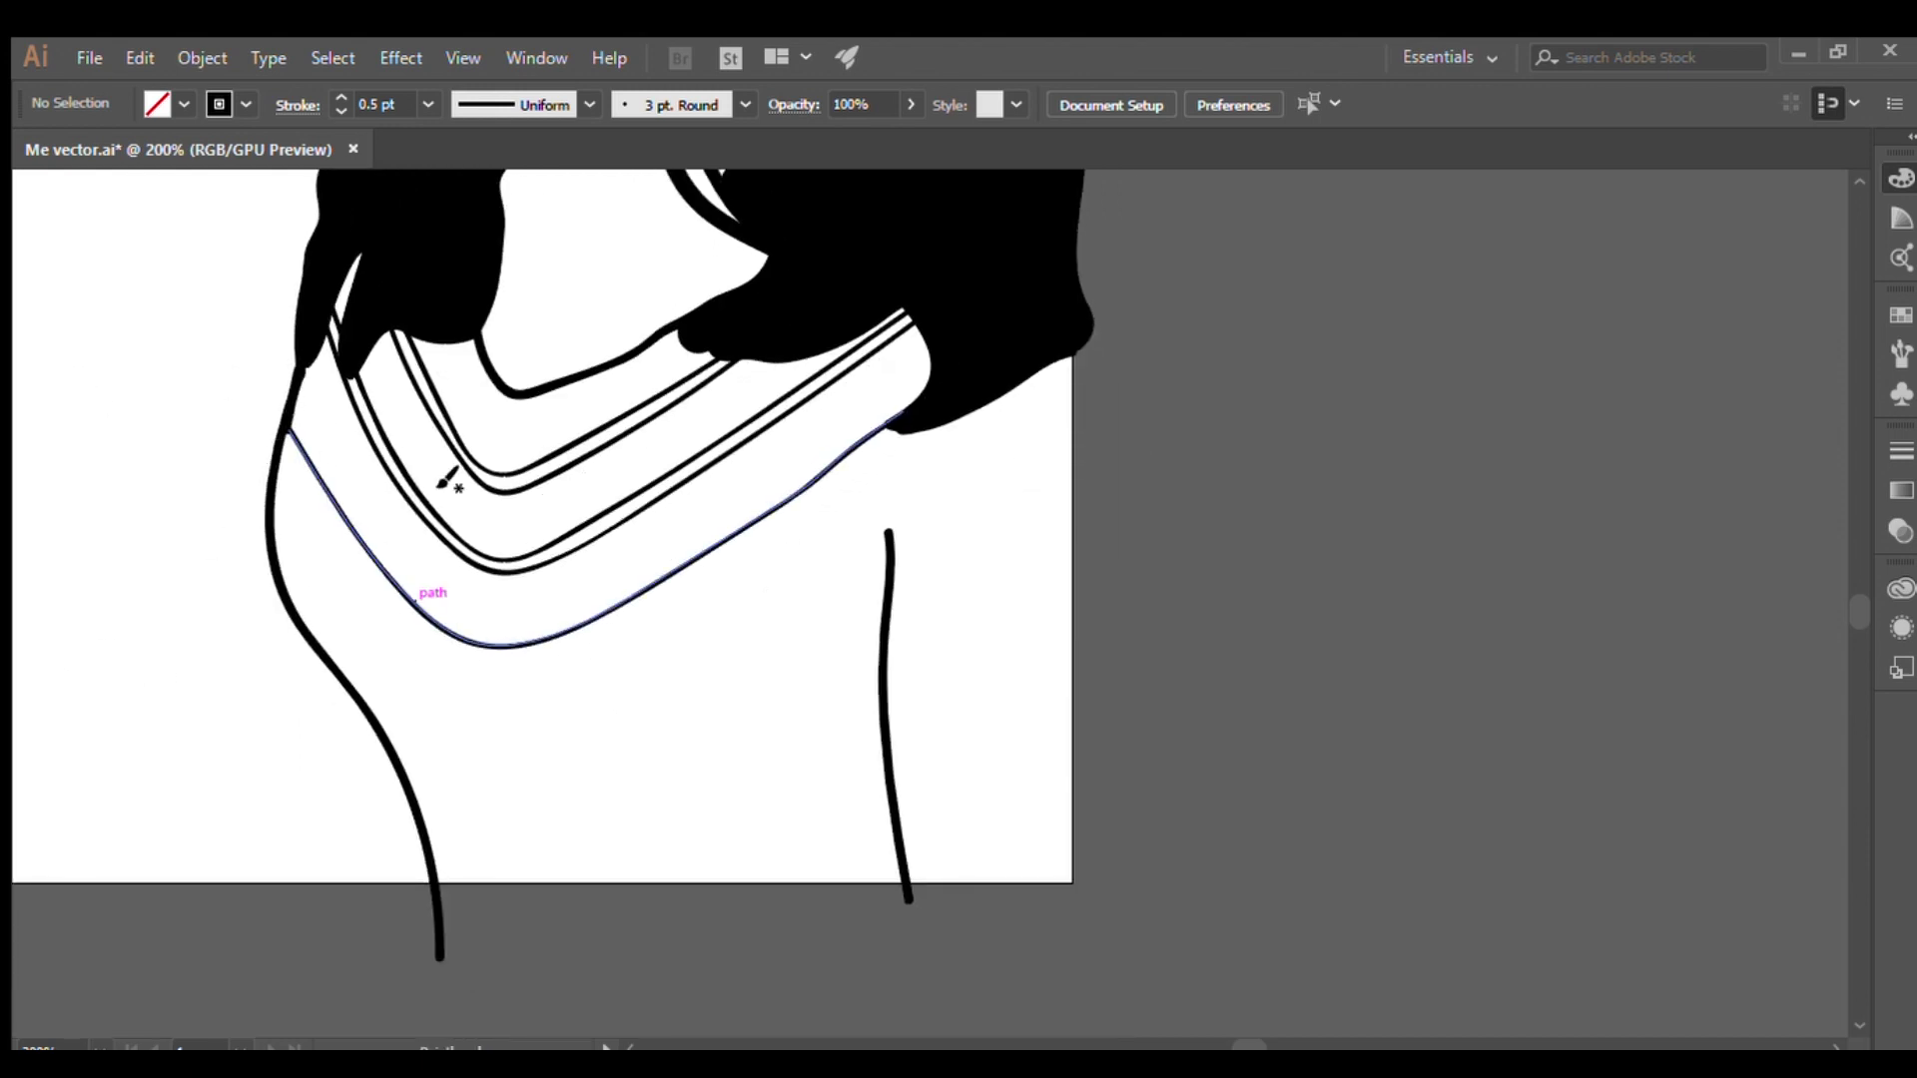
drag(831, 495, 899, 428)
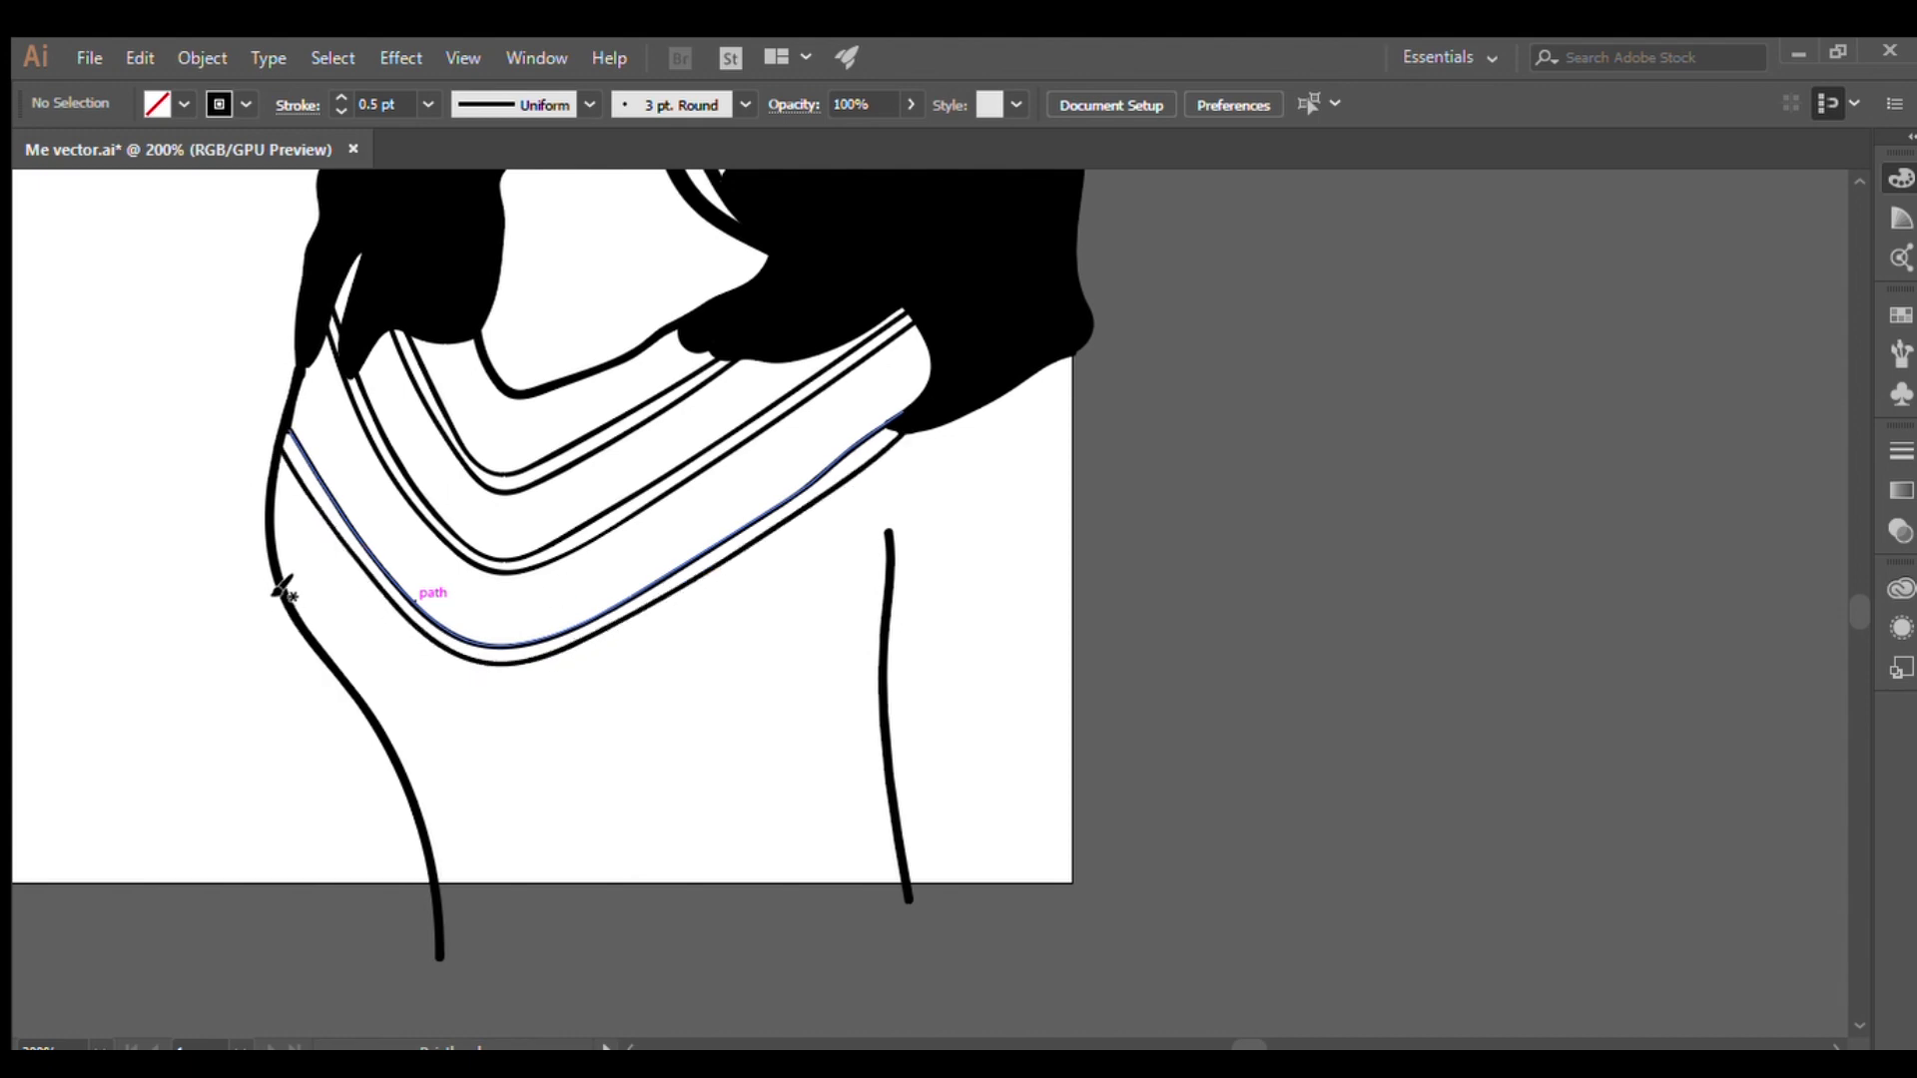
scroll(445, 412, up, 2)
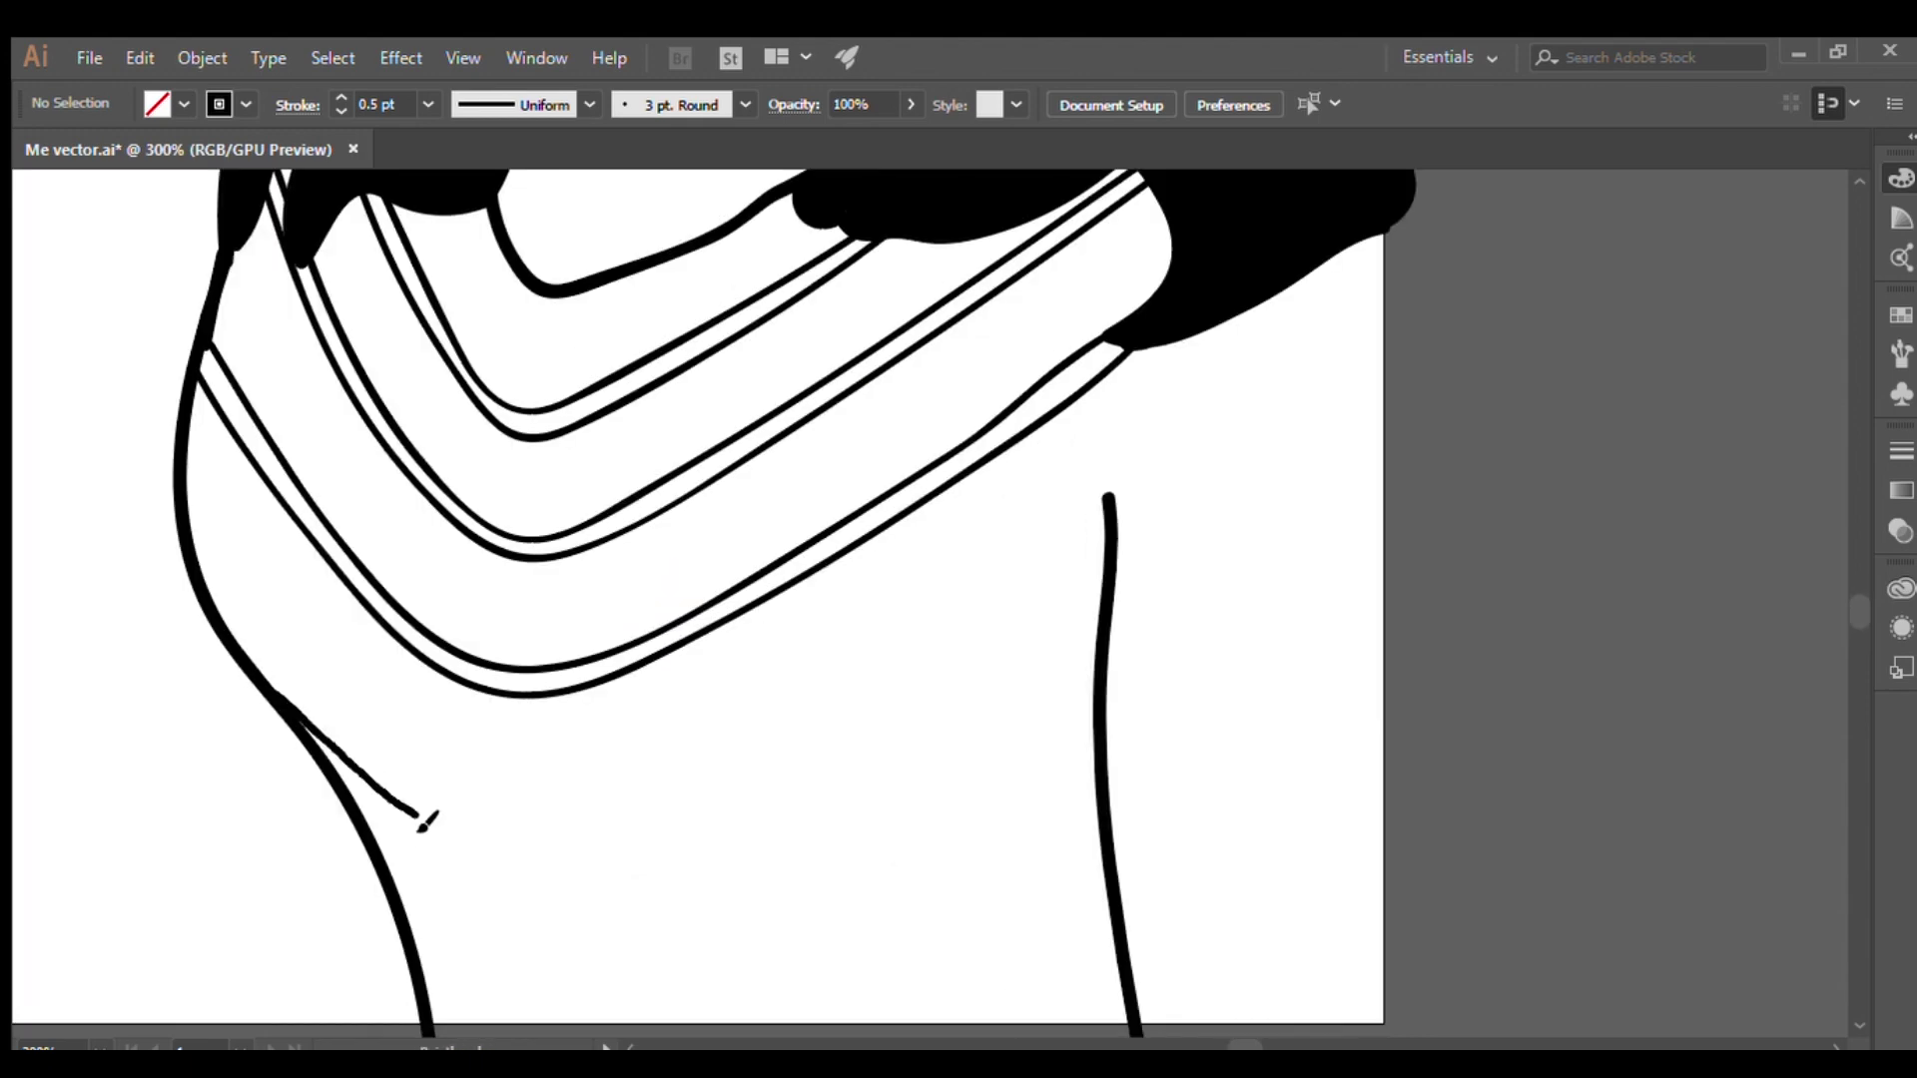
key(ctrl+0)
scroll(50, 689, up, 5)
scroll(576, 616, up, 3)
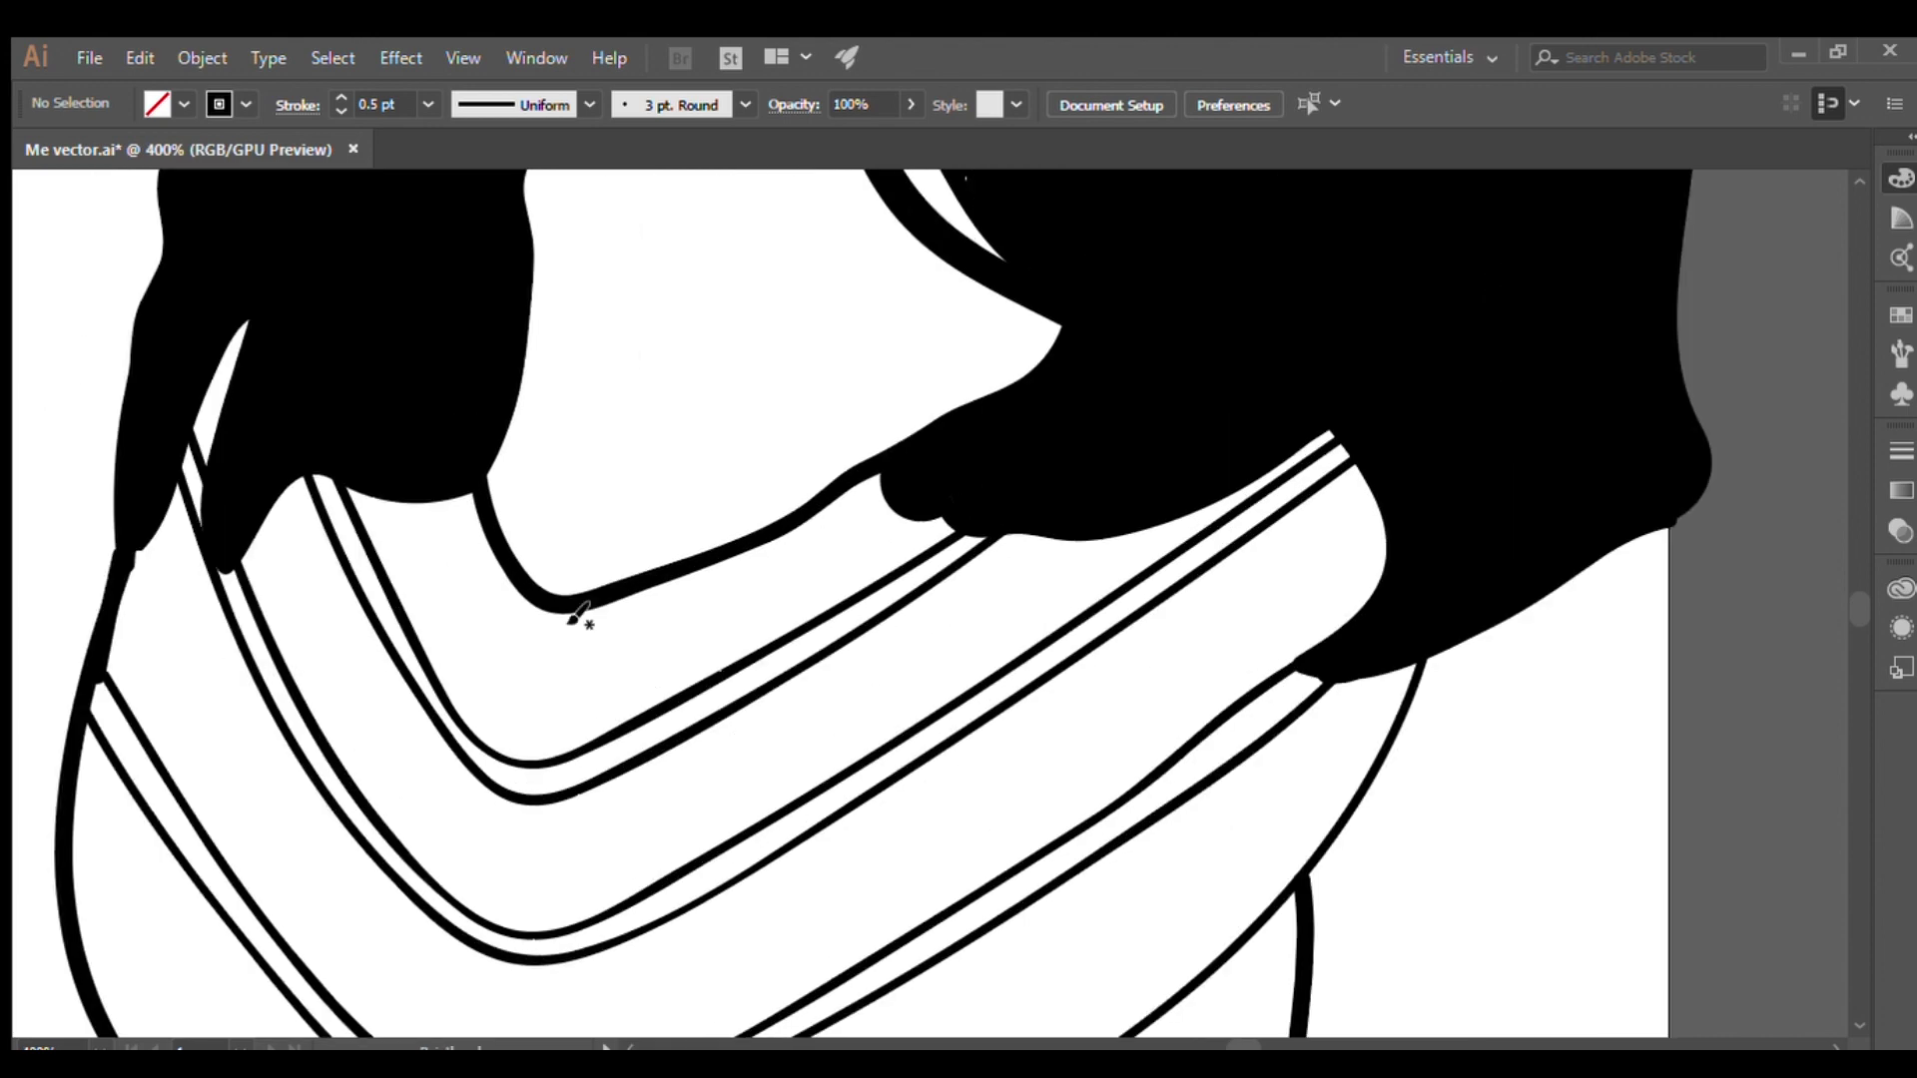
mouse_move(494, 756)
mouse_down()
mouse_move(560, 642)
mouse_move(698, 697)
mouse_move(552, 614)
mouse_up()
Add a petal curve along the upper edge and curved lines inside the flower's petals
drag(804, 522, 953, 531)
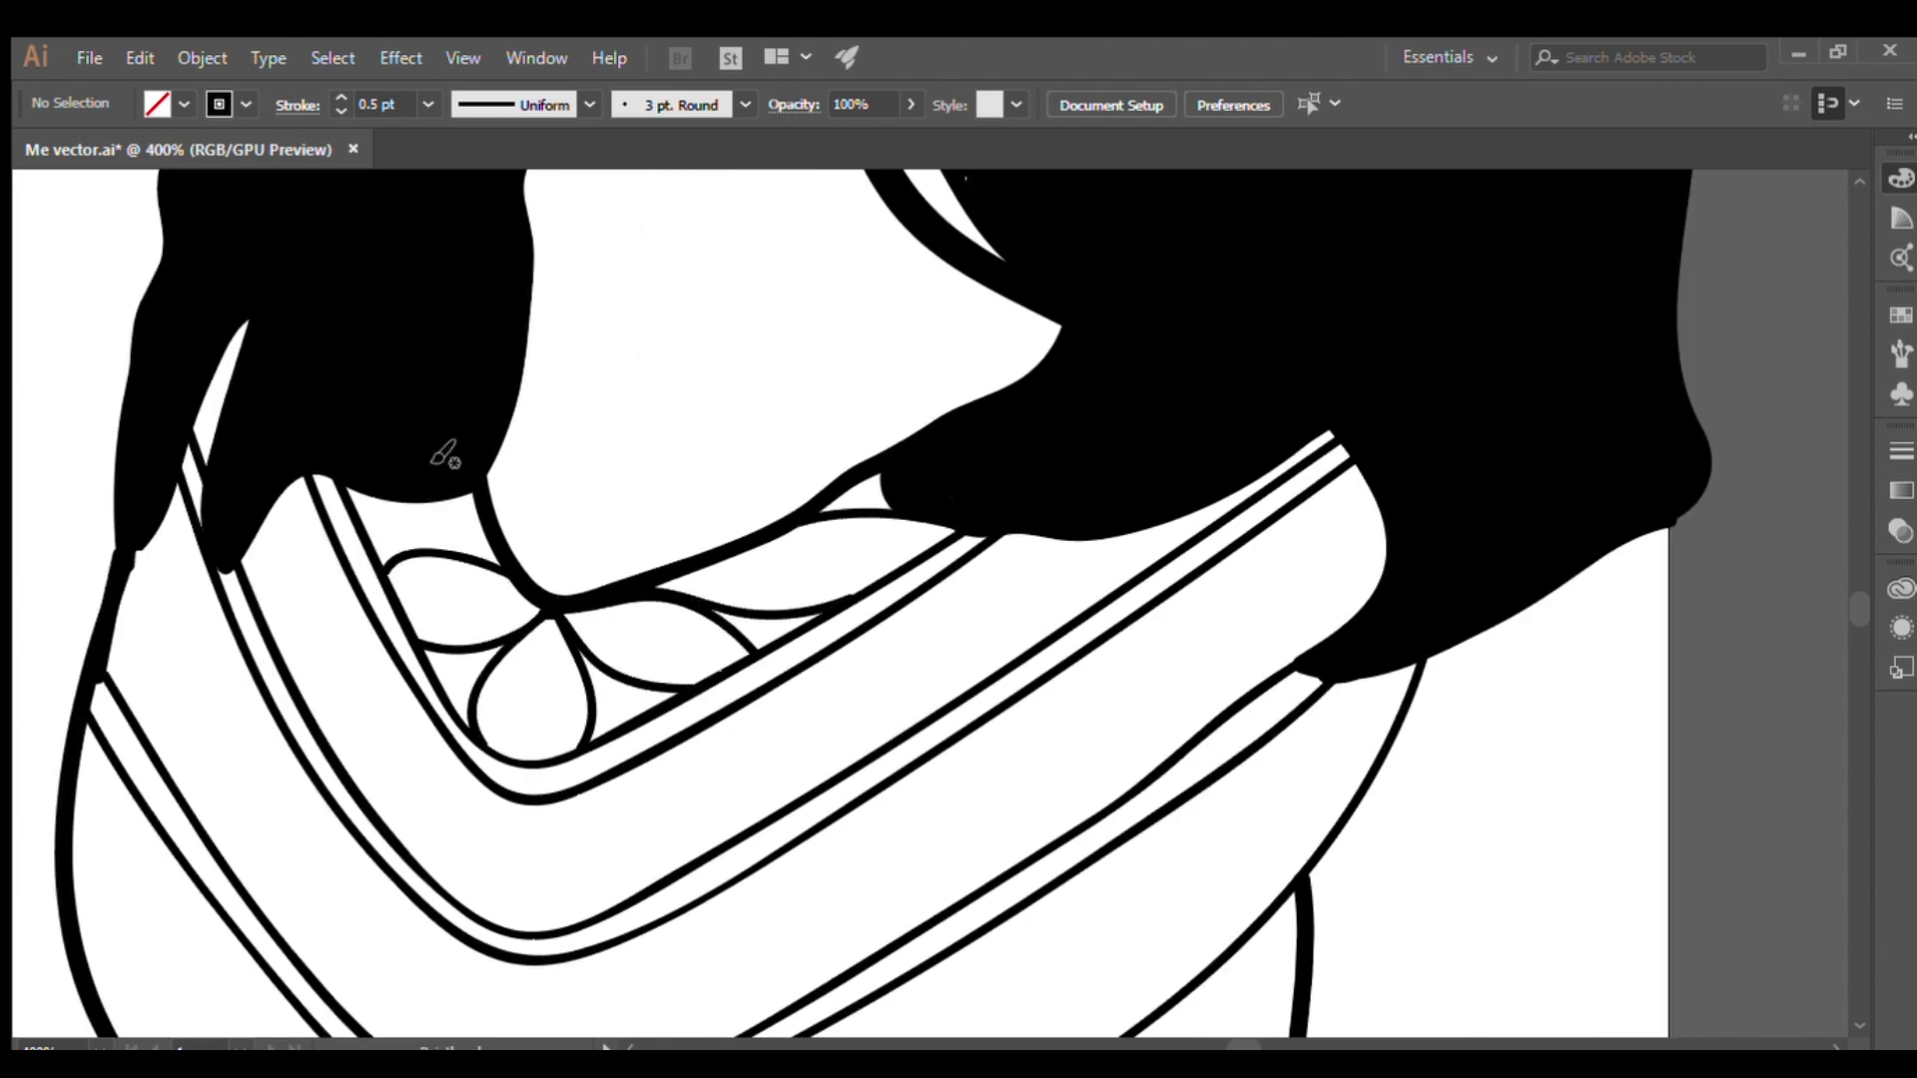
key(ctrl+plus)
key(ctrl+plus)
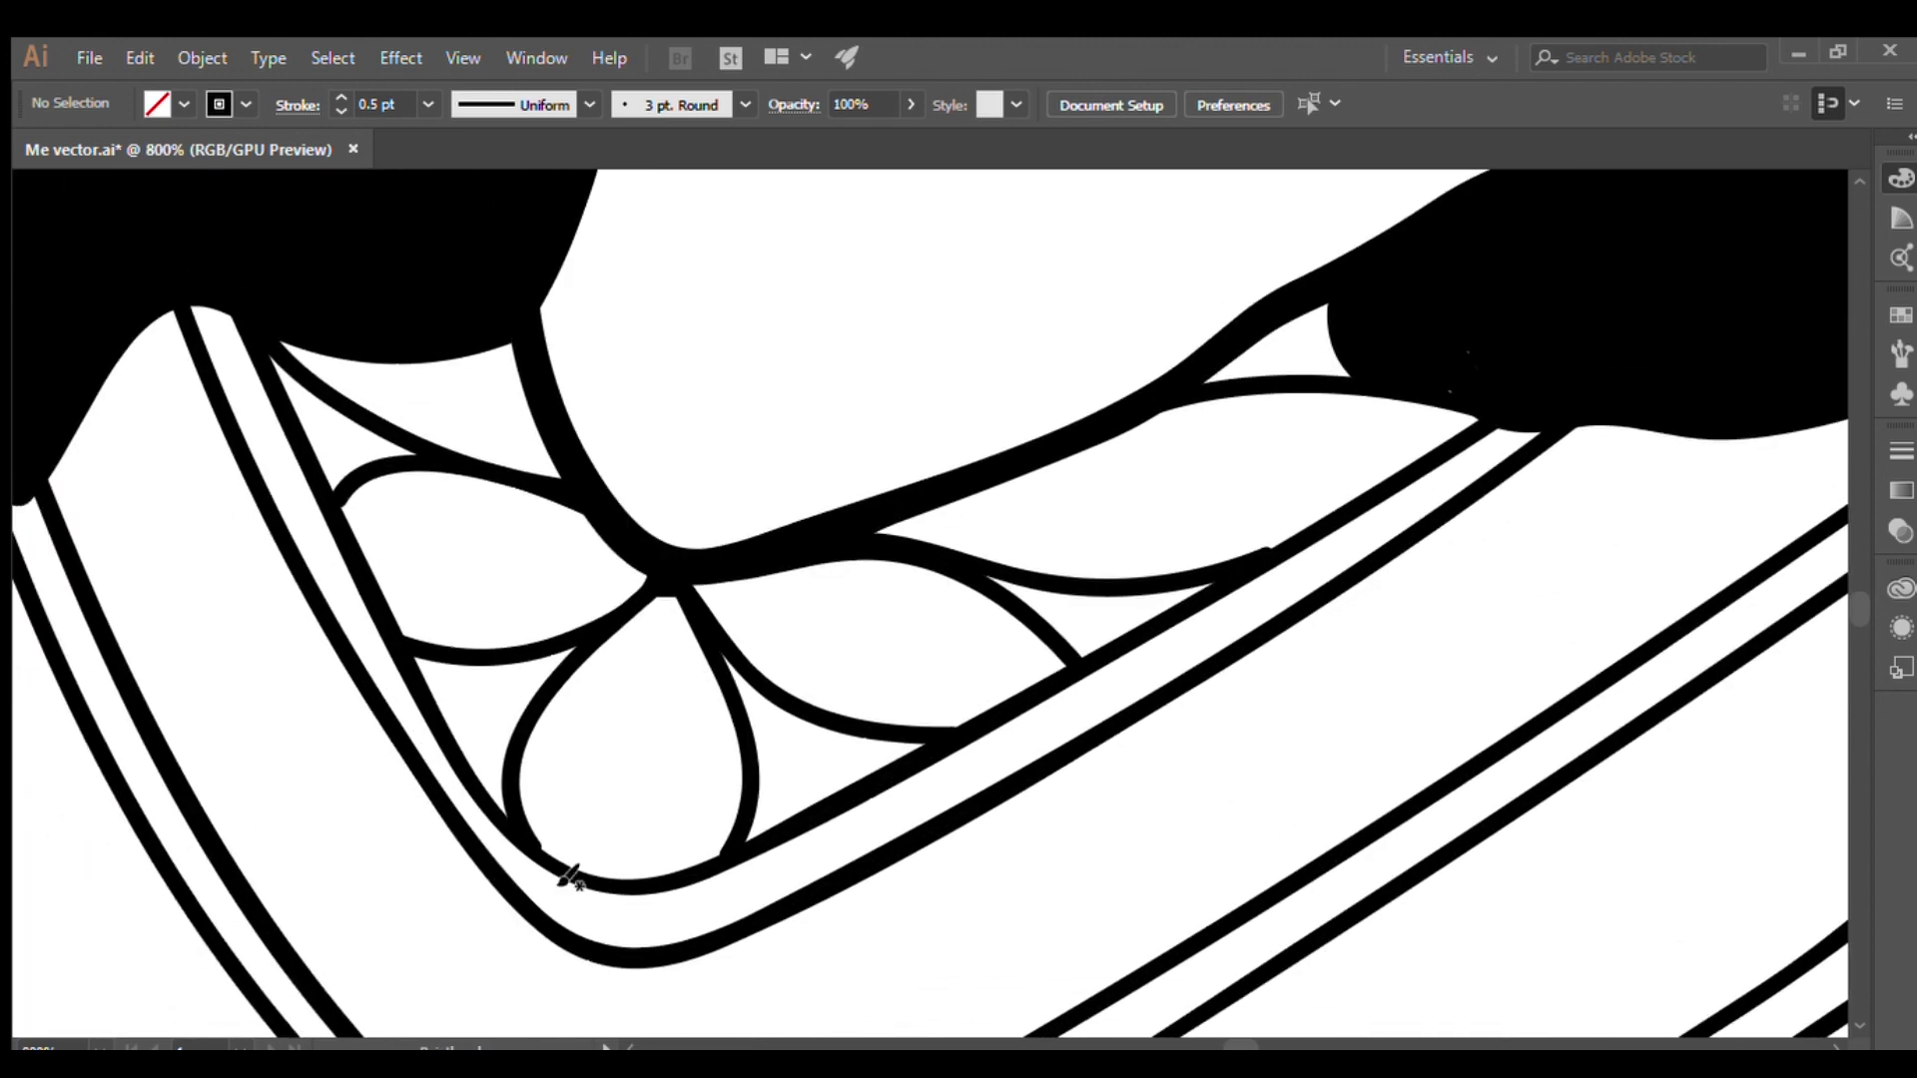
drag(609, 877, 634, 687)
drag(988, 705, 699, 597)
drag(1054, 686, 699, 591)
drag(349, 515, 576, 536)
drag(389, 609, 644, 584)
drag(355, 564, 629, 584)
drag(379, 365, 539, 460)
drag(484, 350, 550, 449)
Add four curved lines in the collar band to the right of the flower
drag(1474, 430, 1163, 411)
drag(1308, 524, 914, 539)
drag(1388, 479, 939, 520)
drag(1438, 444, 989, 489)
key(ctrl+0)
scroll(436, 457, up, 5)
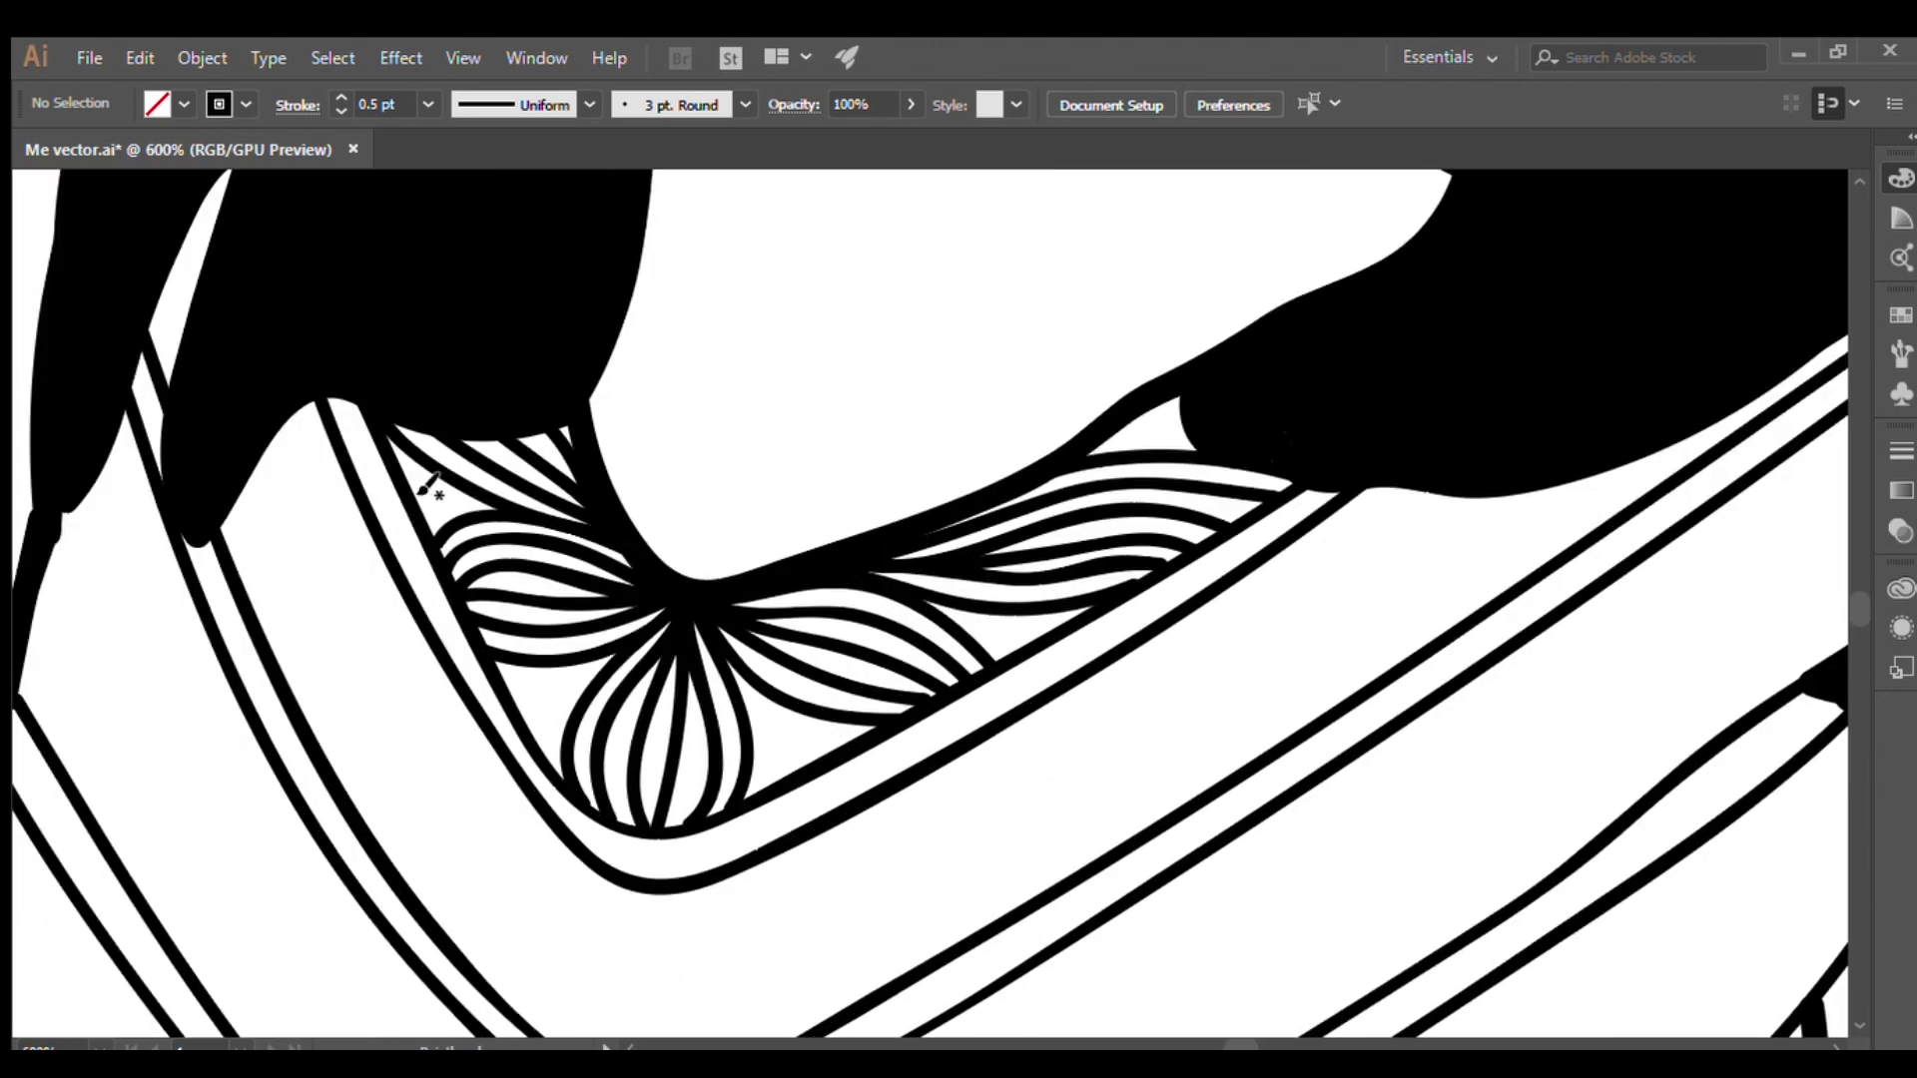
Fill the gaps left and right of the lower petals solid black
drag(500, 689, 554, 738)
drag(763, 711, 824, 751)
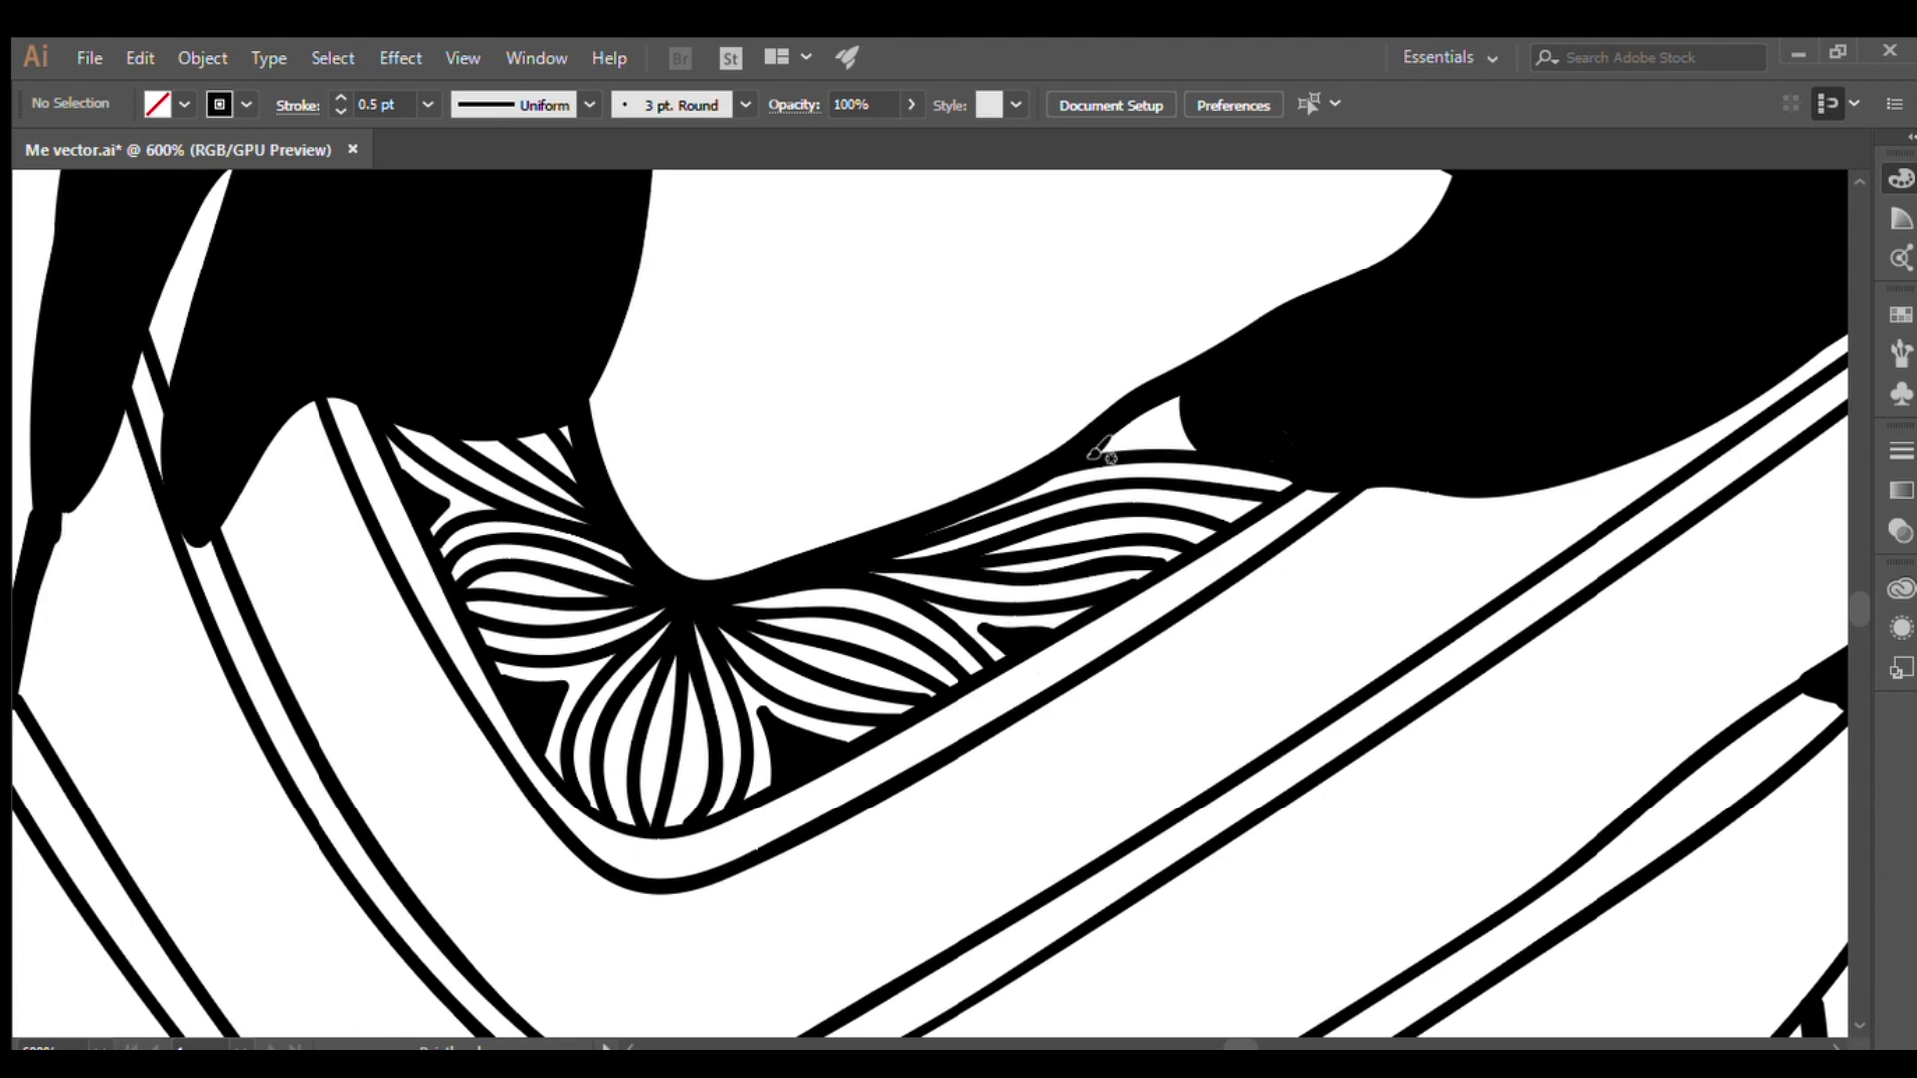
key(ctrl+0)
scroll(804, 364, up, 4)
Draw a zigzag of triangular teeth along the second neckline band, blackening the hair edge
mouse_move(667, 684)
mouse_down()
mouse_move(911, 743)
mouse_move(1051, 545)
mouse_move(1170, 454)
mouse_move(1383, 437)
mouse_up()
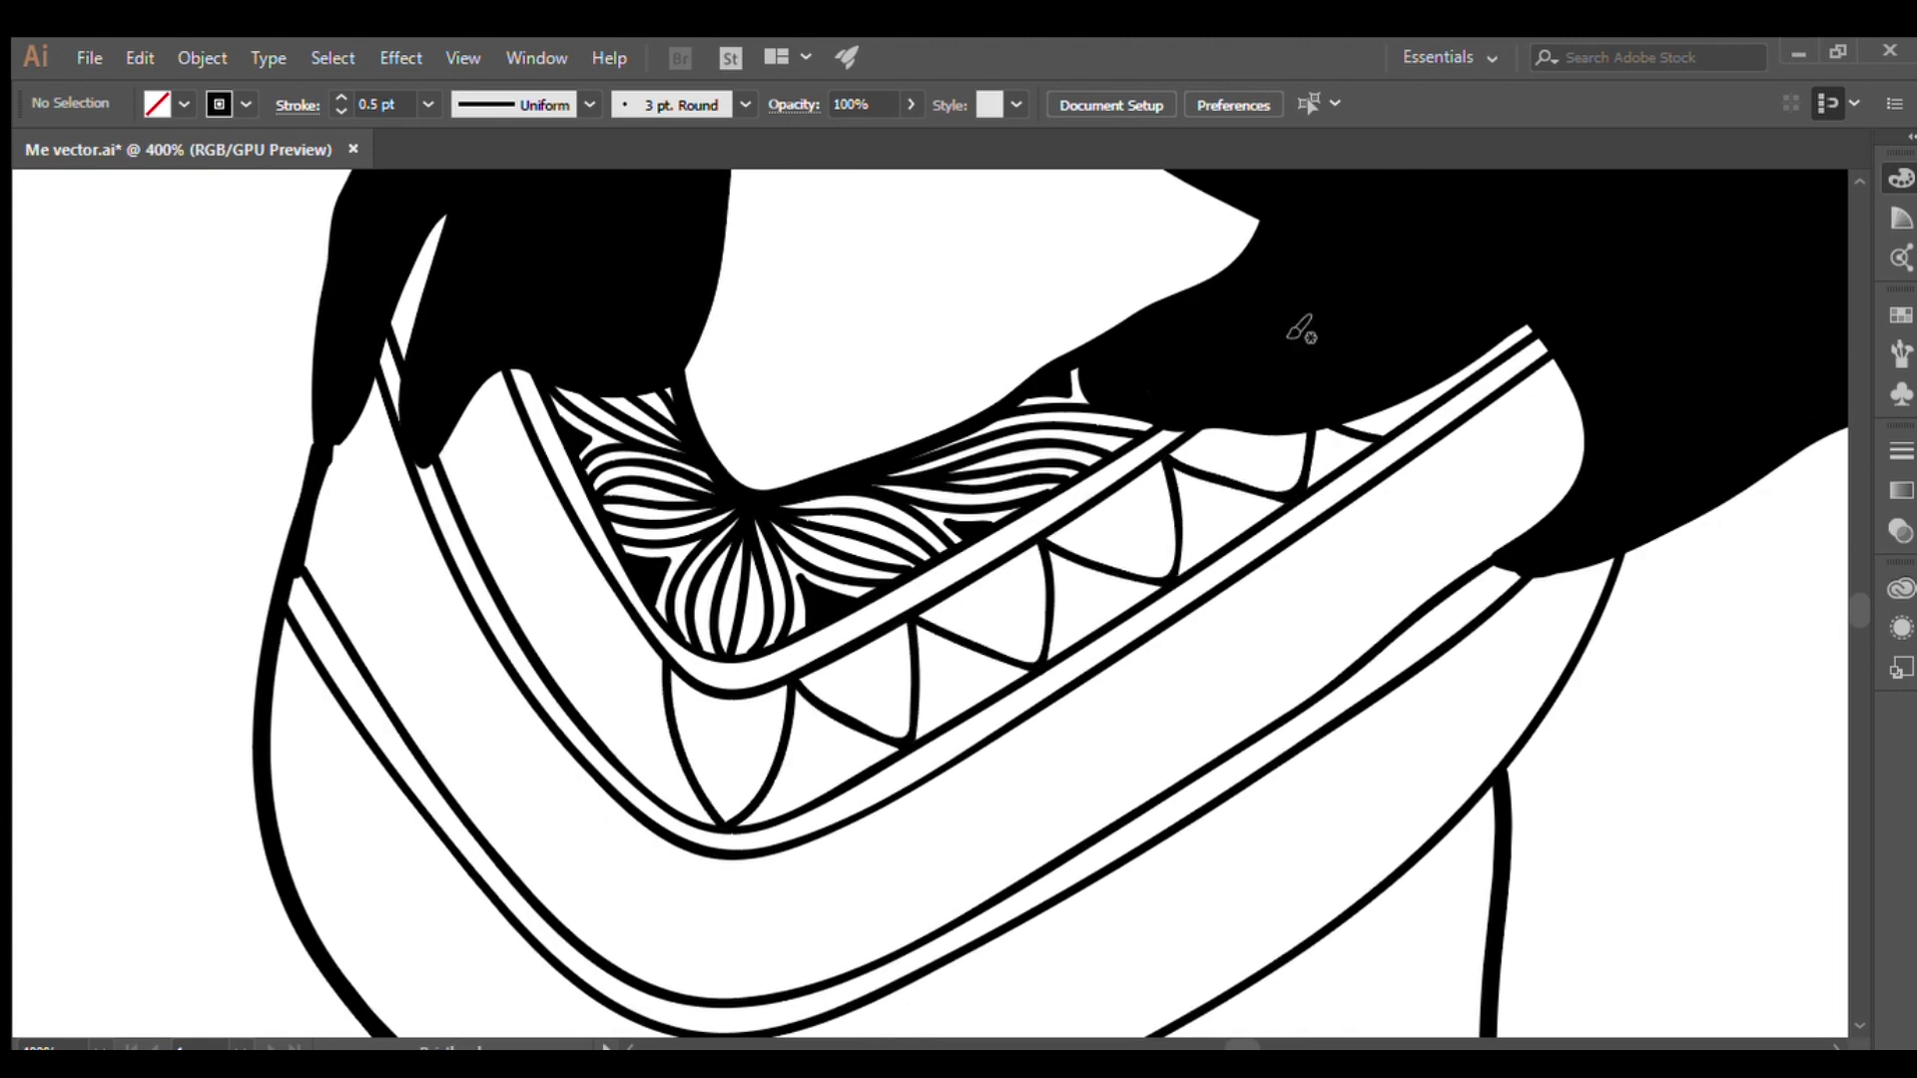
drag(1290, 340, 1406, 383)
drag(671, 667, 492, 583)
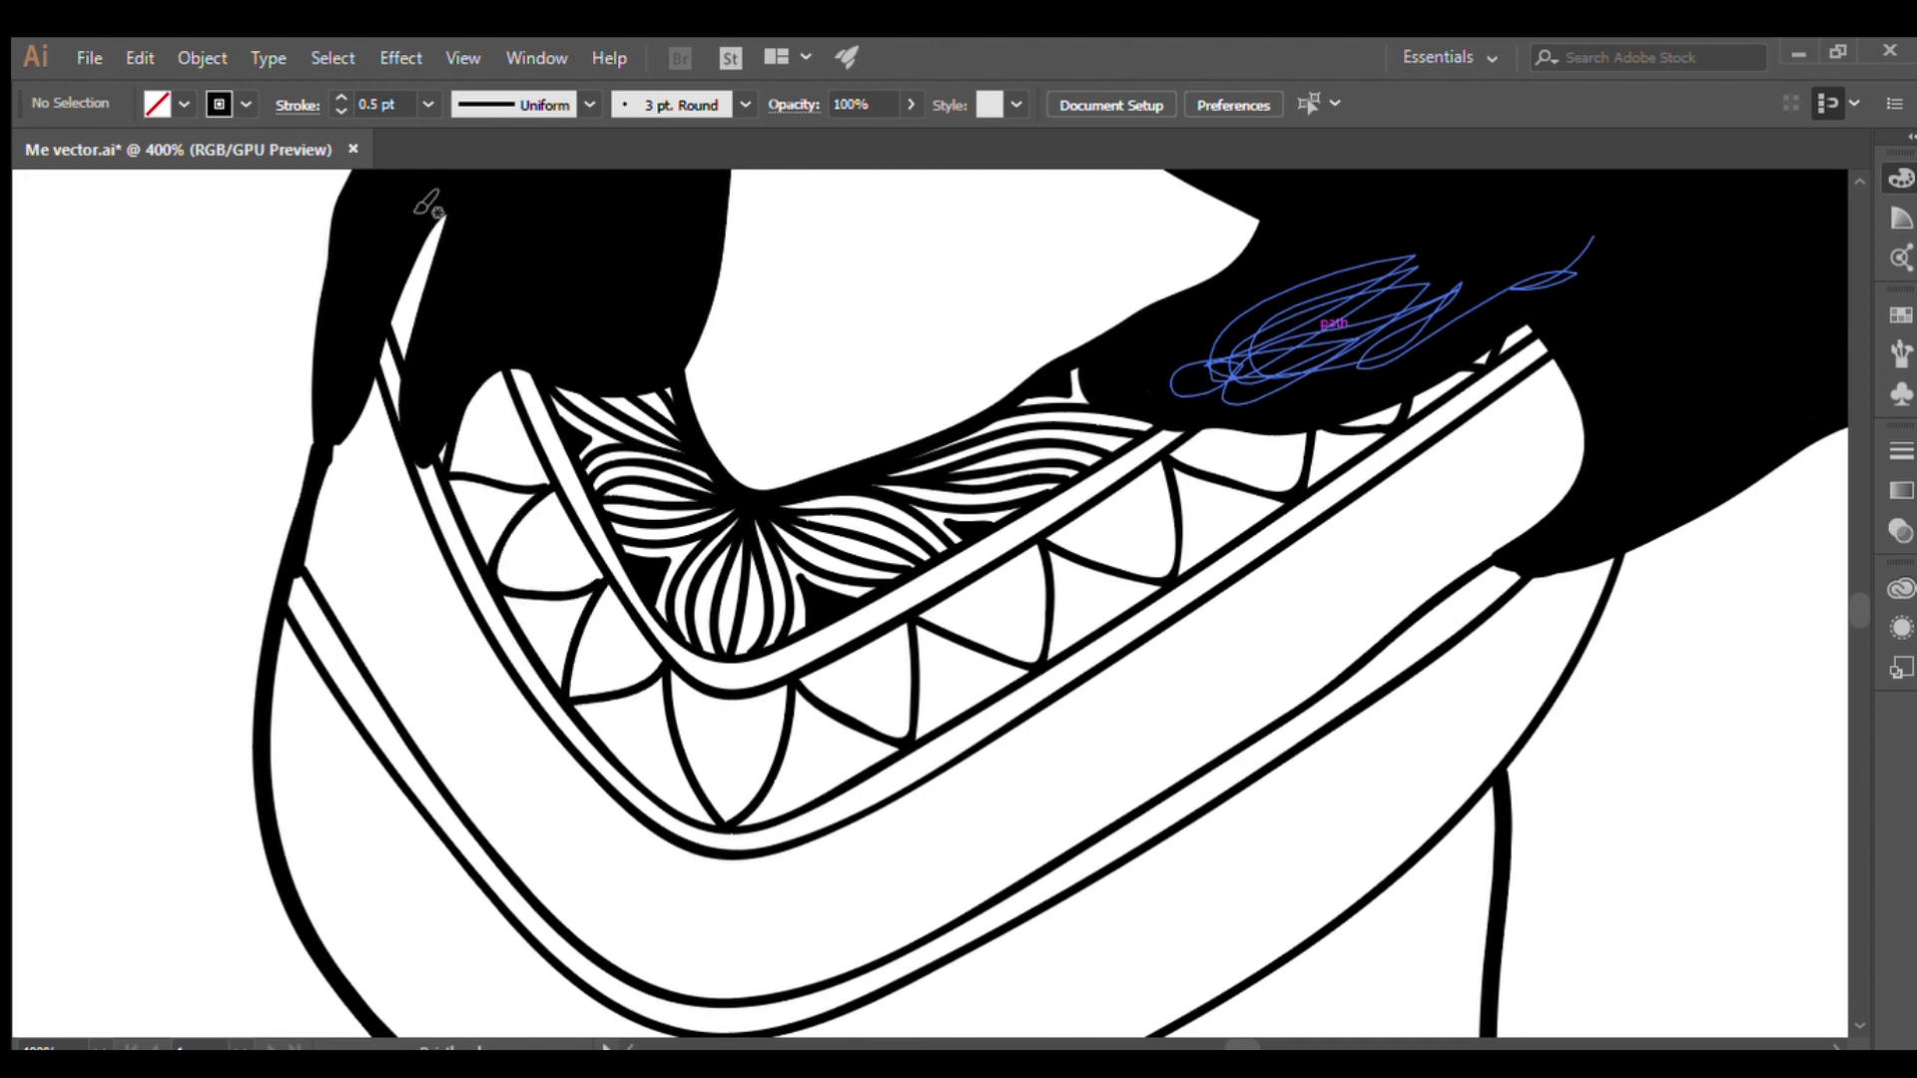
key(ctrl+0)
scroll(889, 620, up, 5)
scroll(719, 621, up, 2)
Draw a teardrop inside each triangle along the band
drag(717, 621, 724, 741)
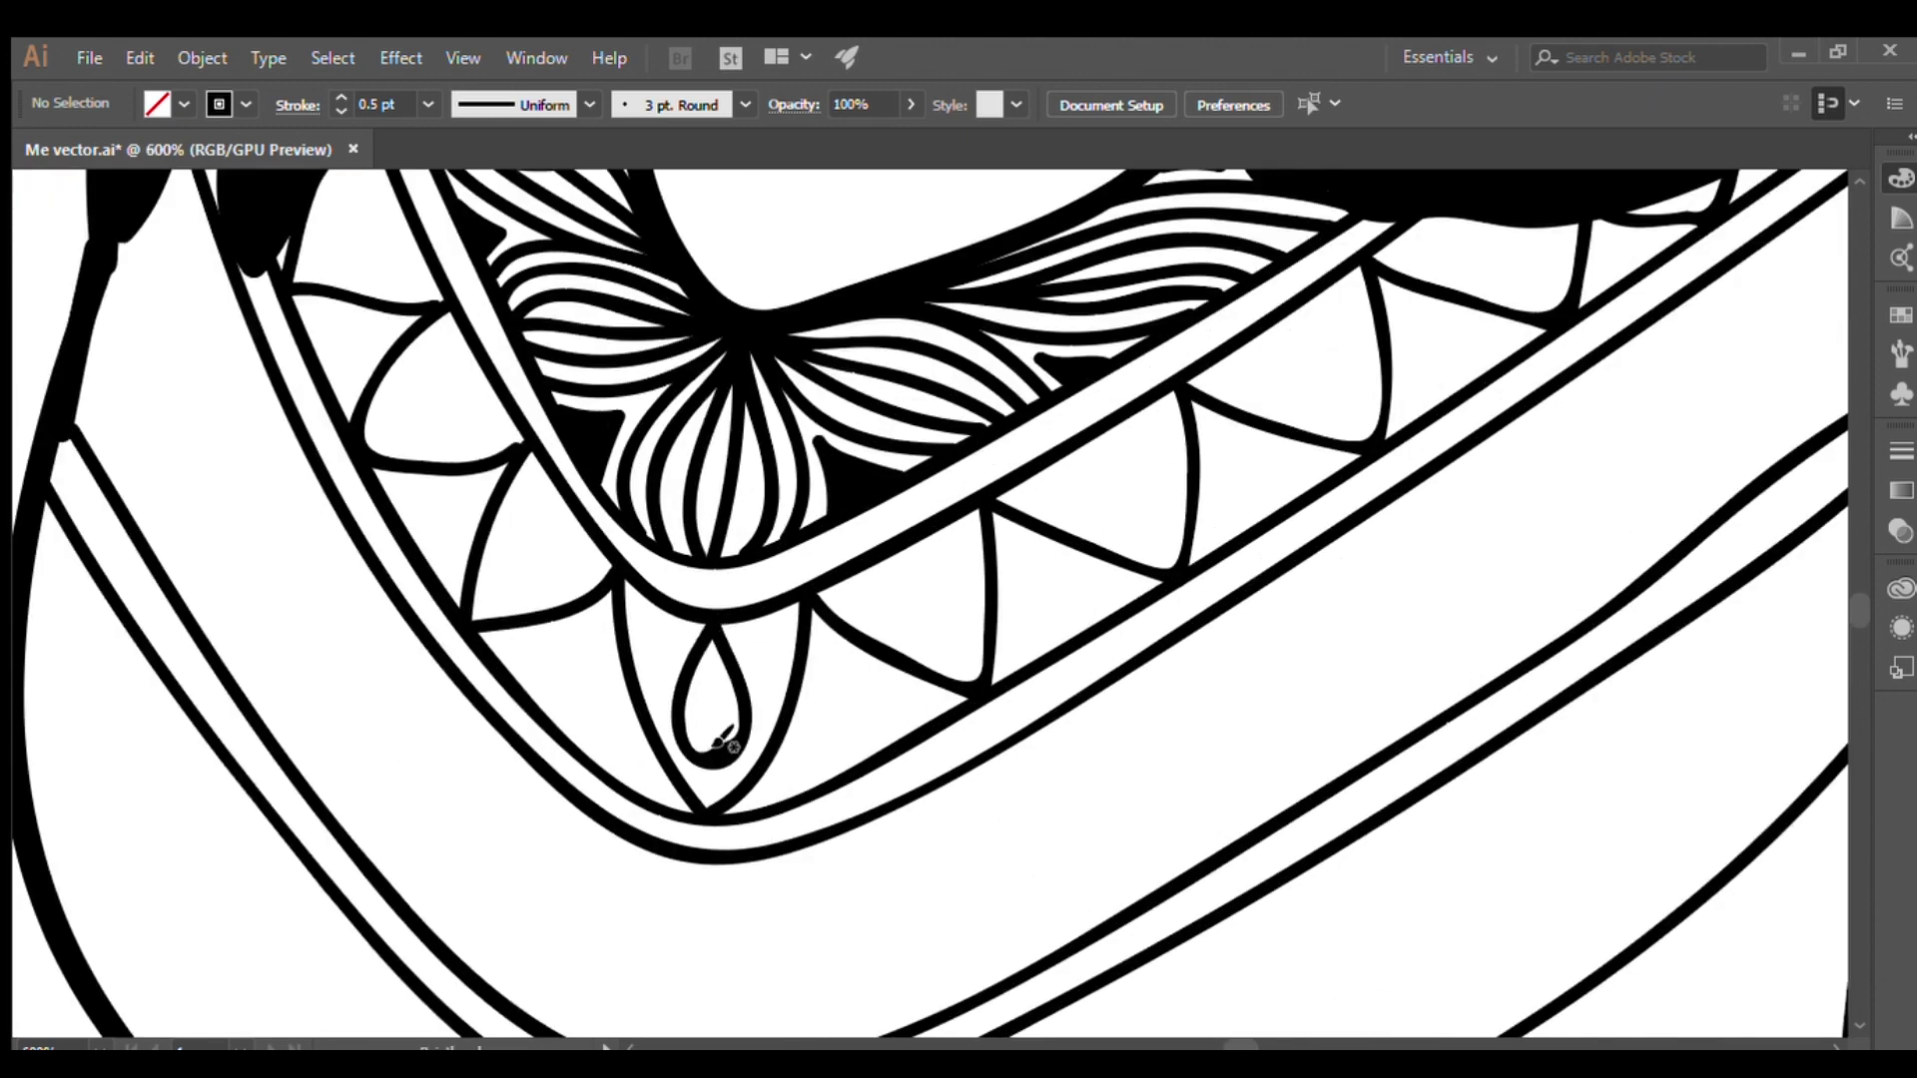
drag(917, 559, 944, 644)
drag(1103, 439, 1133, 524)
drag(1284, 377, 1328, 400)
drag(1099, 599, 1381, 719)
drag(849, 634, 799, 698)
mouse_move(768, 489)
mouse_down()
mouse_move(799, 519)
mouse_move(679, 550)
mouse_move(778, 599)
mouse_move(847, 535)
mouse_up()
key(ctrl+0)
scroll(814, 640, up, 5)
scroll(813, 639, up, 2)
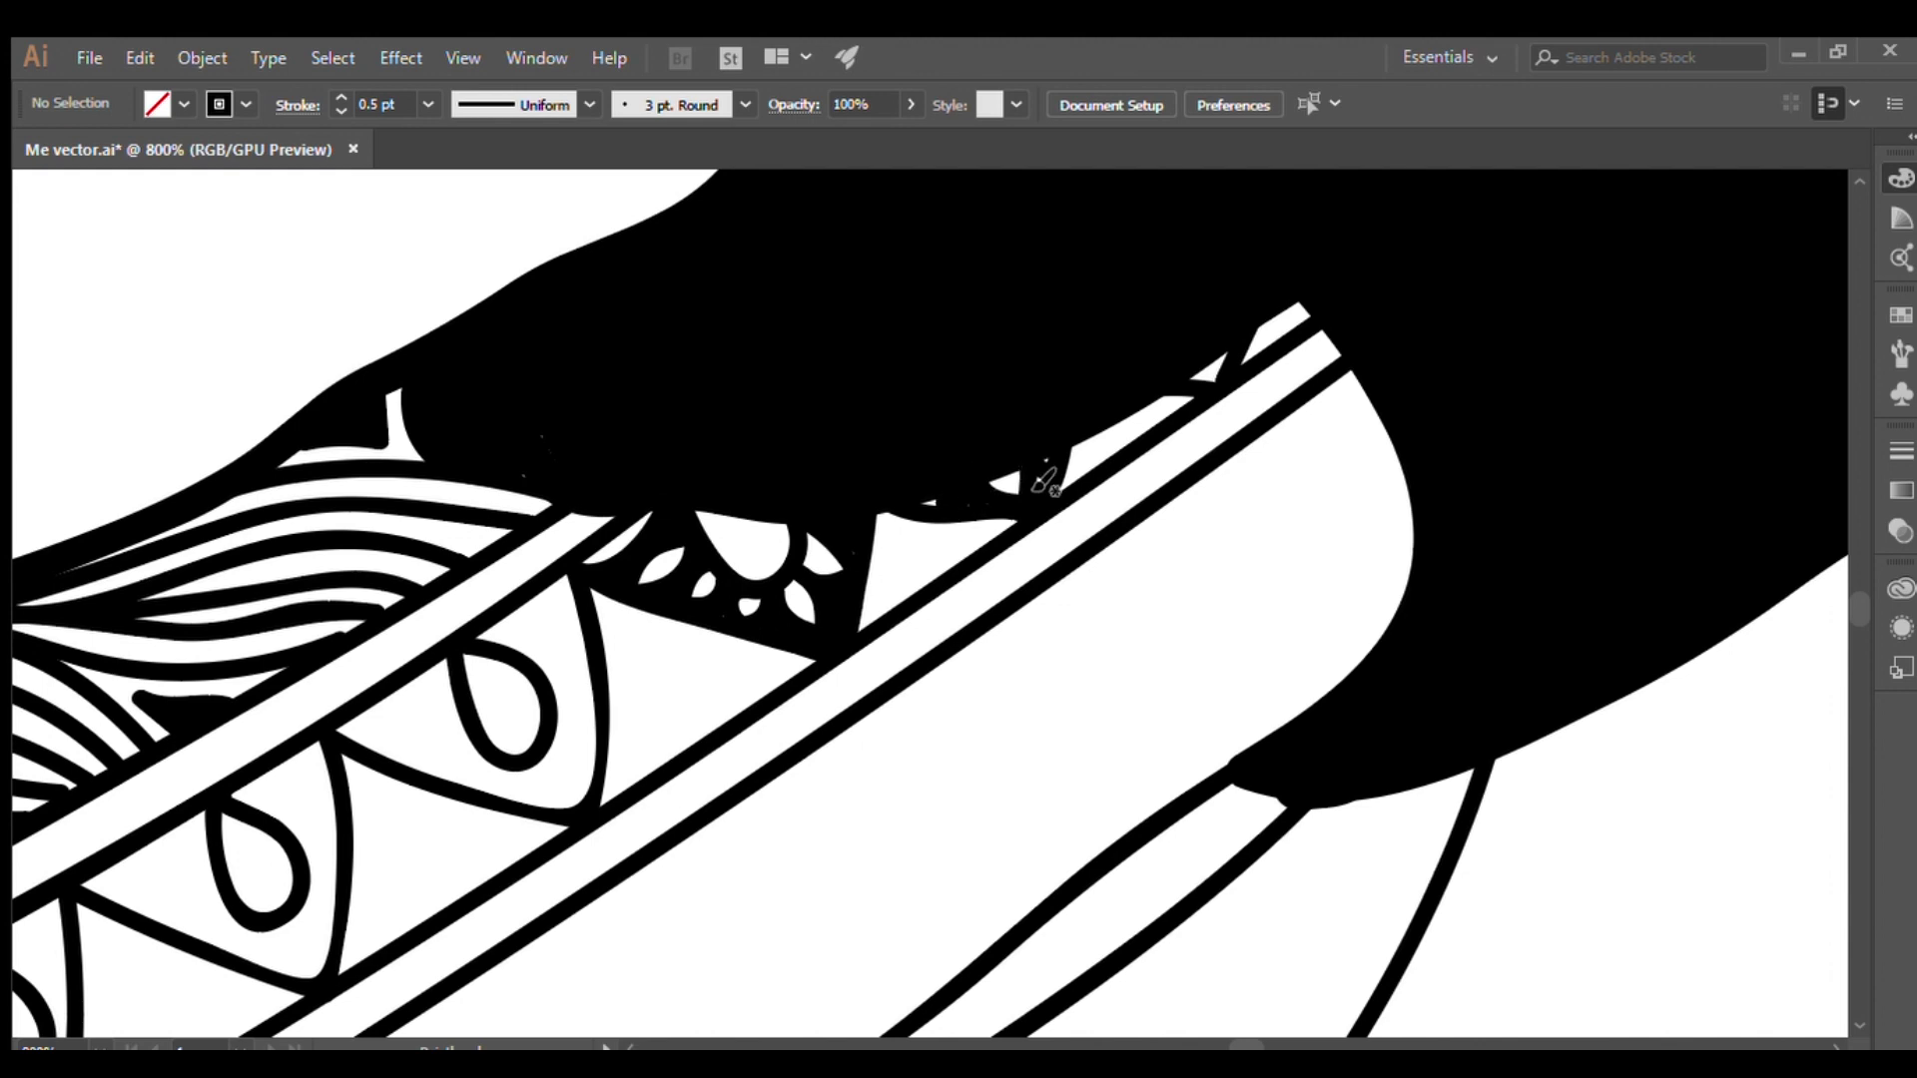
Add petal shapes and black scalloped cutouts in a triangle near the hair
key(ctrl+0)
scroll(689, 449, up, 7)
mouse_move(719, 559)
mouse_down()
mouse_move(699, 679)
mouse_move(689, 440)
mouse_up()
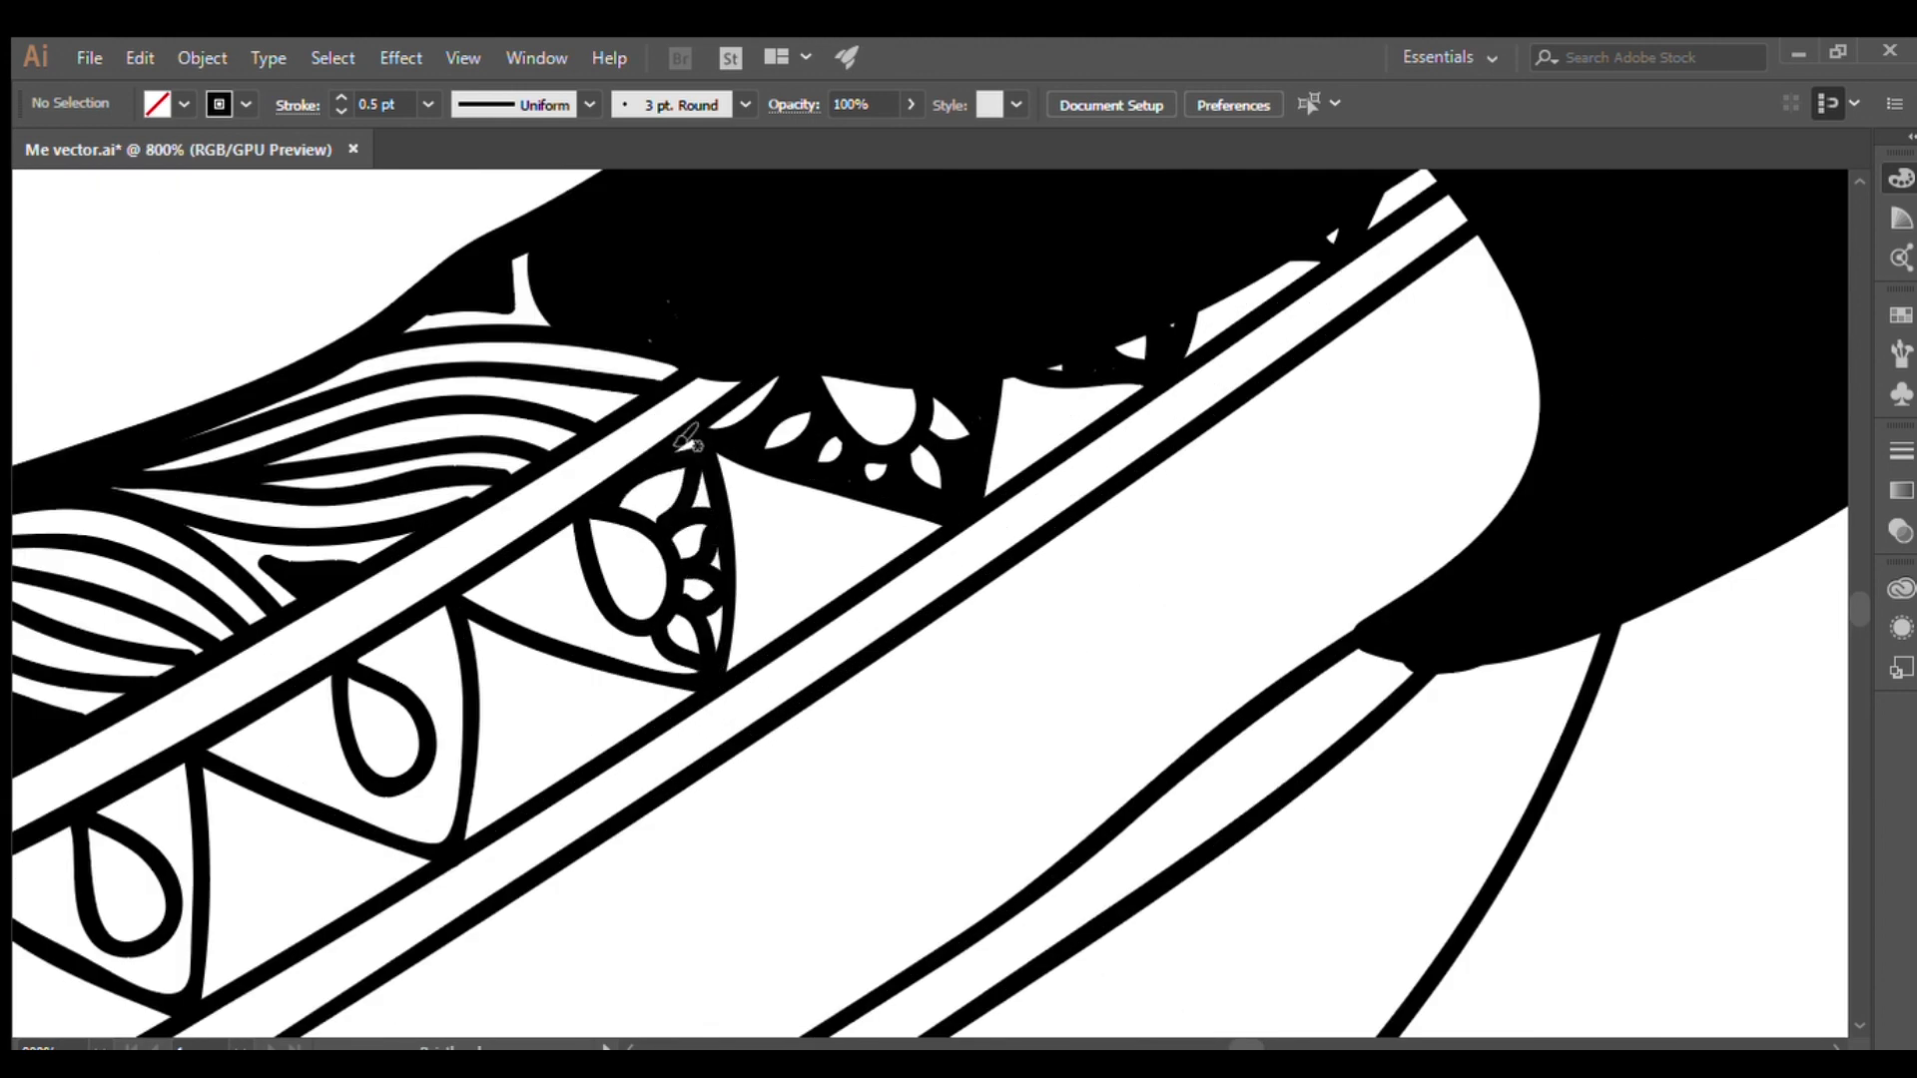
drag(667, 679, 556, 541)
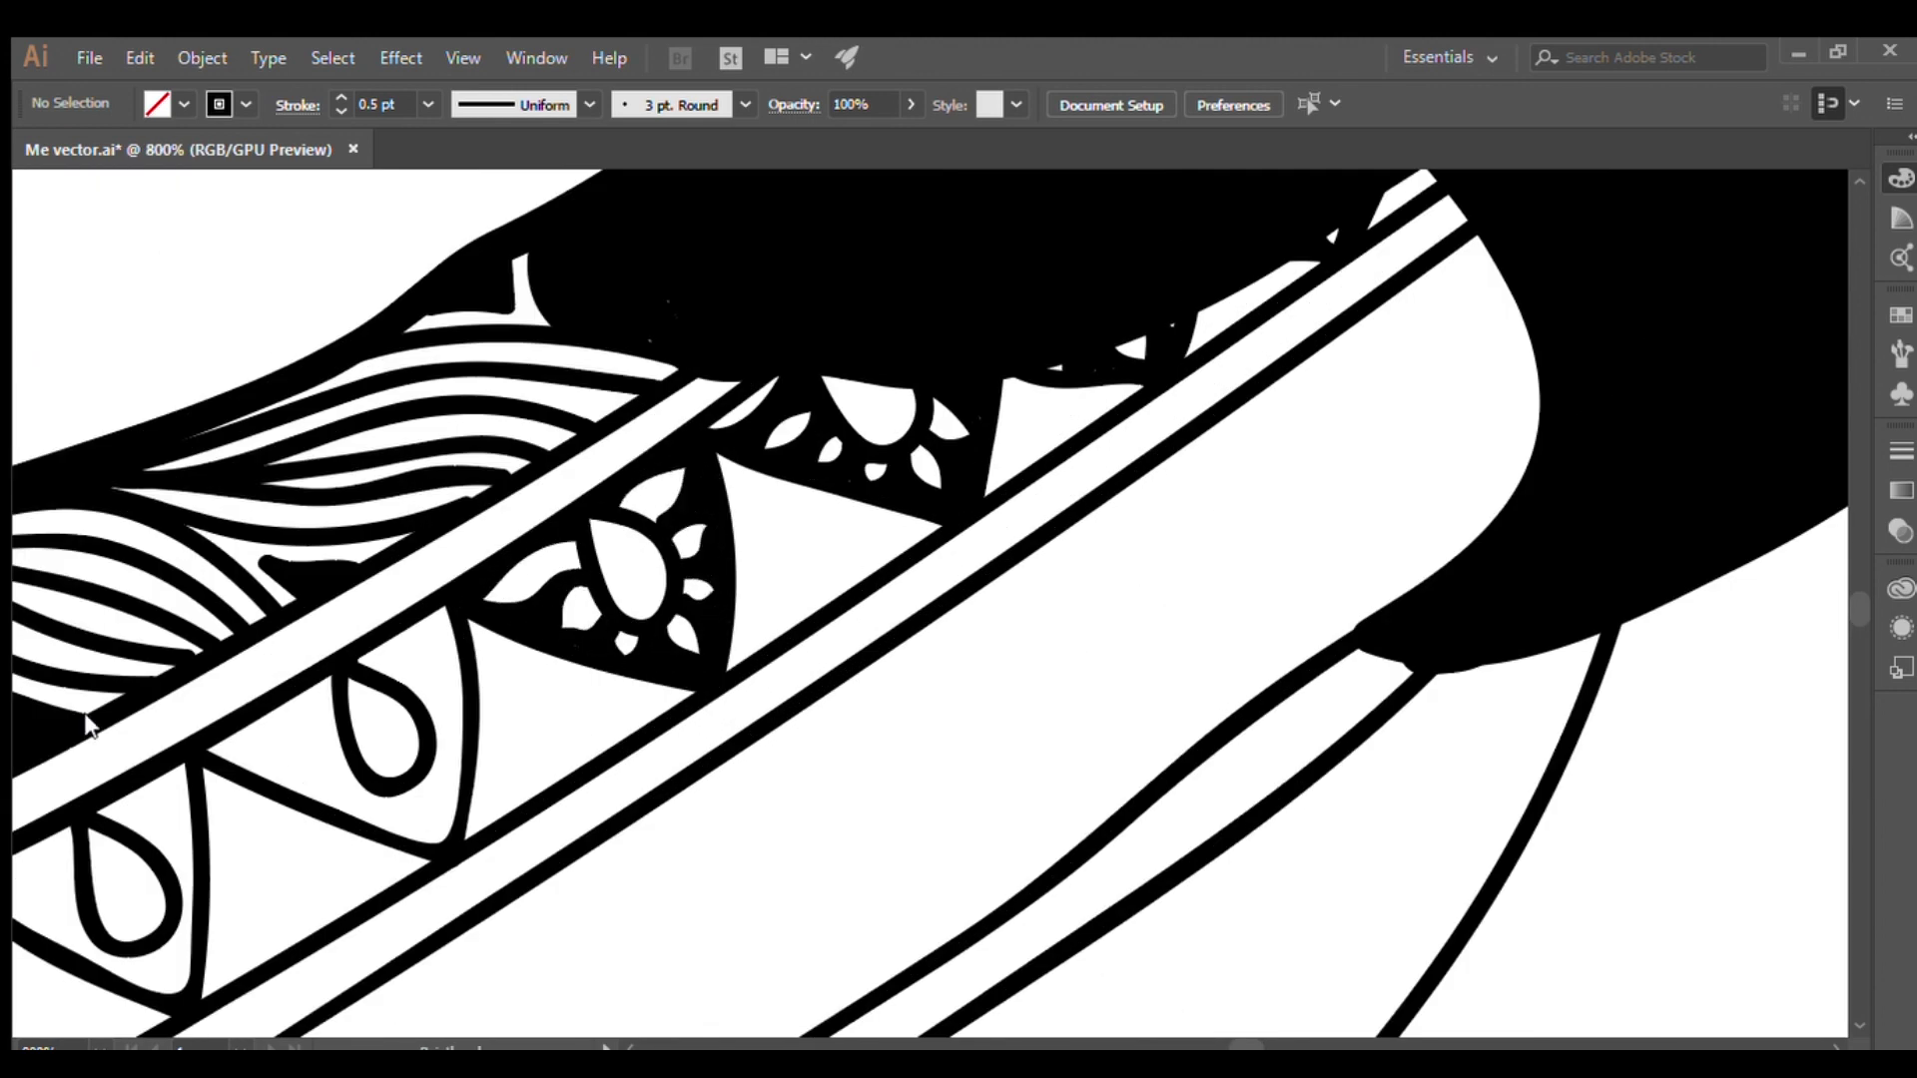
Paint black scallops around the teardrops and leaf edges in the left-side triangles
scroll(318, 425, down, 5)
scroll(936, 629, up, 5)
mouse_move(849, 561)
mouse_down()
mouse_move(808, 431)
mouse_move(719, 599)
mouse_move(662, 582)
mouse_up()
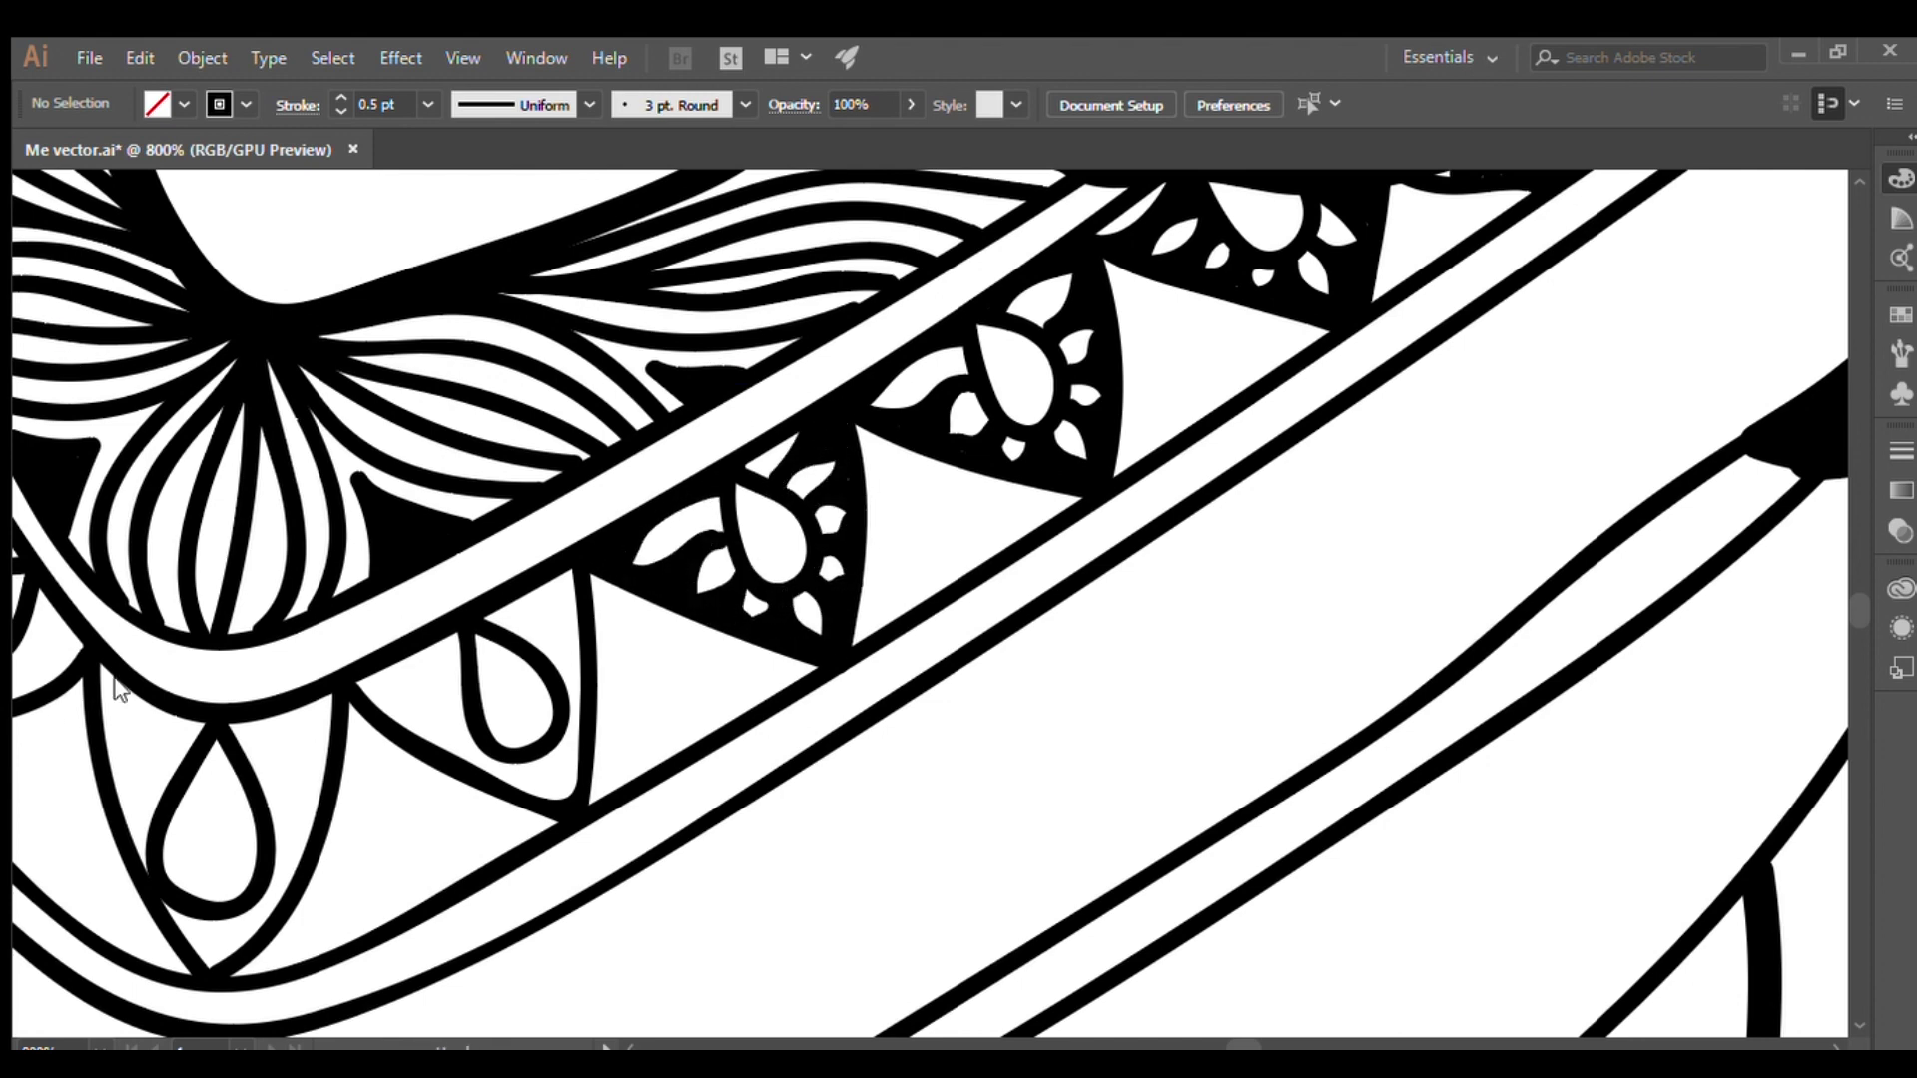
scroll(33, 707, left, 5)
scroll(33, 706, down, 2)
drag(1060, 664, 1076, 614)
drag(1046, 524, 1092, 499)
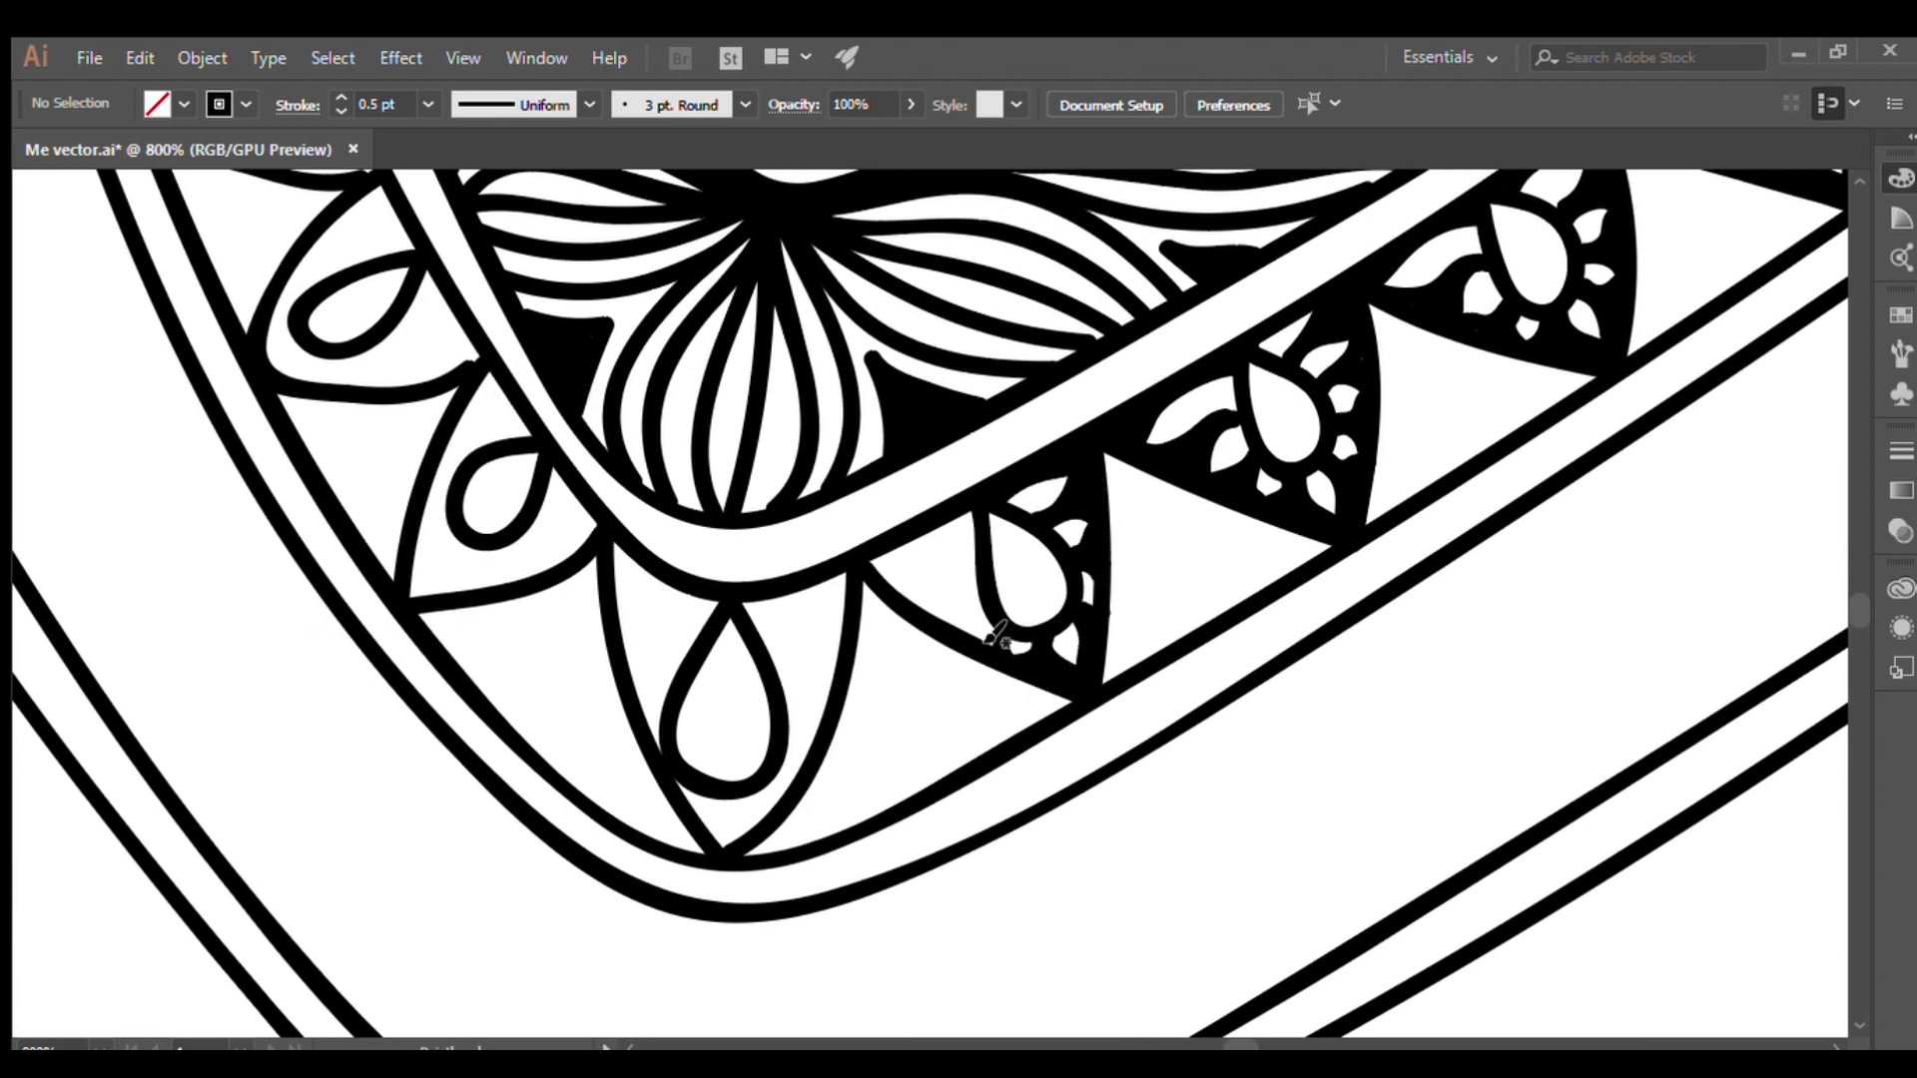
drag(1017, 617, 971, 565)
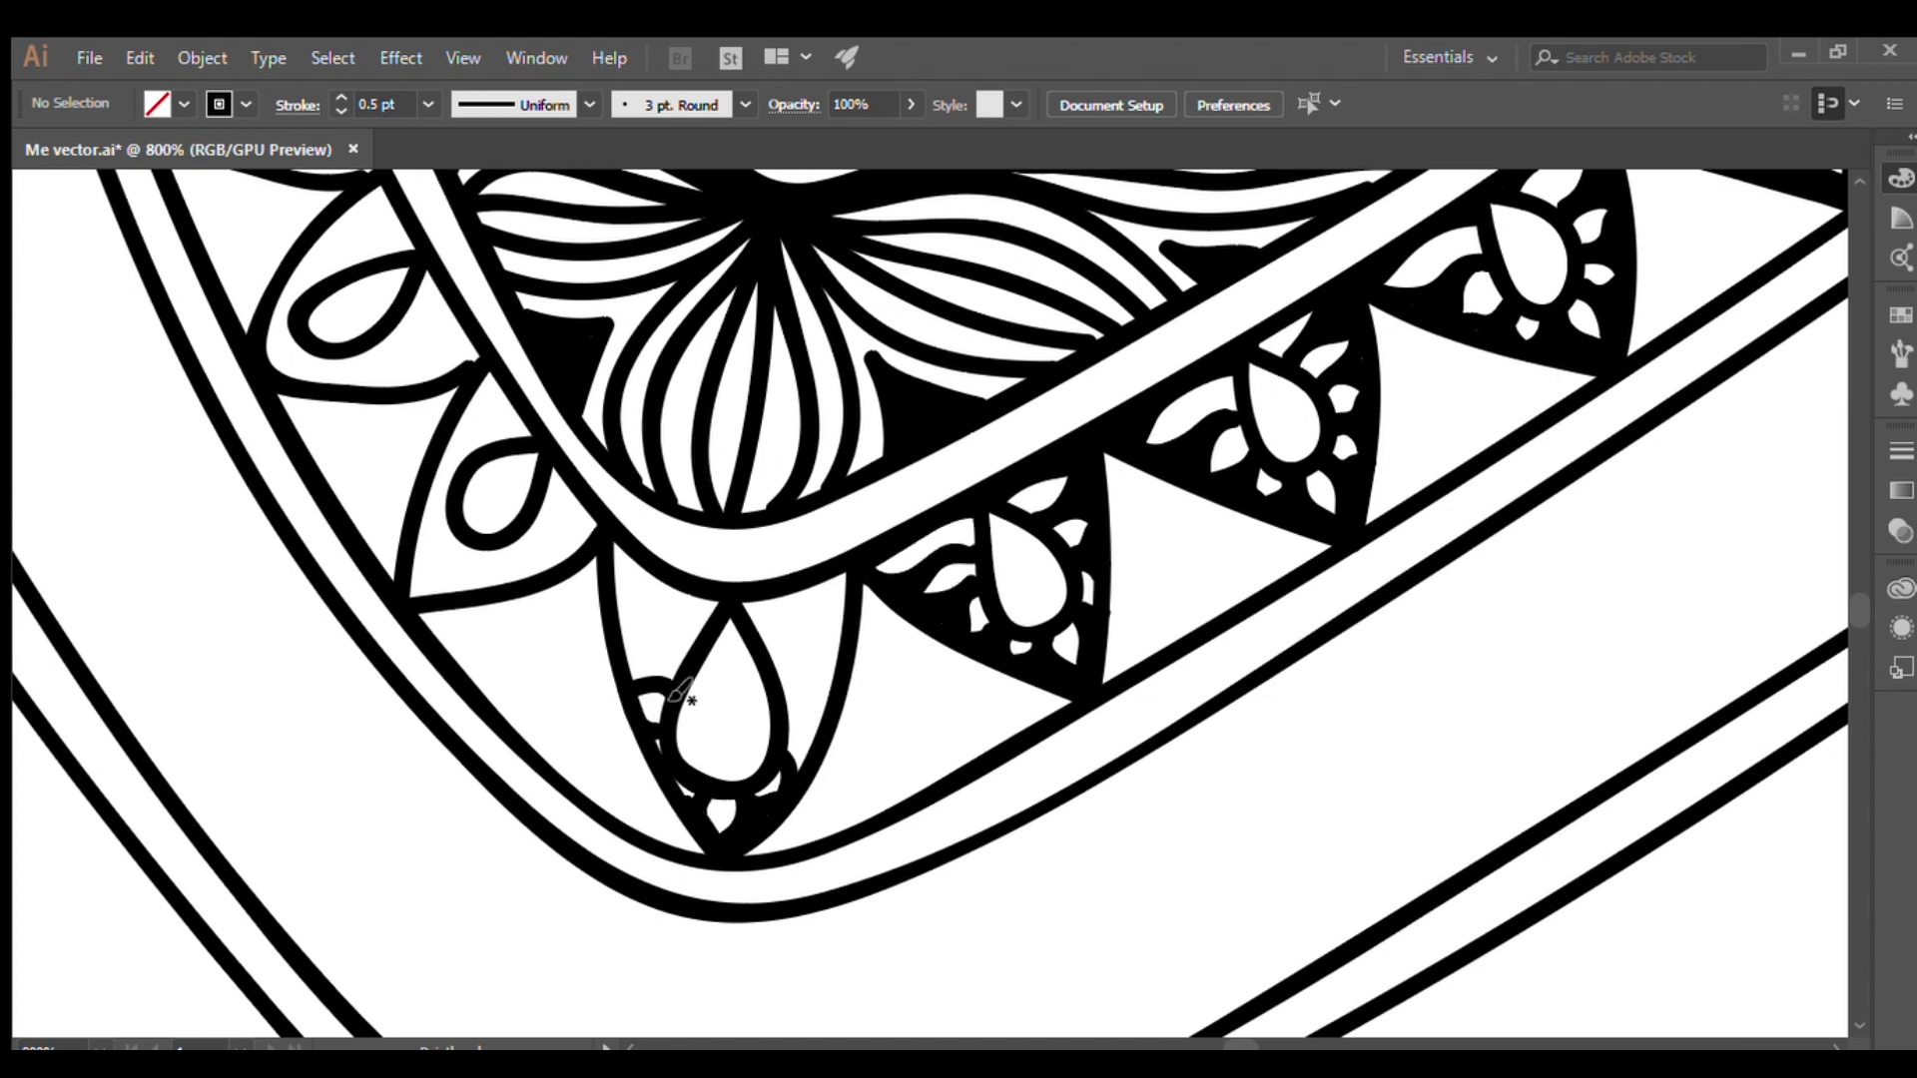
drag(673, 691, 627, 571)
drag(834, 711, 799, 599)
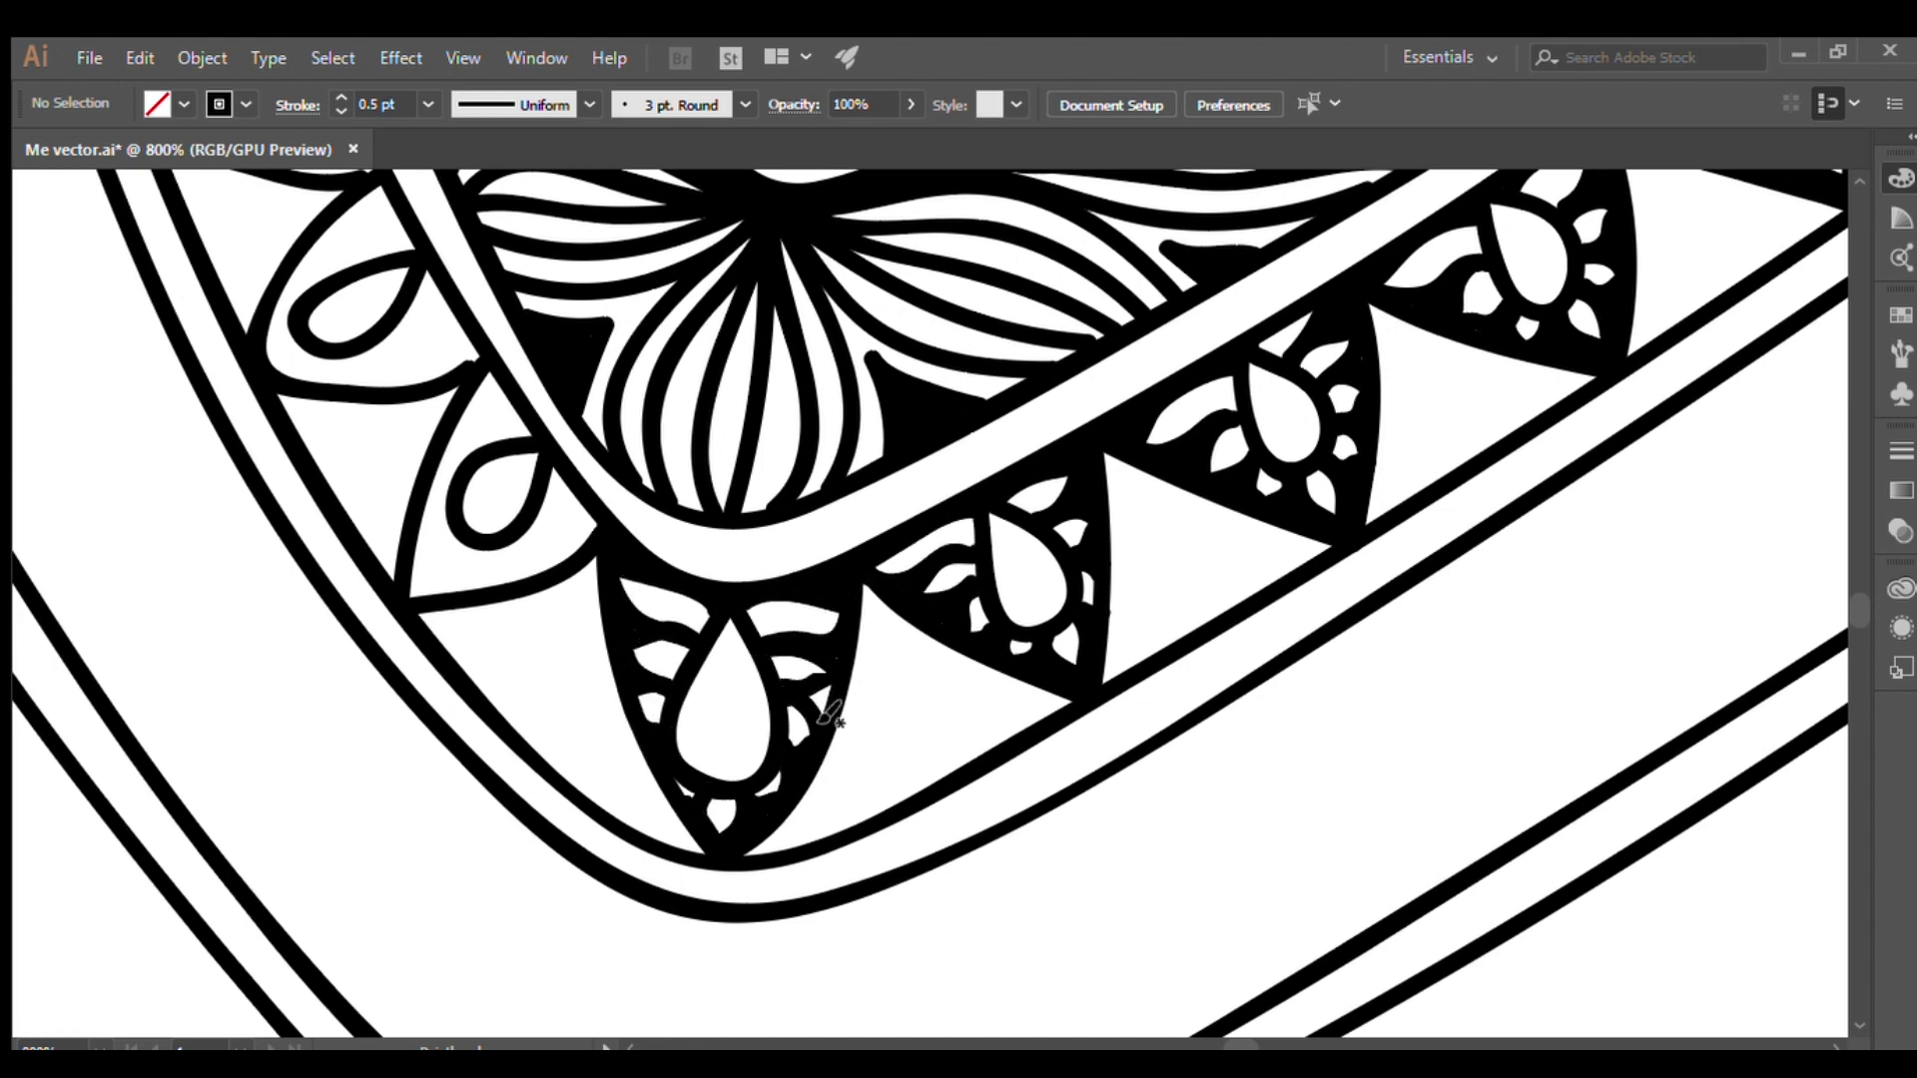
Darken the small leaf and the areas left of the teardrop and petal black
key(ctrl+0)
click(887, 562)
drag(744, 714, 927, 647)
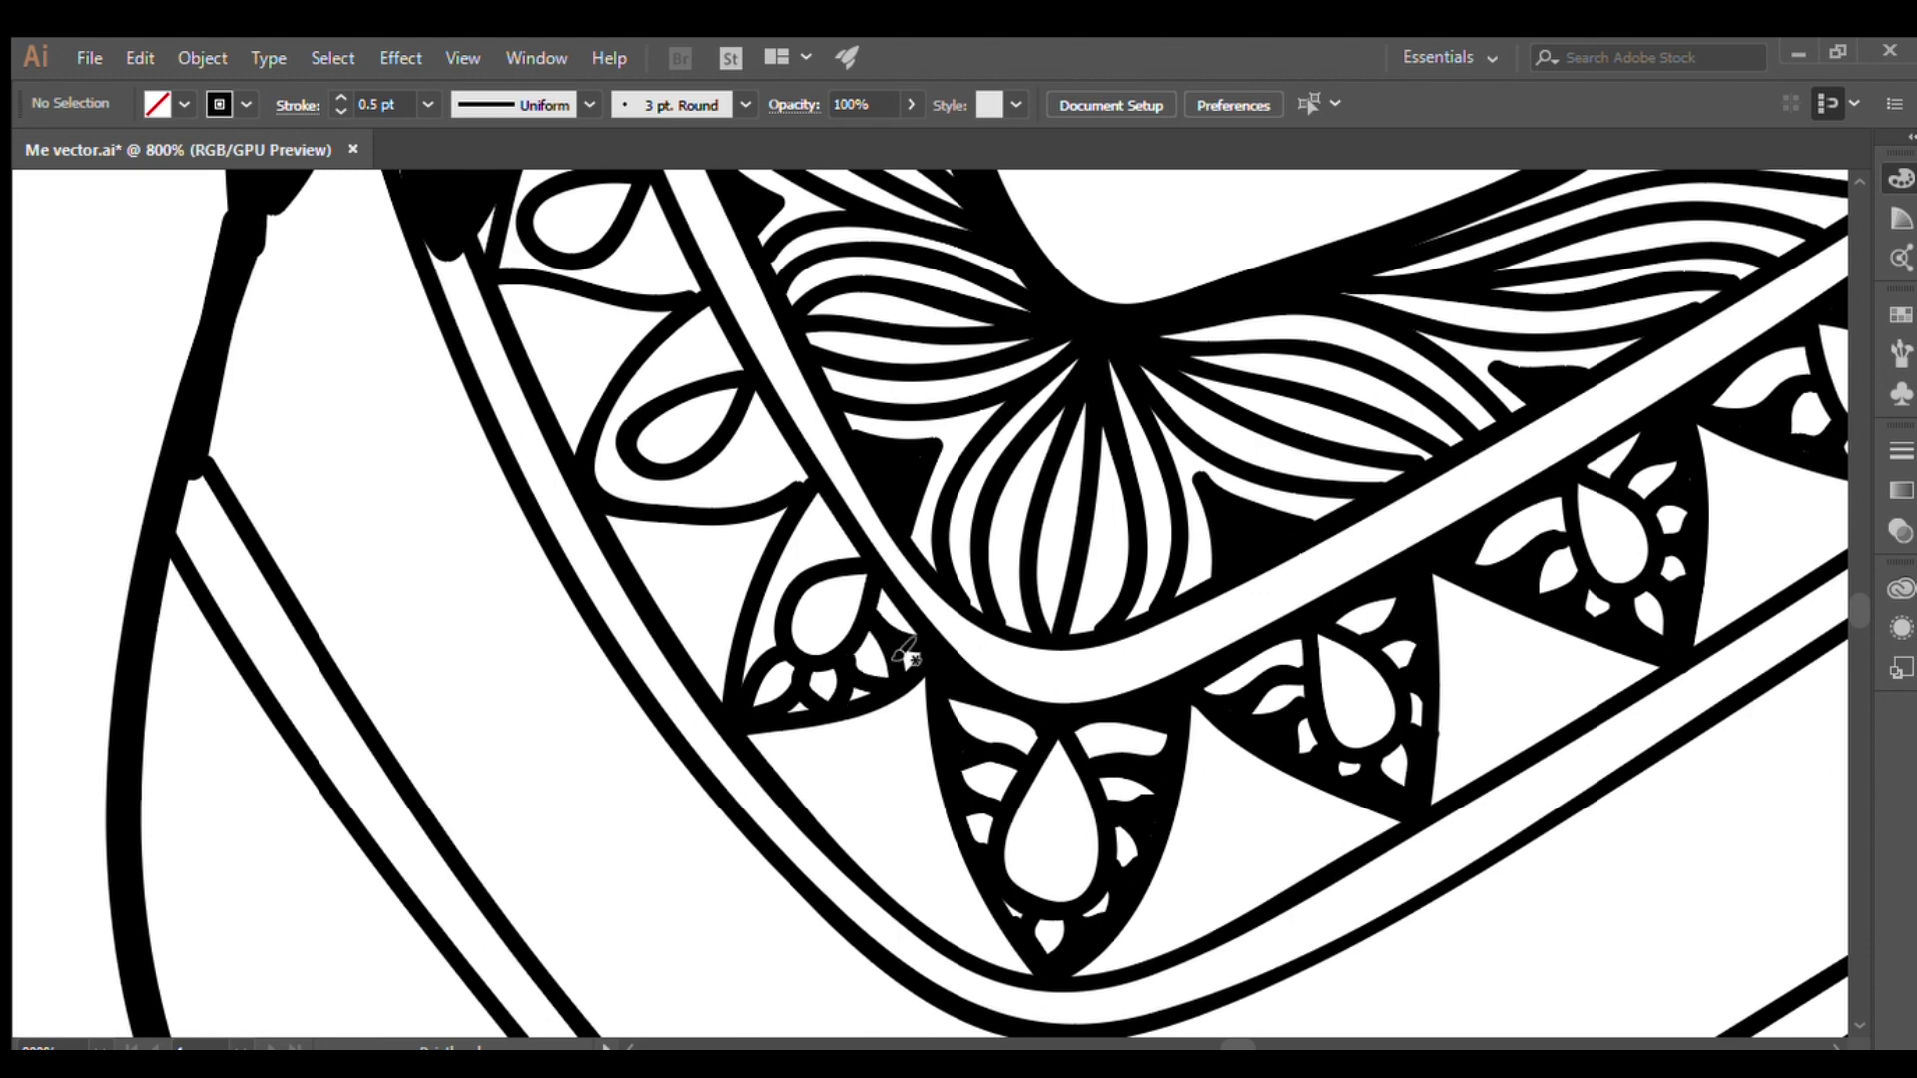
drag(774, 661, 765, 599)
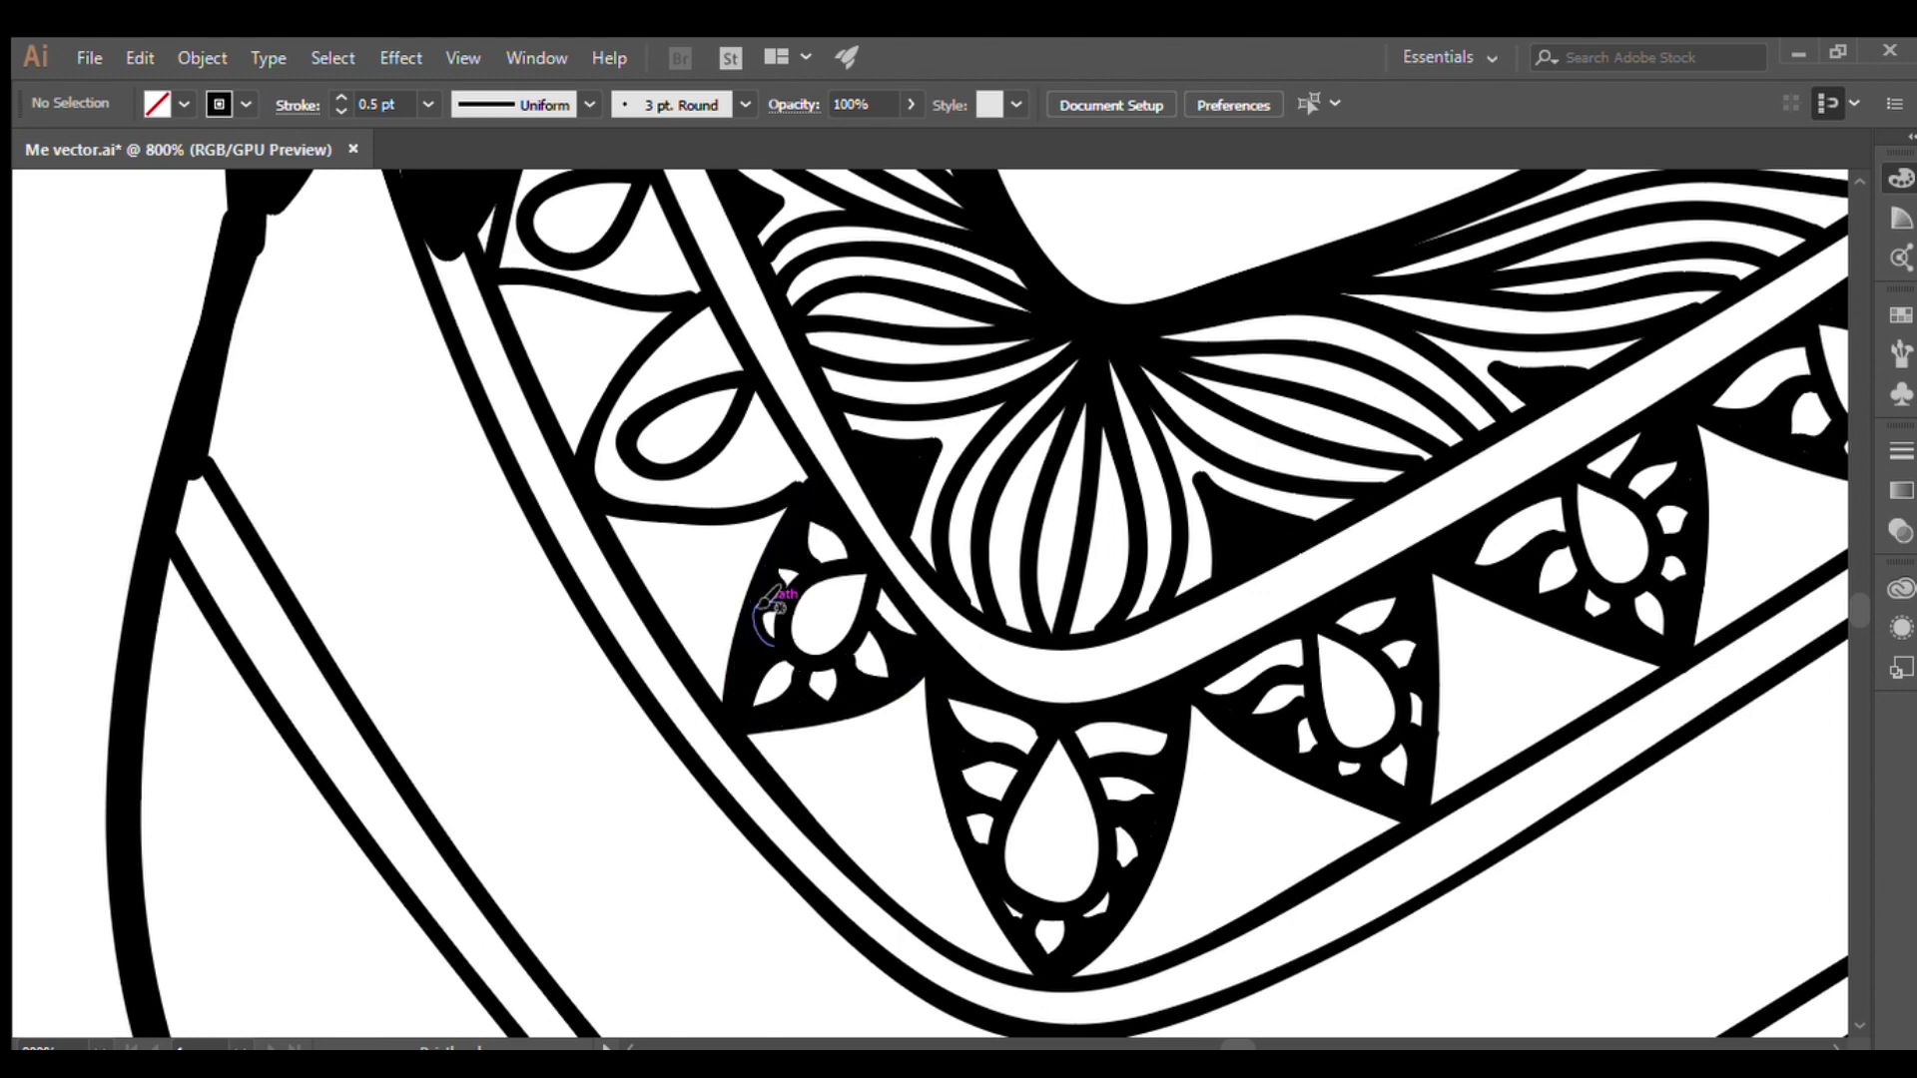
drag(604, 464, 764, 504)
drag(616, 457, 680, 337)
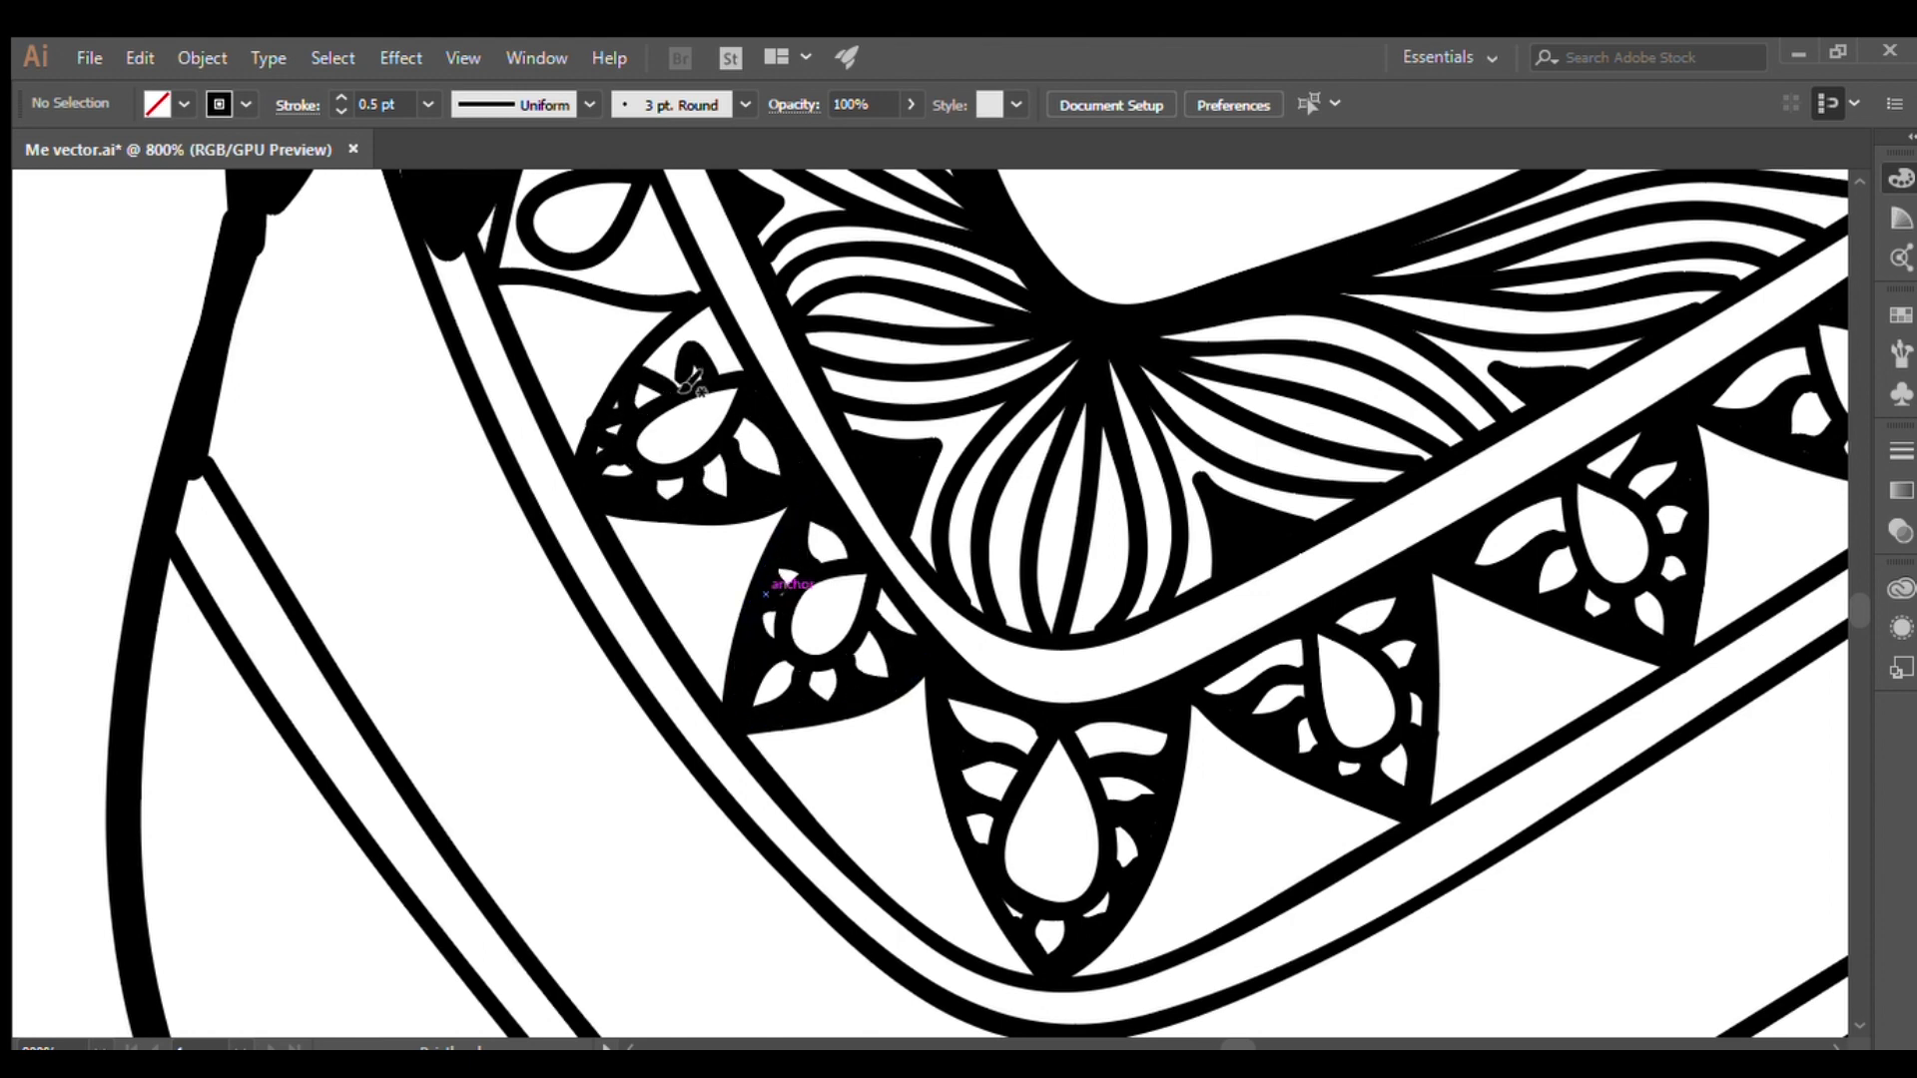
drag(617, 243, 664, 290)
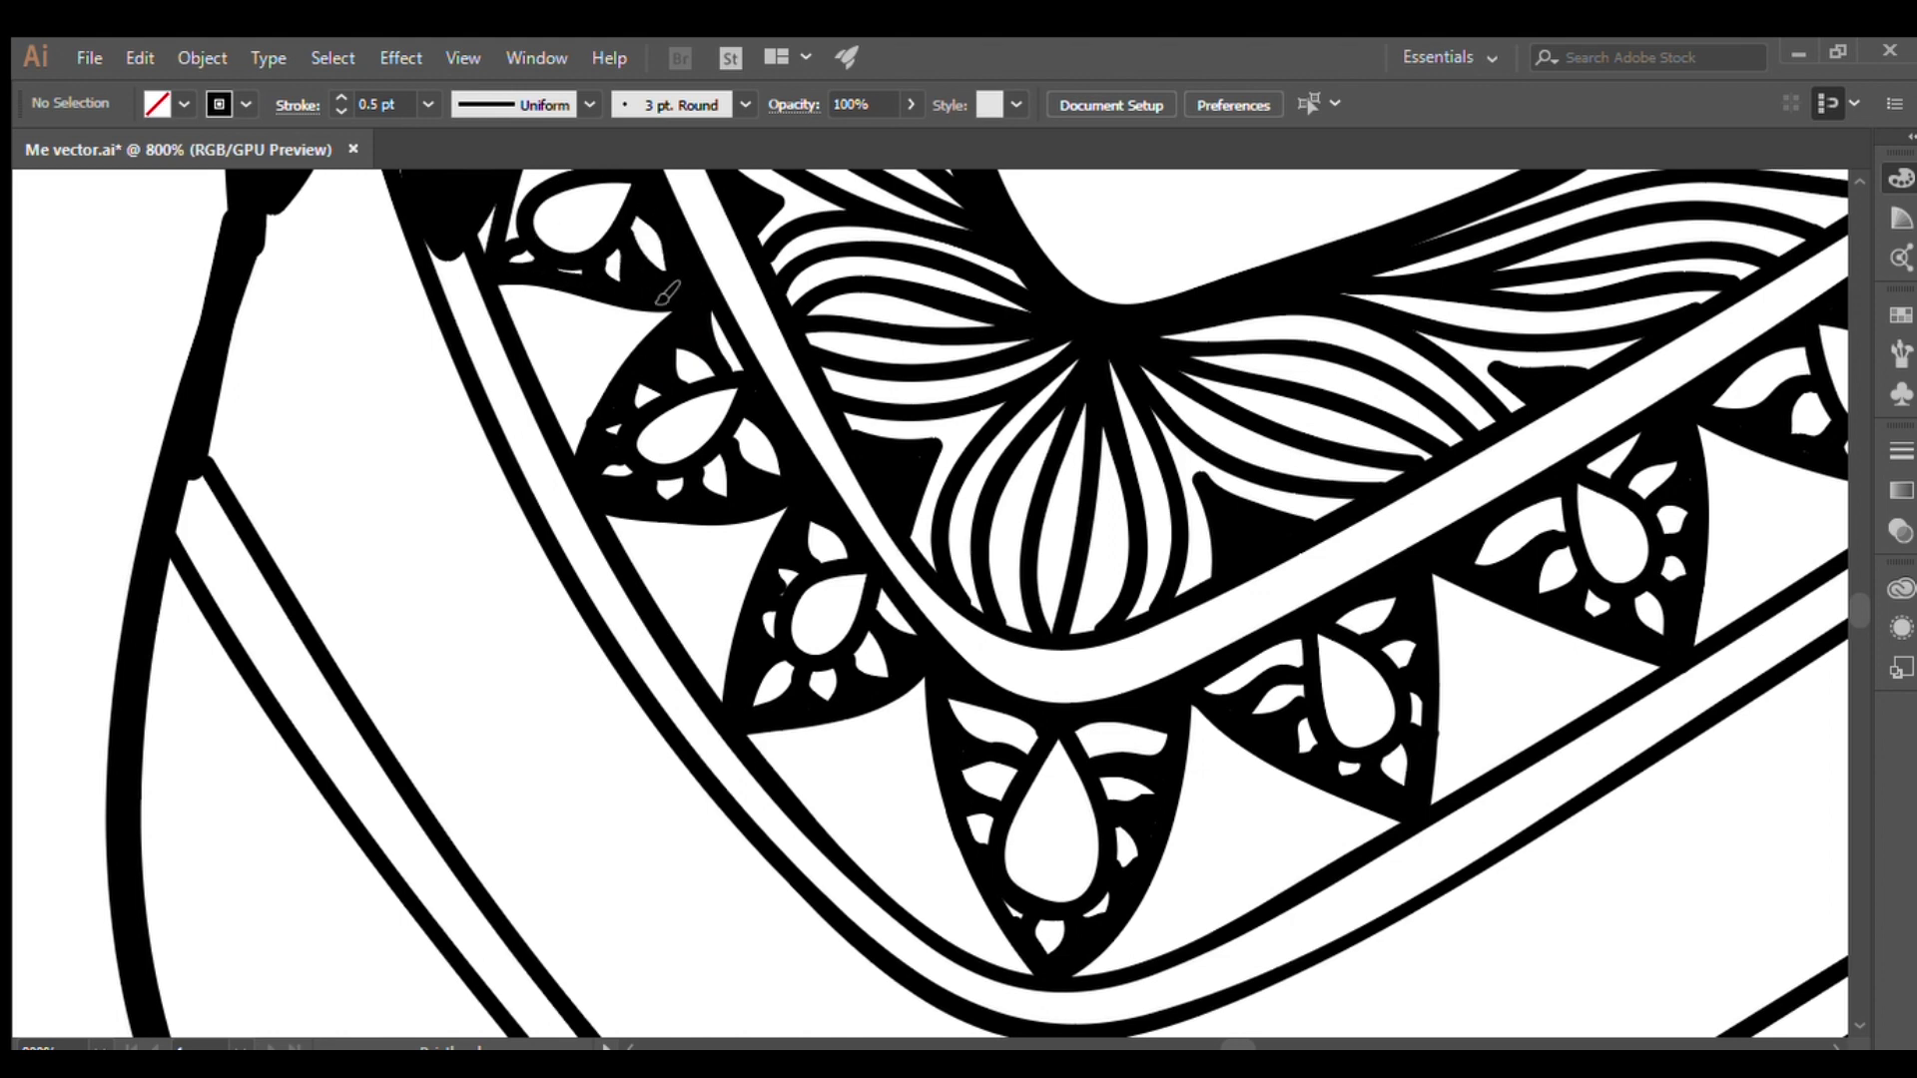
Fill the remaining black areas in the upper-left triangles toward the border's end
scroll(649, 300, up, 5)
drag(594, 484, 639, 340)
drag(689, 410, 649, 294)
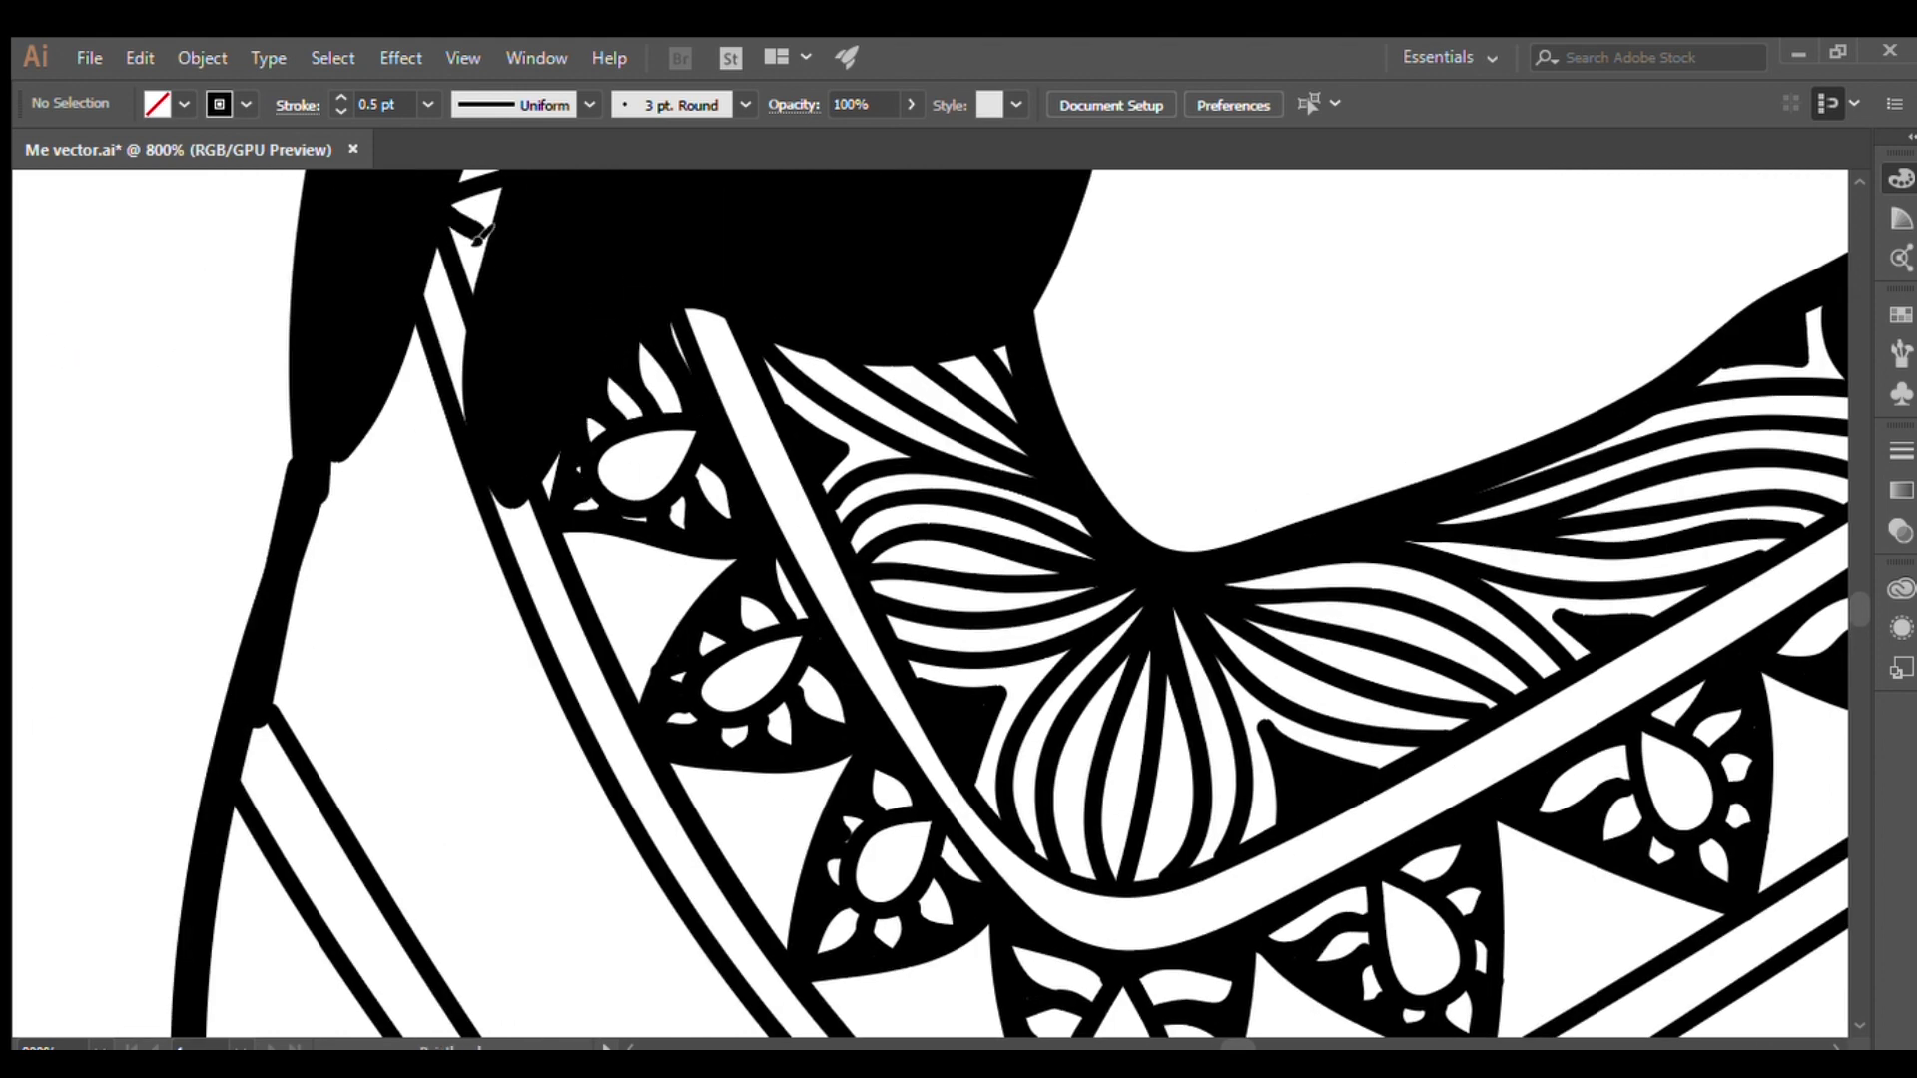
scroll(869, 543, down, 3)
scroll(576, 393, up, 1)
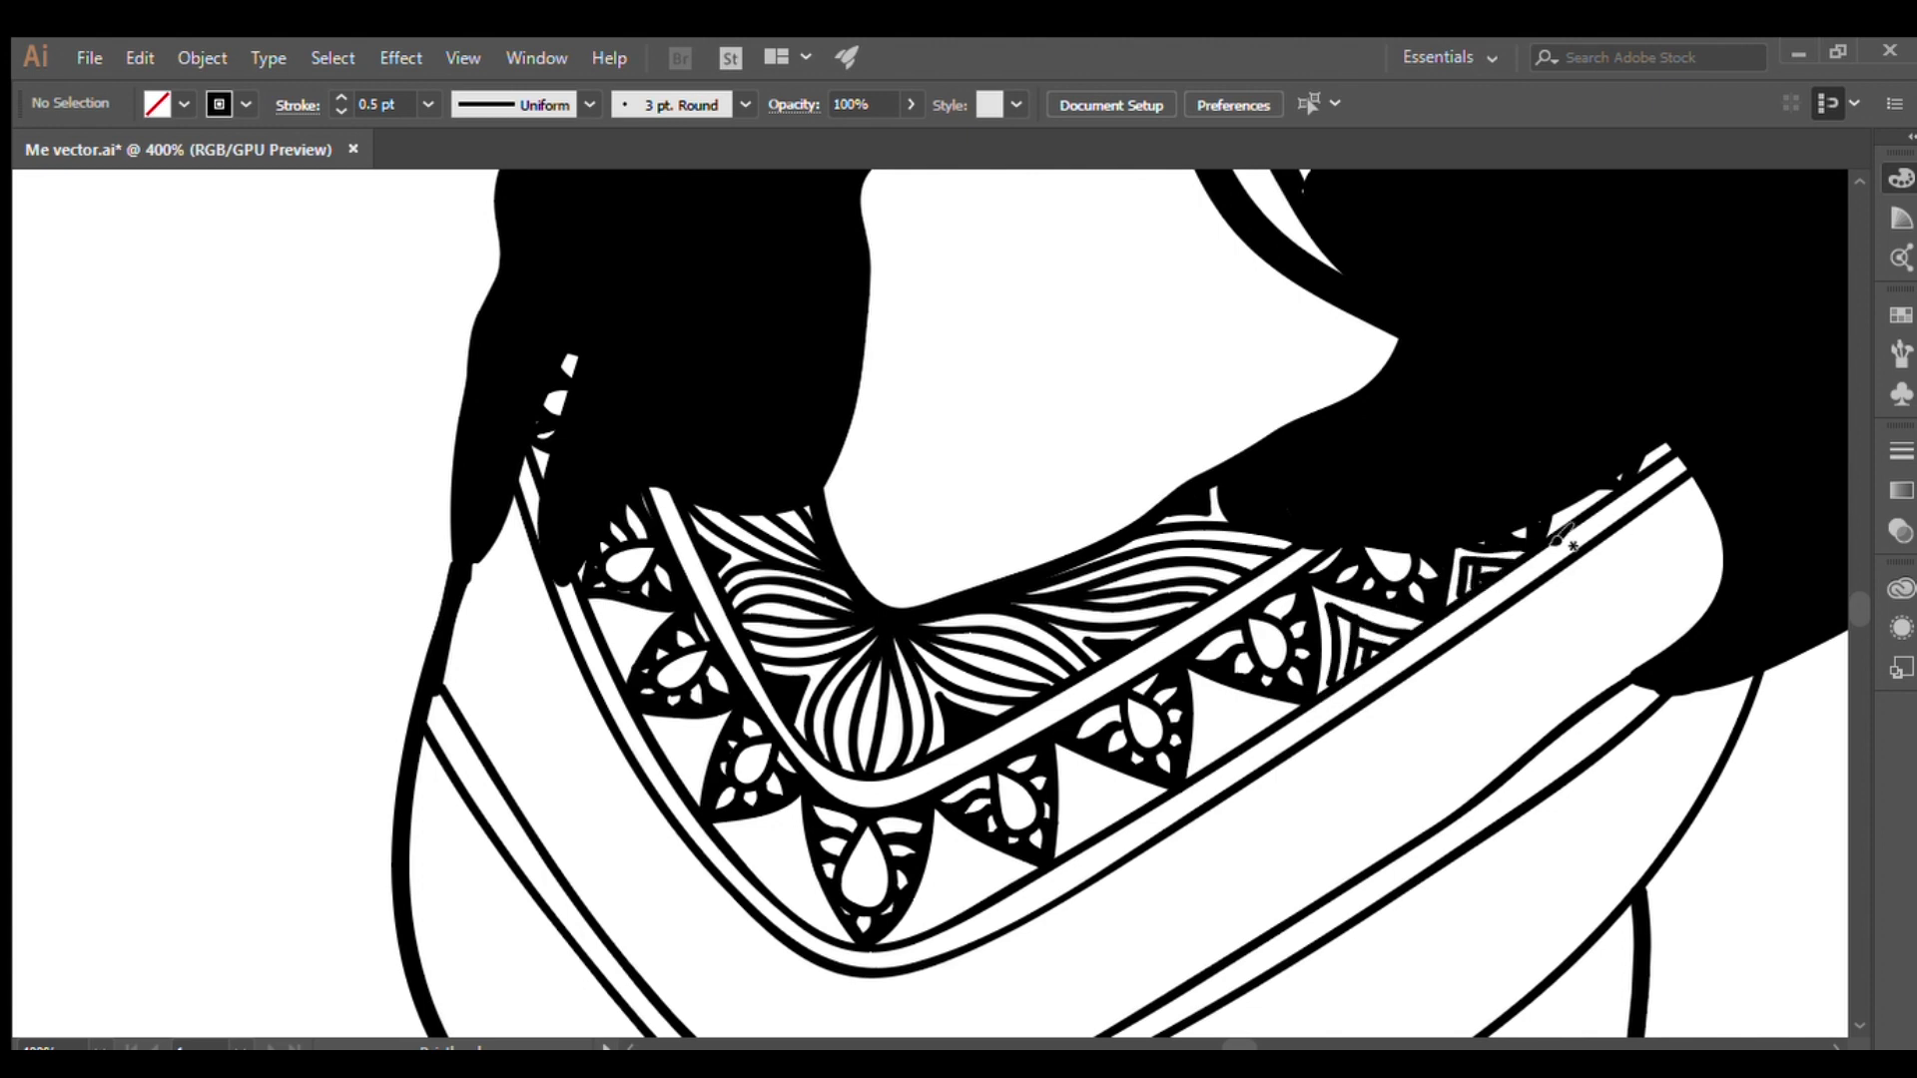
scroll(798, 719, up, 1)
Draw nested chevron lines in the gaps between the lower-left border triangles
drag(928, 709, 804, 789)
mouse_move(599, 829)
mouse_down()
mouse_move(560, 919)
mouse_move(682, 857)
mouse_up()
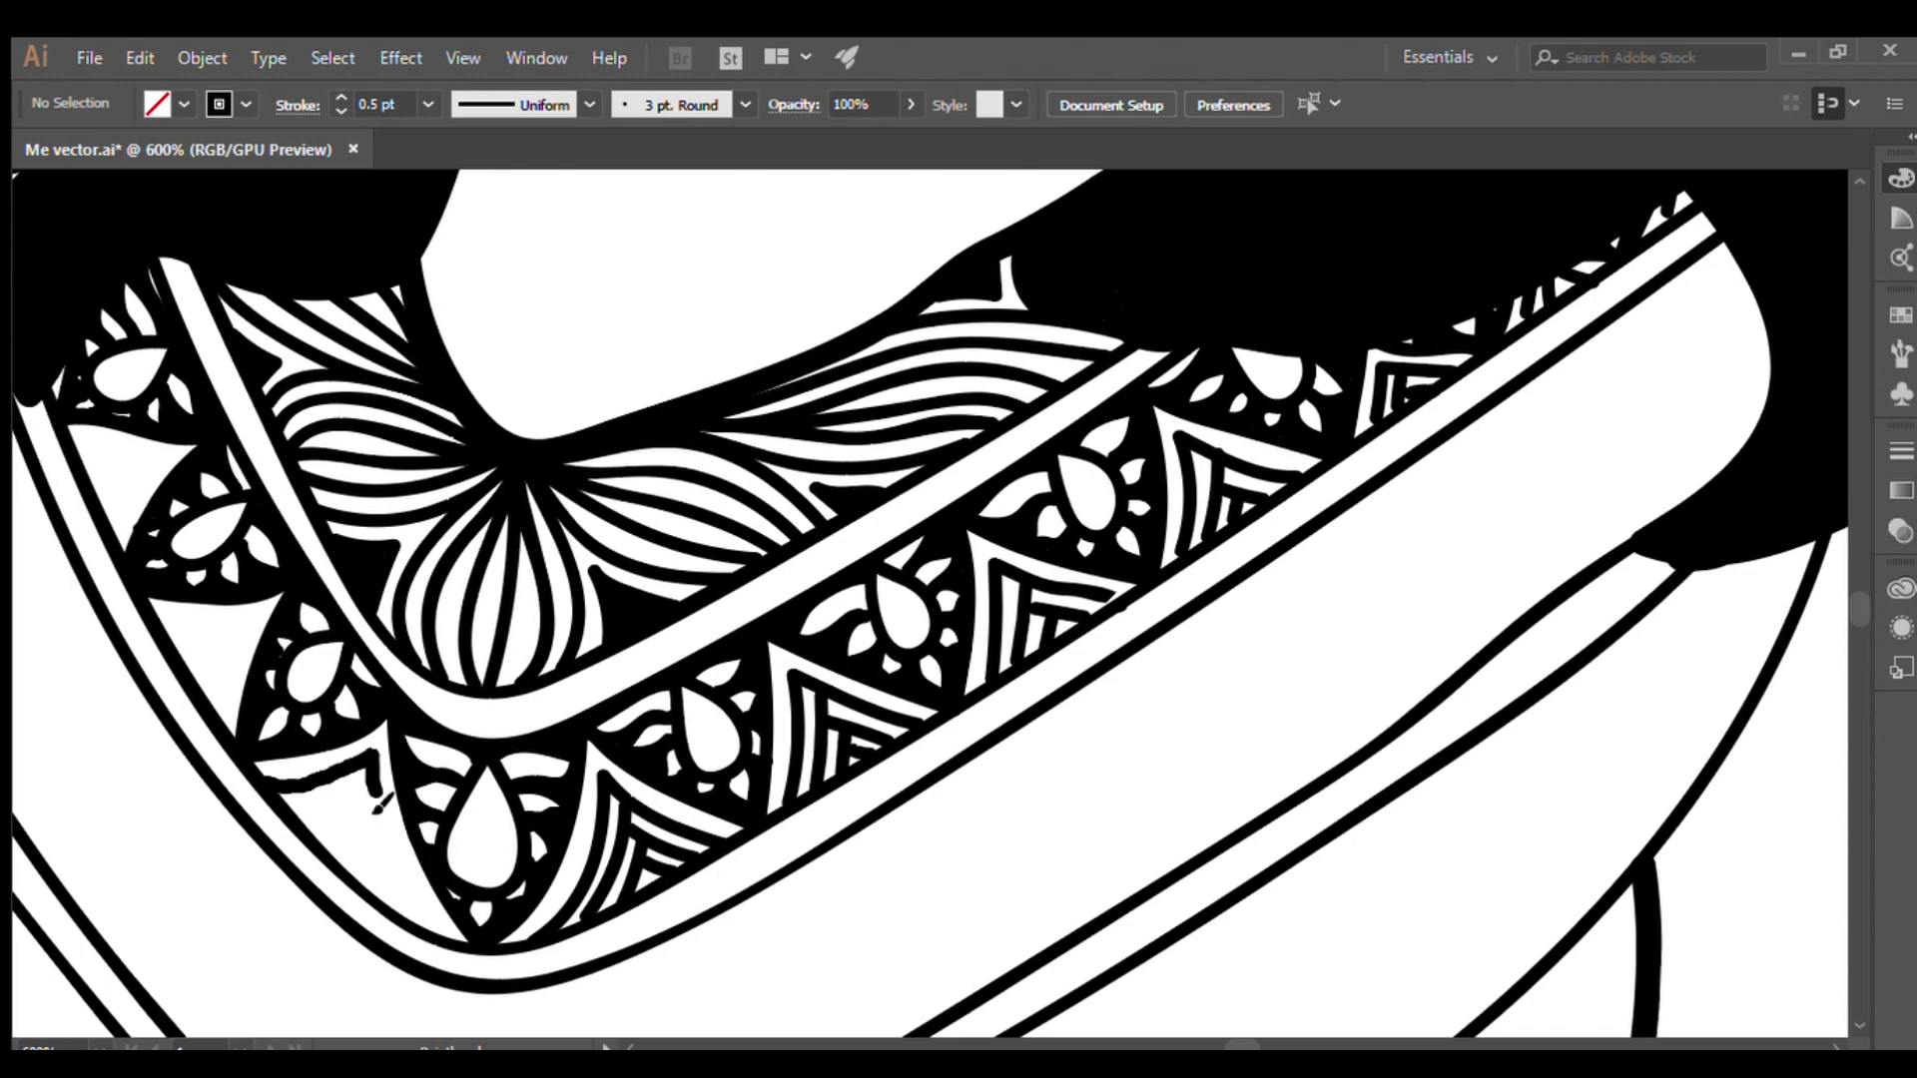
scroll(140, 347, up, 2)
scroll(139, 346, left, 5)
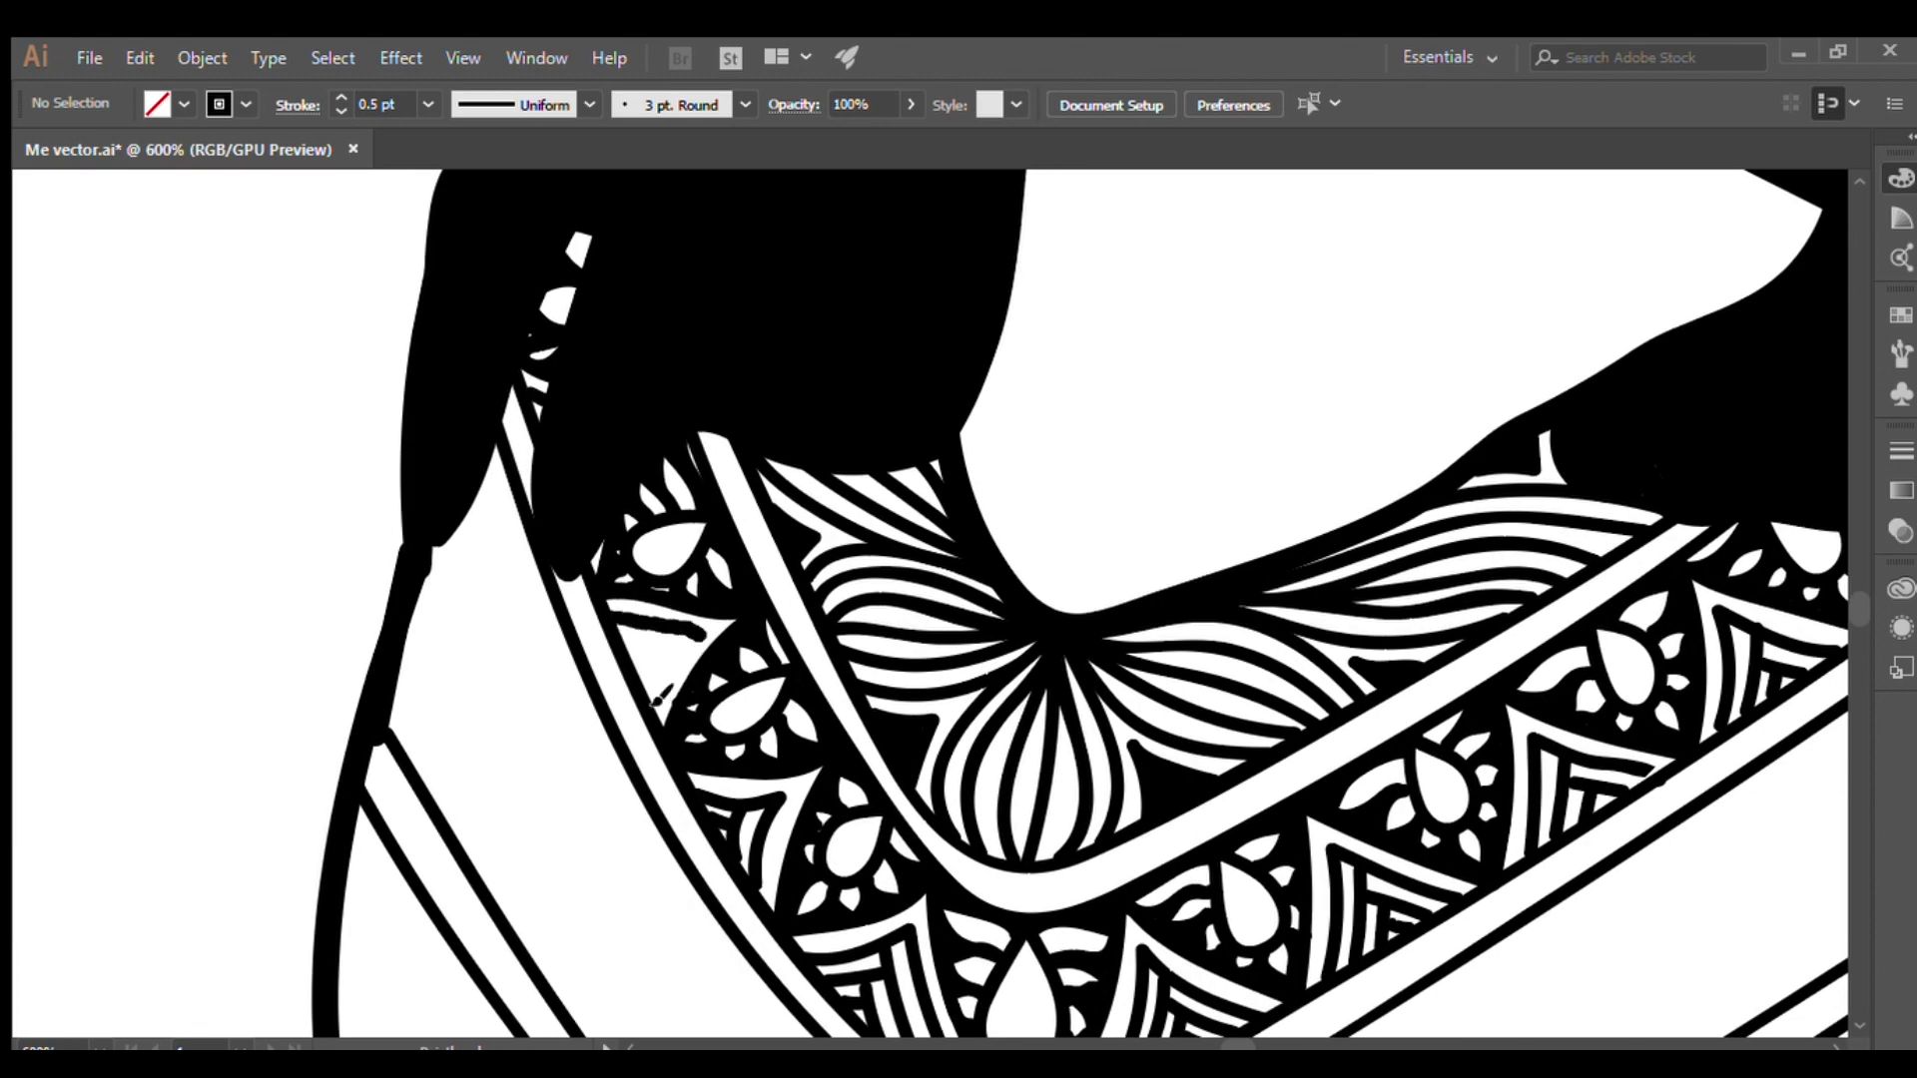
scroll(659, 699, down, 1)
Pan around the neckline border to review the finished patterns
scroll(505, 693, right, 3)
scroll(715, 587, right, 3)
scroll(779, 619, down, 2)
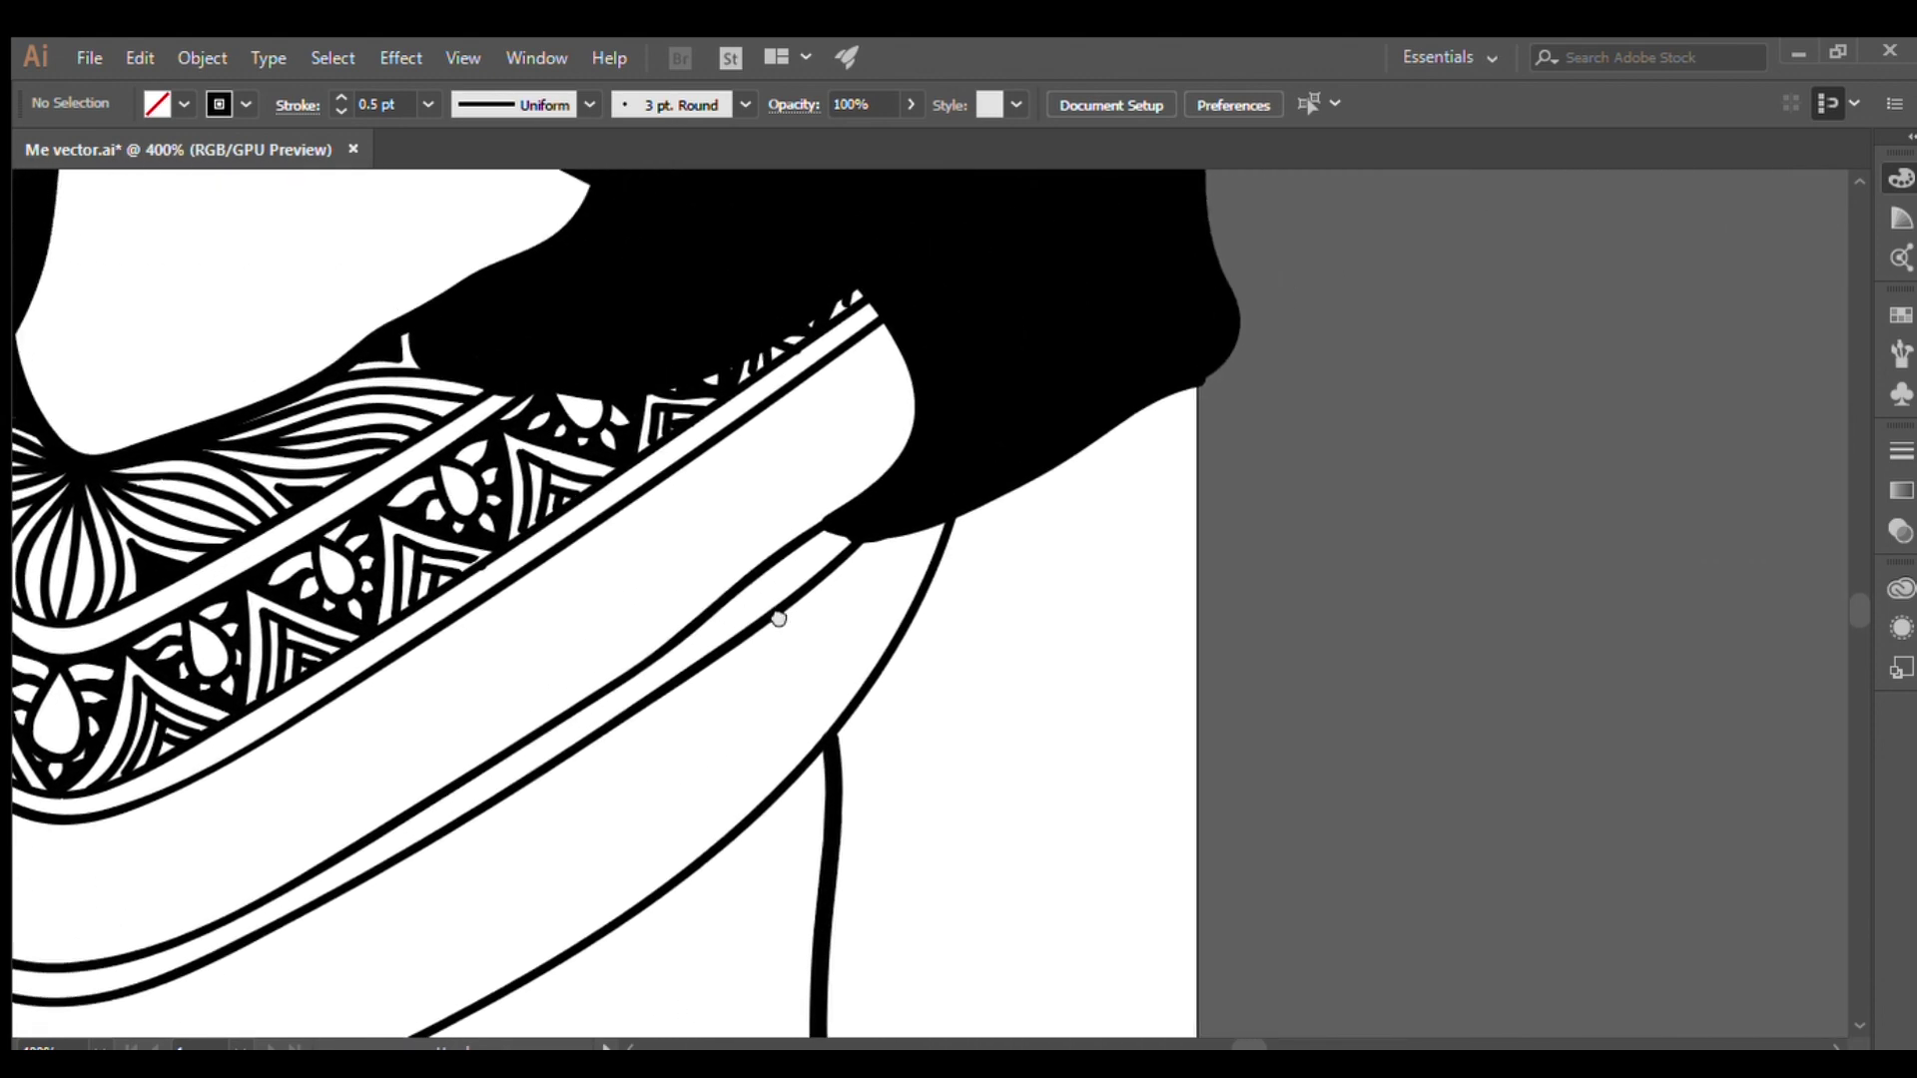
scroll(925, 626, left, 5)
scroll(925, 625, up, 2)
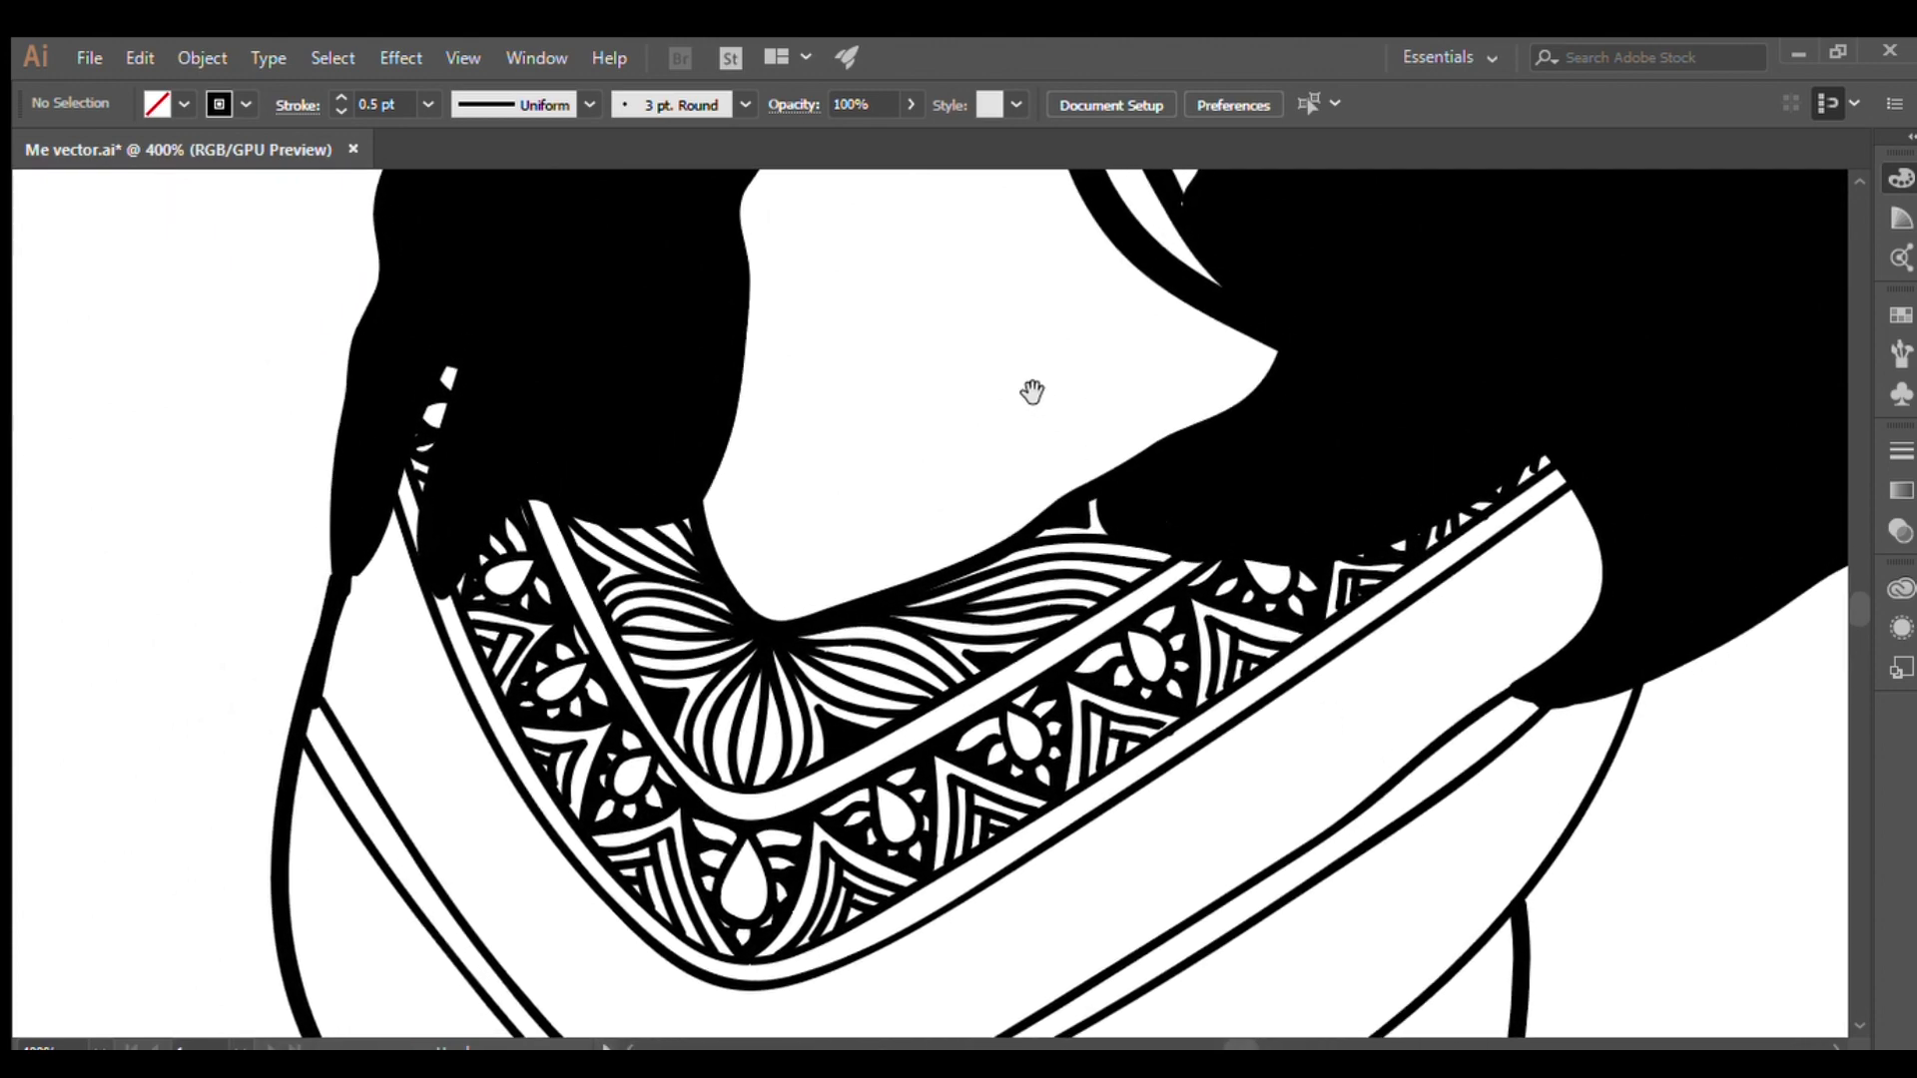
scroll(999, 399, up, 5)
scroll(899, 519, left, 3)
scroll(948, 798, up, 3)
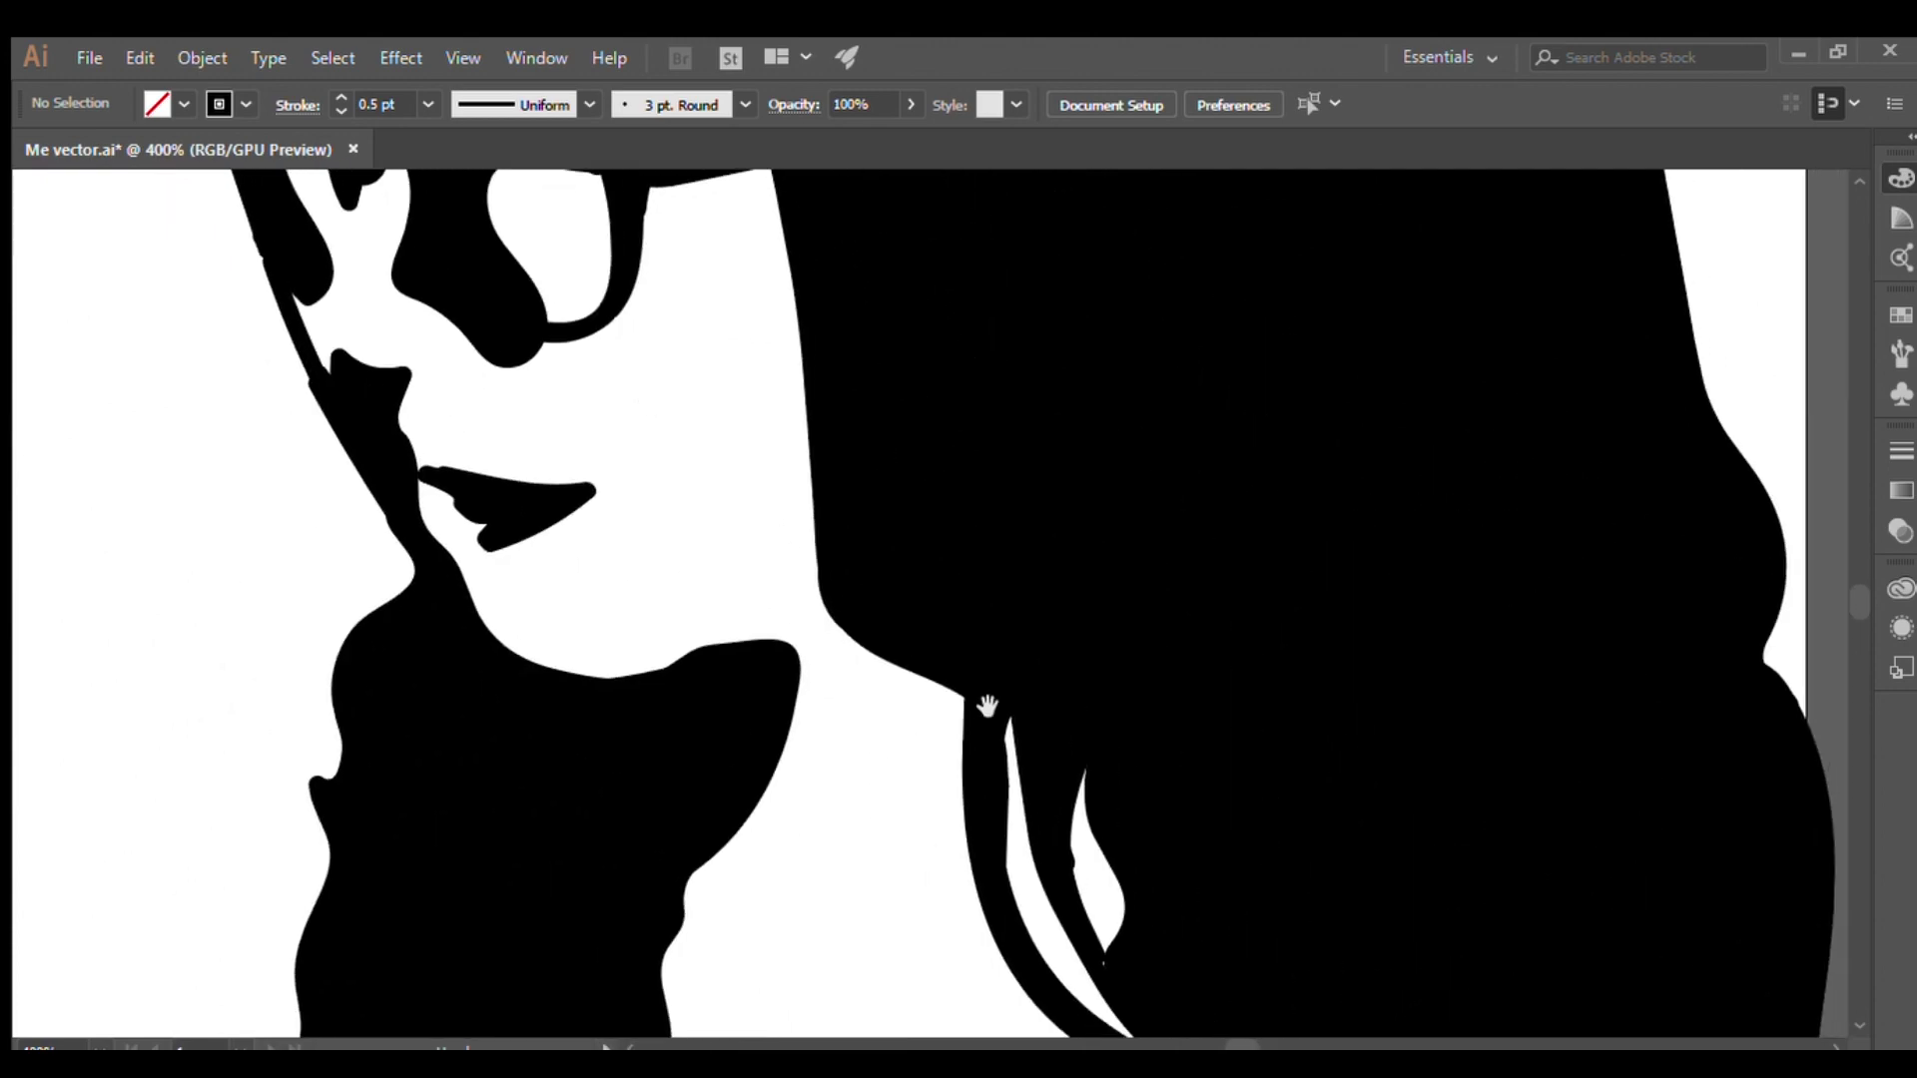
scroll(943, 662, down, 5)
scroll(869, 489, down, 3)
scroll(1219, 369, left, 2)
scroll(1383, 371, left, 2)
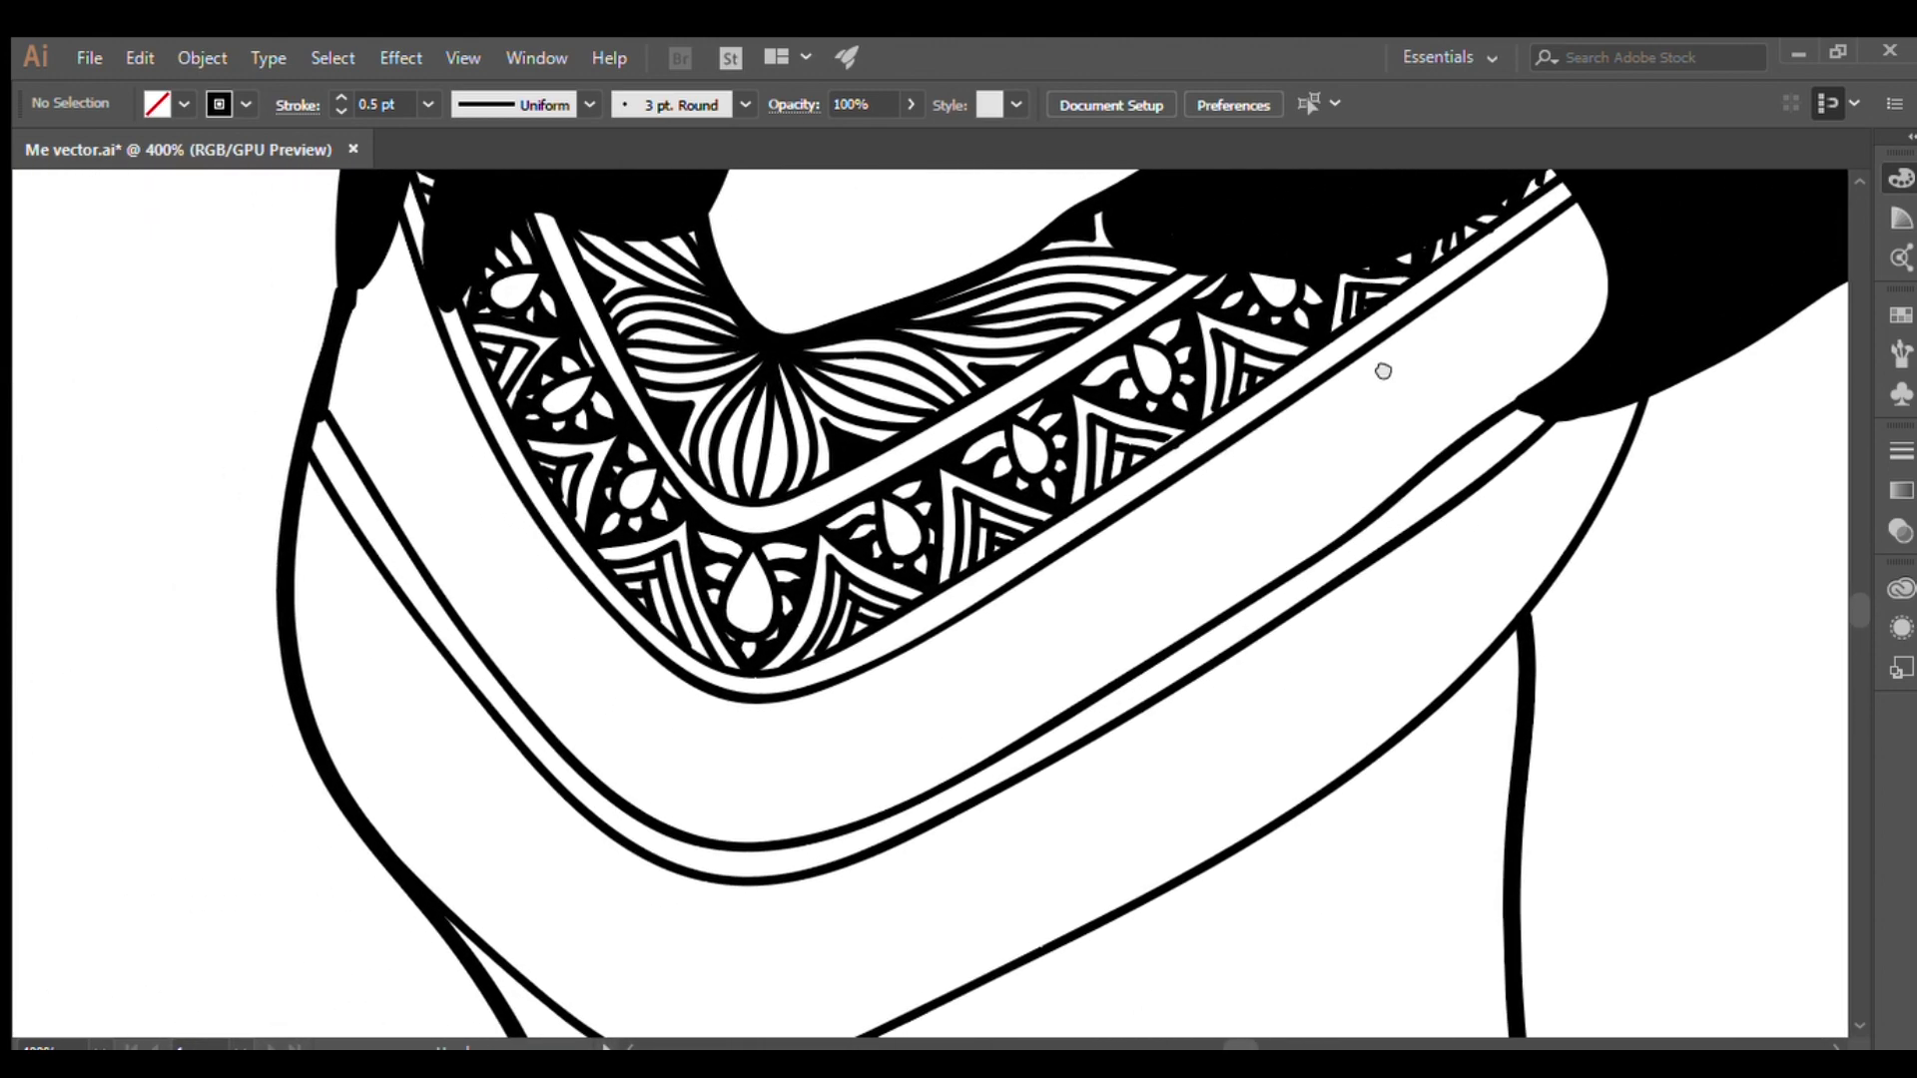
scroll(1383, 371, down, 2)
scroll(903, 849, right, 1)
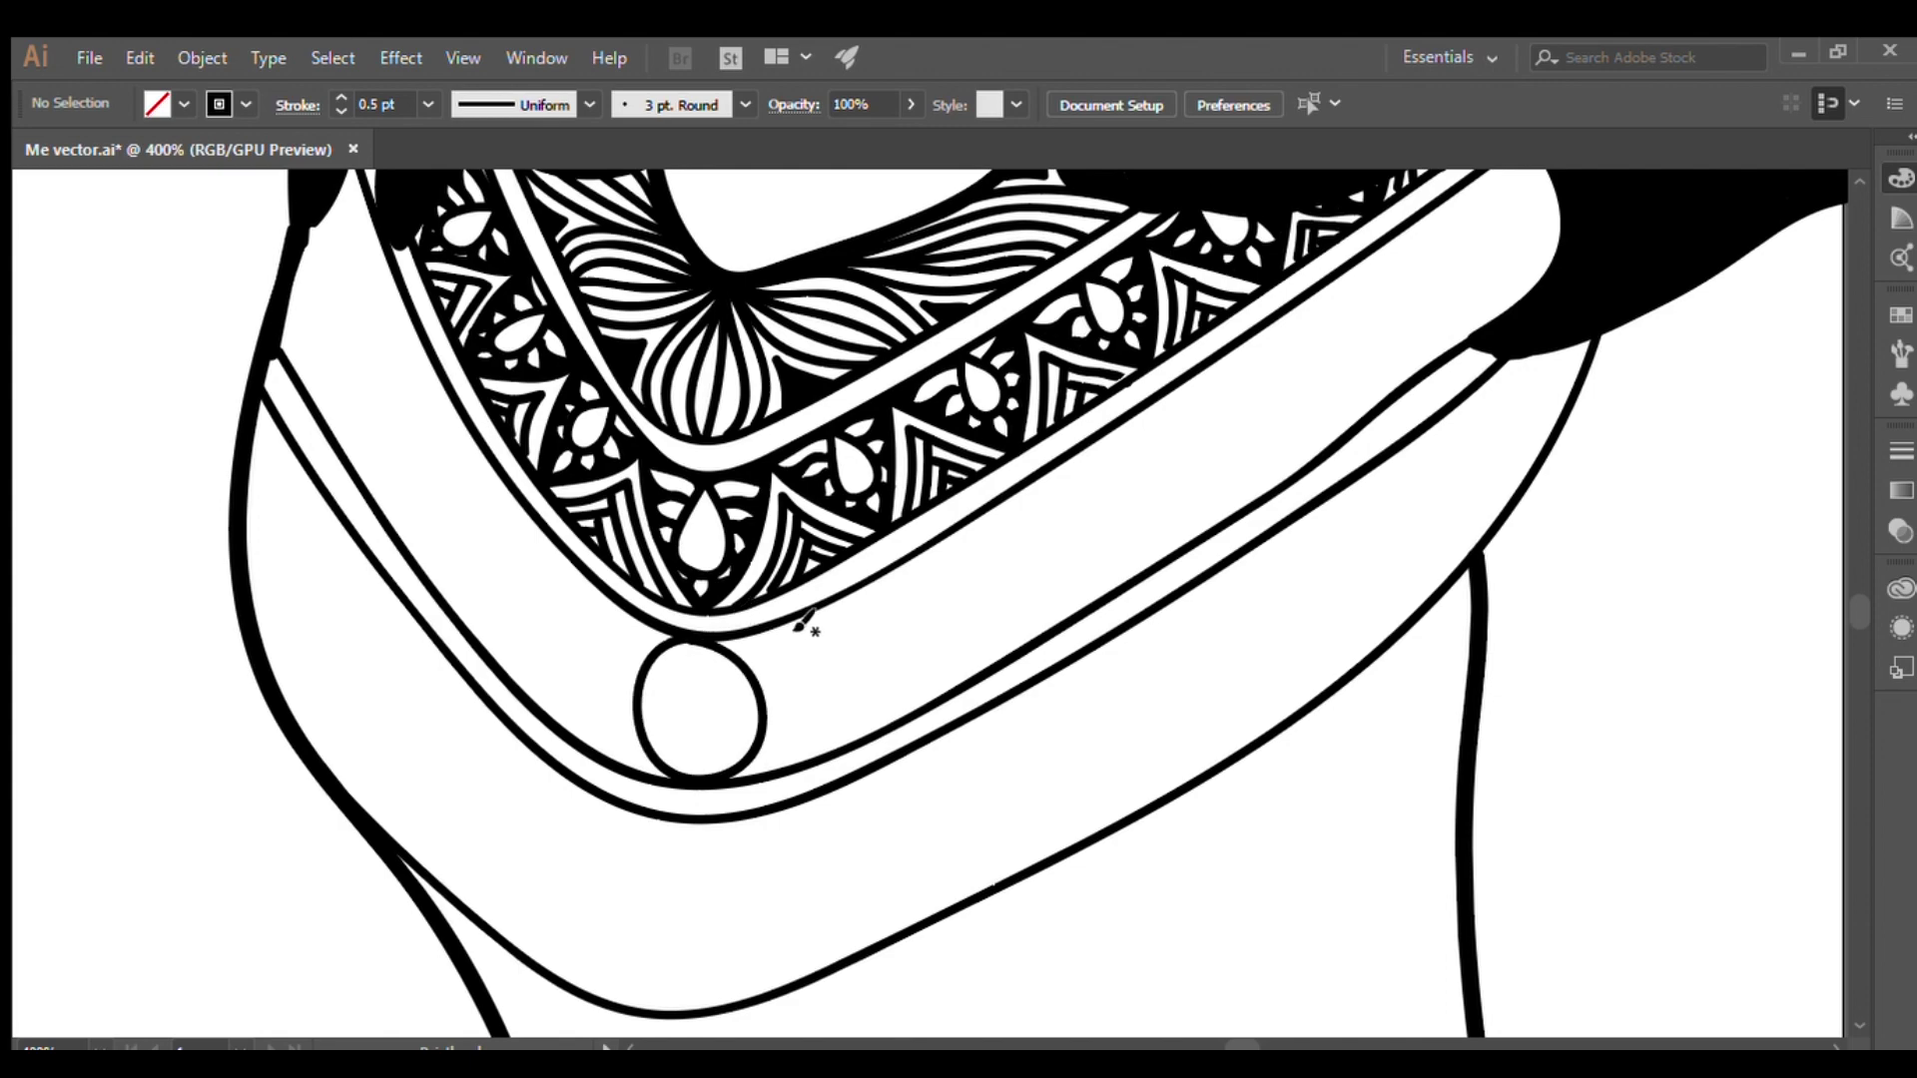
Draw six freehand circles side by side along the blank band's right side
drag(796, 620, 804, 617)
drag(903, 557, 909, 555)
drag(1032, 492, 1033, 487)
mouse_move(1126, 420)
mouse_down()
mouse_move(1117, 484)
mouse_move(1134, 417)
mouse_up()
drag(1243, 365, 1248, 359)
drag(1348, 279, 1353, 274)
scroll(1398, 300, up, 5)
scroll(1398, 300, right, 5)
Continue the row of circles around the band's left bend
drag(918, 439, 928, 431)
scroll(125, 689, down, 3)
scroll(125, 689, left, 5)
drag(714, 619, 704, 624)
drag(614, 519, 609, 514)
drag(545, 419, 539, 415)
mouse_move(494, 359)
mouse_down()
mouse_move(368, 350)
mouse_move(450, 289)
mouse_up()
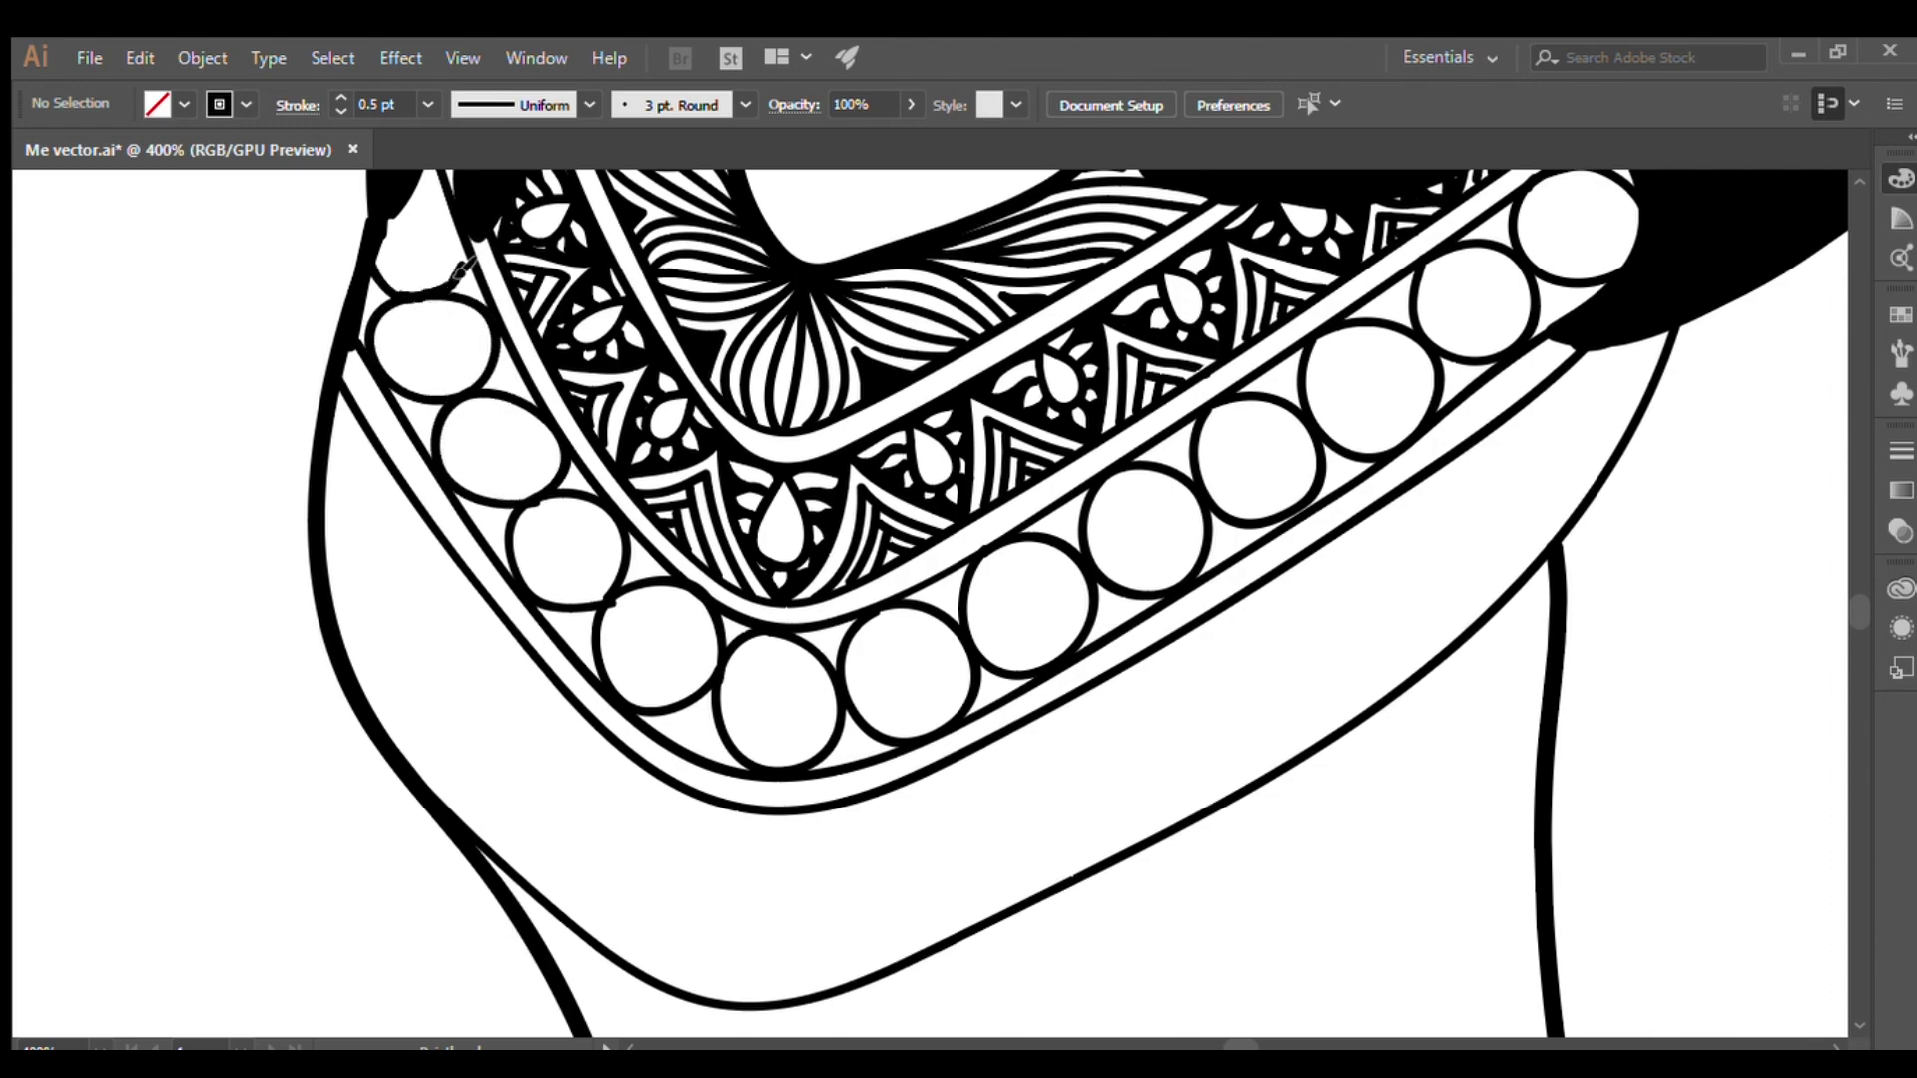
Fill the middle circle with curved, wavy strokes
key(ctrl+0)
scroll(749, 377, up, 5)
mouse_move(621, 354)
mouse_down()
mouse_move(687, 471)
mouse_move(829, 432)
mouse_up()
drag(639, 459, 709, 739)
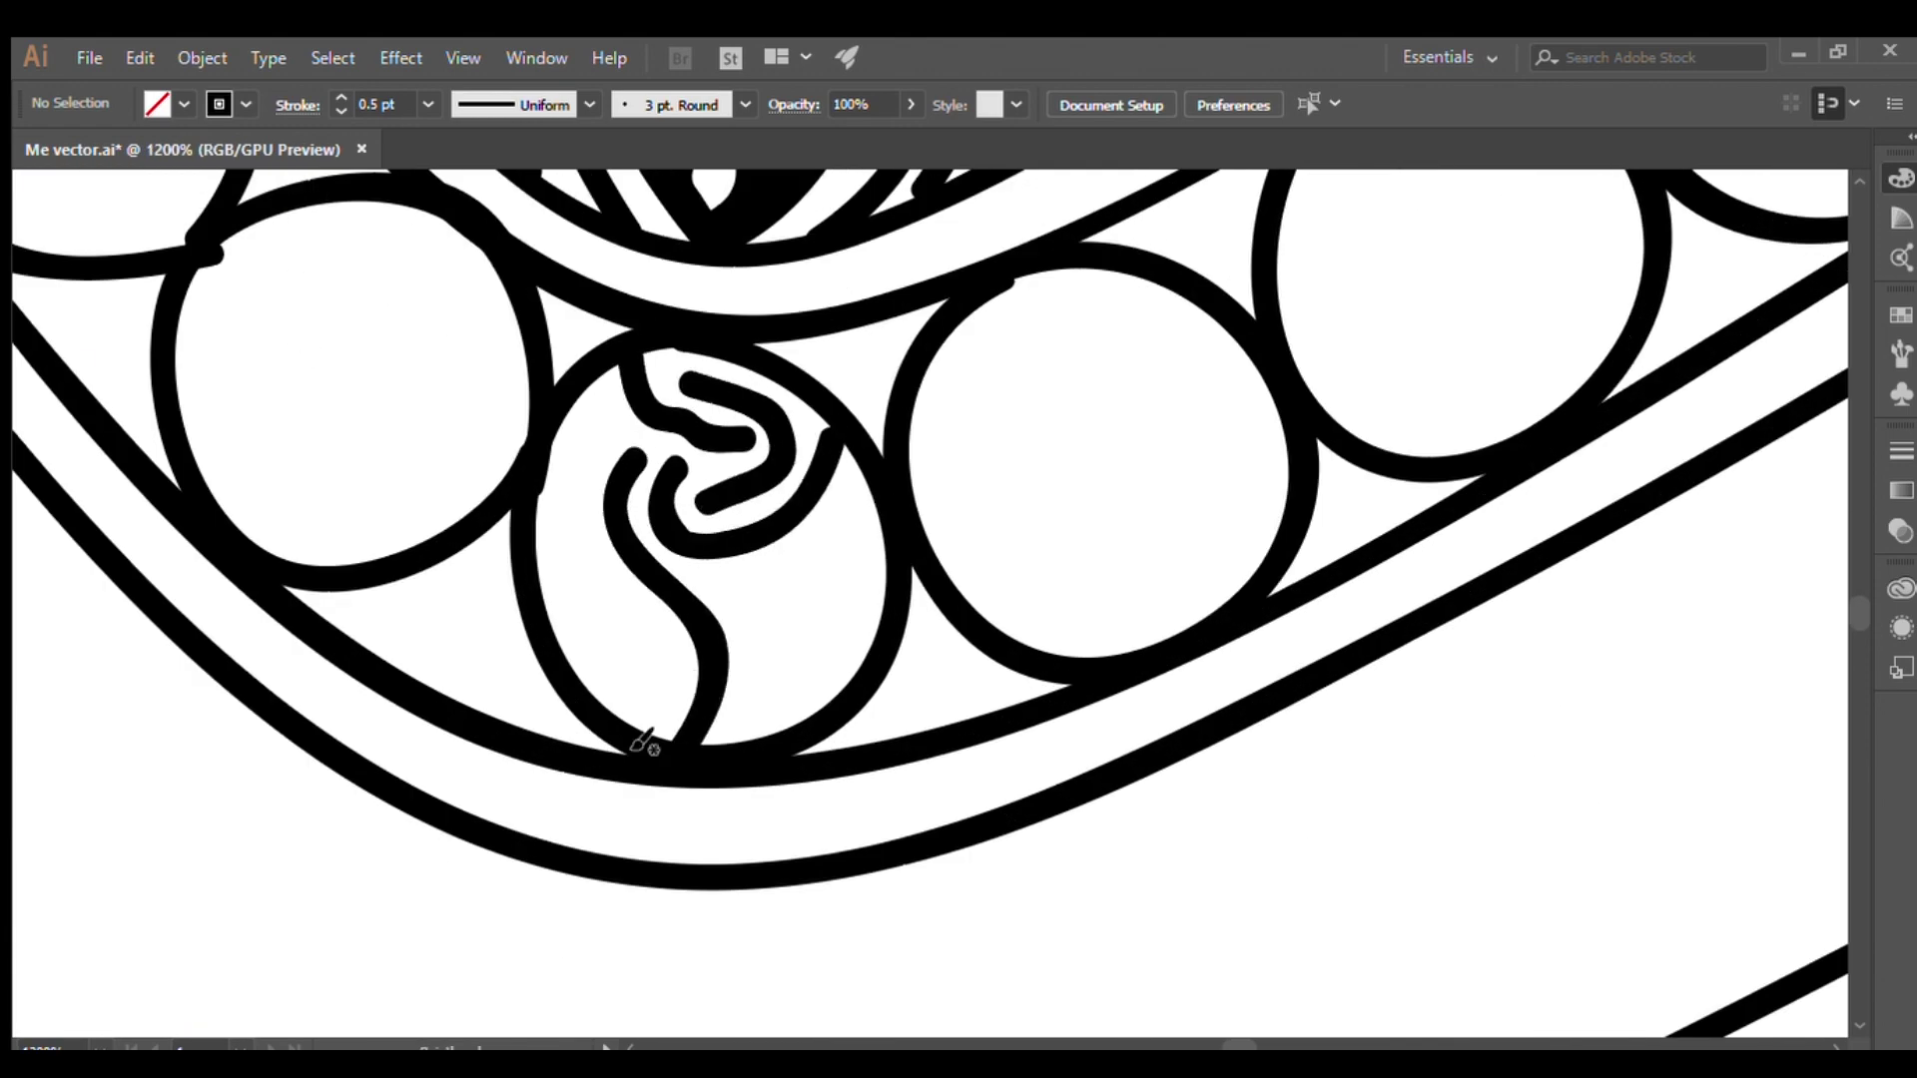
Fill the middle collar circle with wavy Paintbrush strokes
drag(564, 509, 649, 744)
drag(591, 554, 591, 384)
drag(849, 454, 754, 739)
drag(804, 585, 819, 714)
key(ctrl+0)
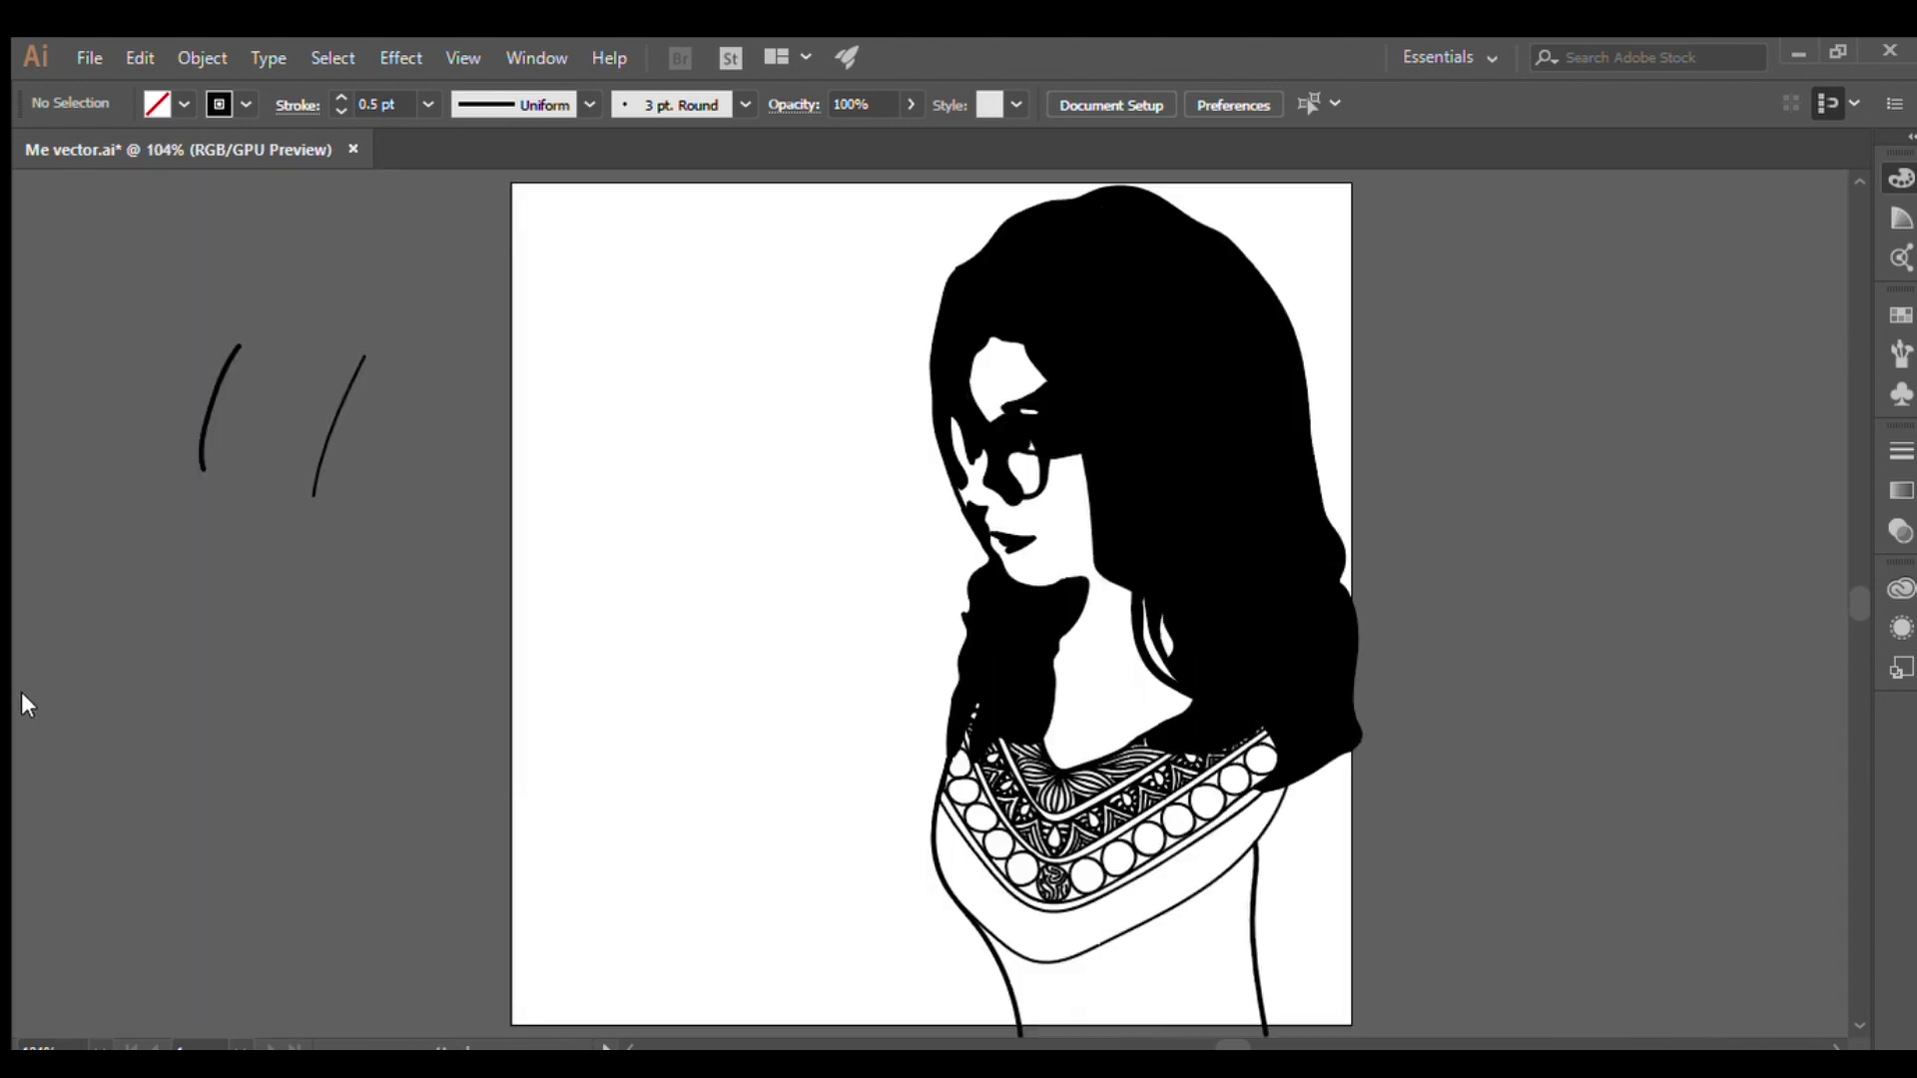
scroll(919, 599, up, 5)
scroll(916, 595, up, 2)
Draw wavy strokes inside the lower neighbouring circle
drag(647, 659, 689, 747)
mouse_move(696, 669)
mouse_down()
mouse_move(726, 709)
mouse_move(699, 834)
mouse_up()
mouse_move(751, 595)
mouse_down()
mouse_move(718, 829)
mouse_move(799, 734)
mouse_up()
drag(659, 614, 619, 829)
Fill the next row of circles along the band with curving strokes
mouse_move(903, 454)
mouse_down()
mouse_move(869, 689)
mouse_move(895, 591)
mouse_up()
drag(844, 489, 859, 669)
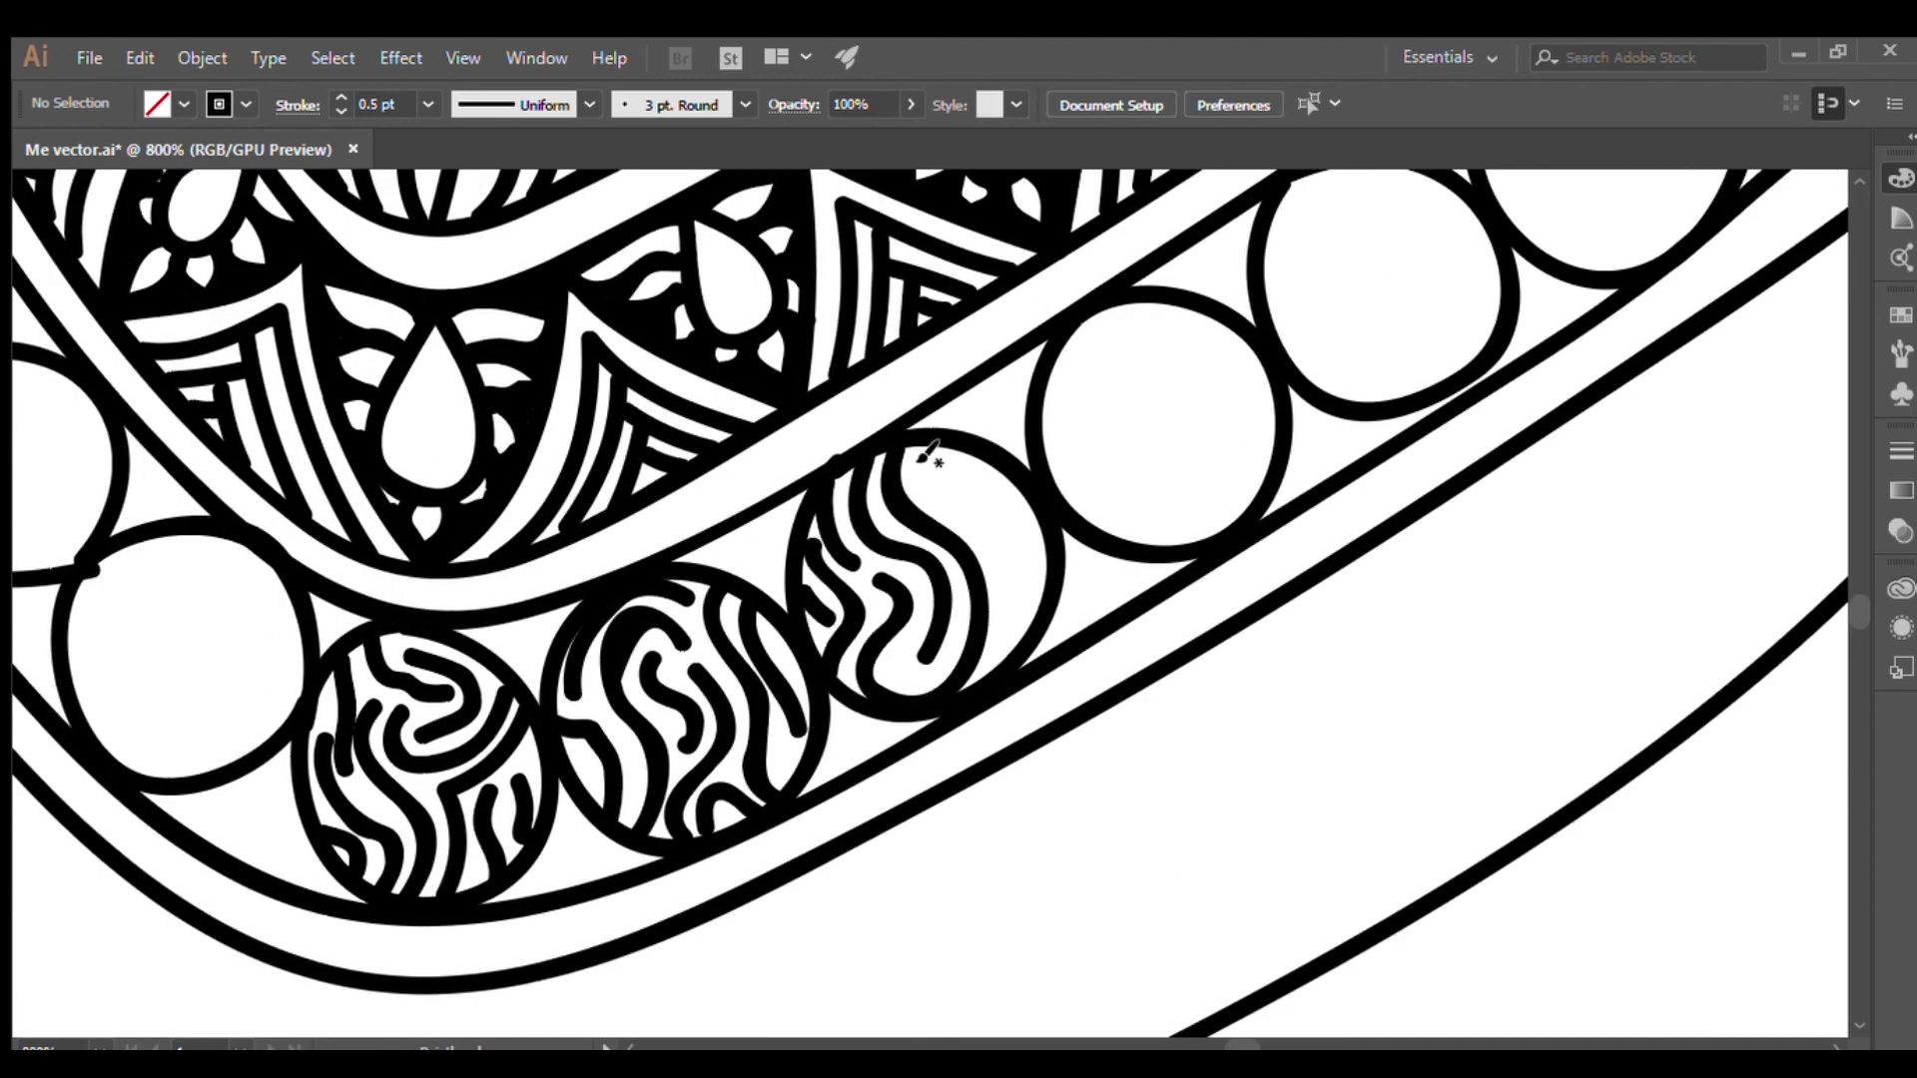
drag(924, 444, 998, 574)
drag(1029, 529, 999, 659)
drag(1058, 345, 1128, 499)
drag(1128, 400, 1188, 539)
drag(1198, 380, 1218, 539)
Add wavy strokes to the circles on the right end of the band
drag(1113, 299, 1263, 454)
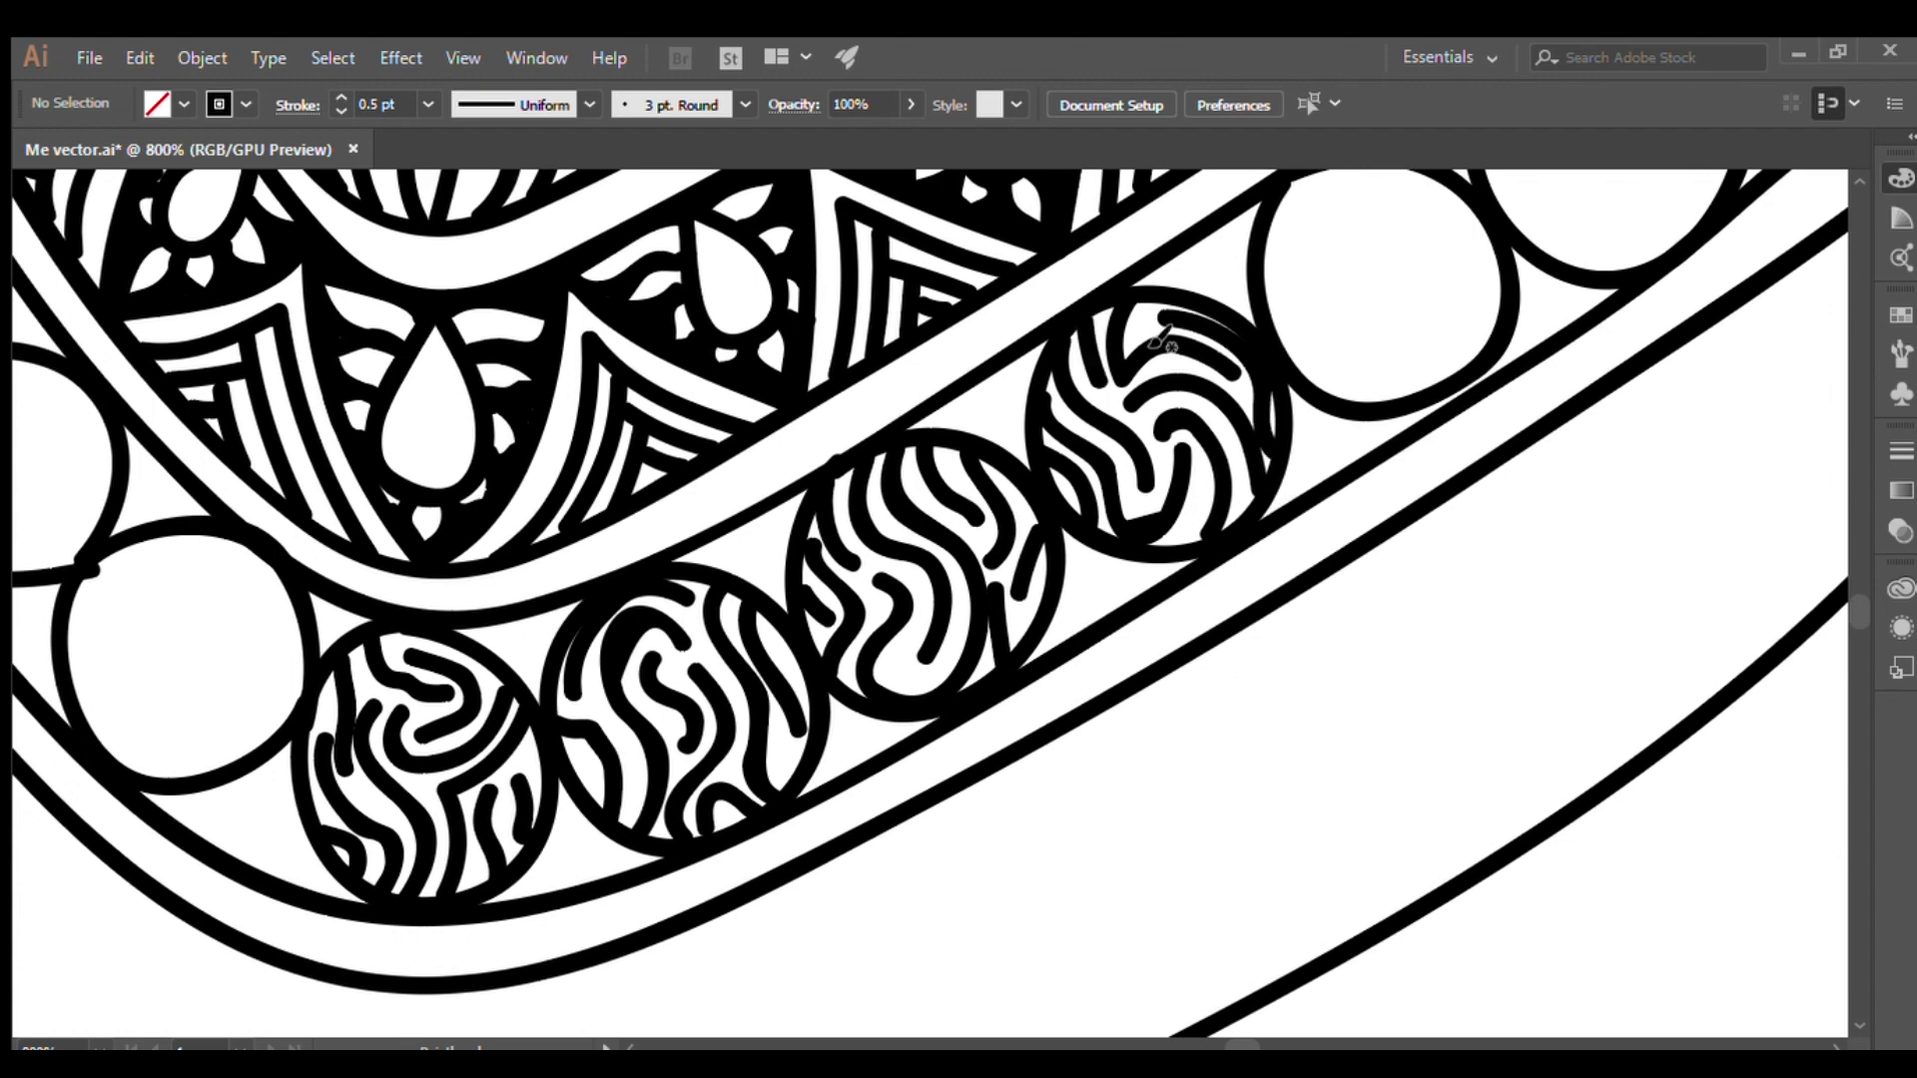
drag(1289, 229, 1433, 314)
drag(1298, 300, 1478, 379)
drag(1463, 260, 1498, 339)
drag(1268, 320, 1388, 394)
drag(1255, 306, 536, 561)
Fill the remaining empty circles and the top circle with wavy strokes
drag(599, 449, 699, 540)
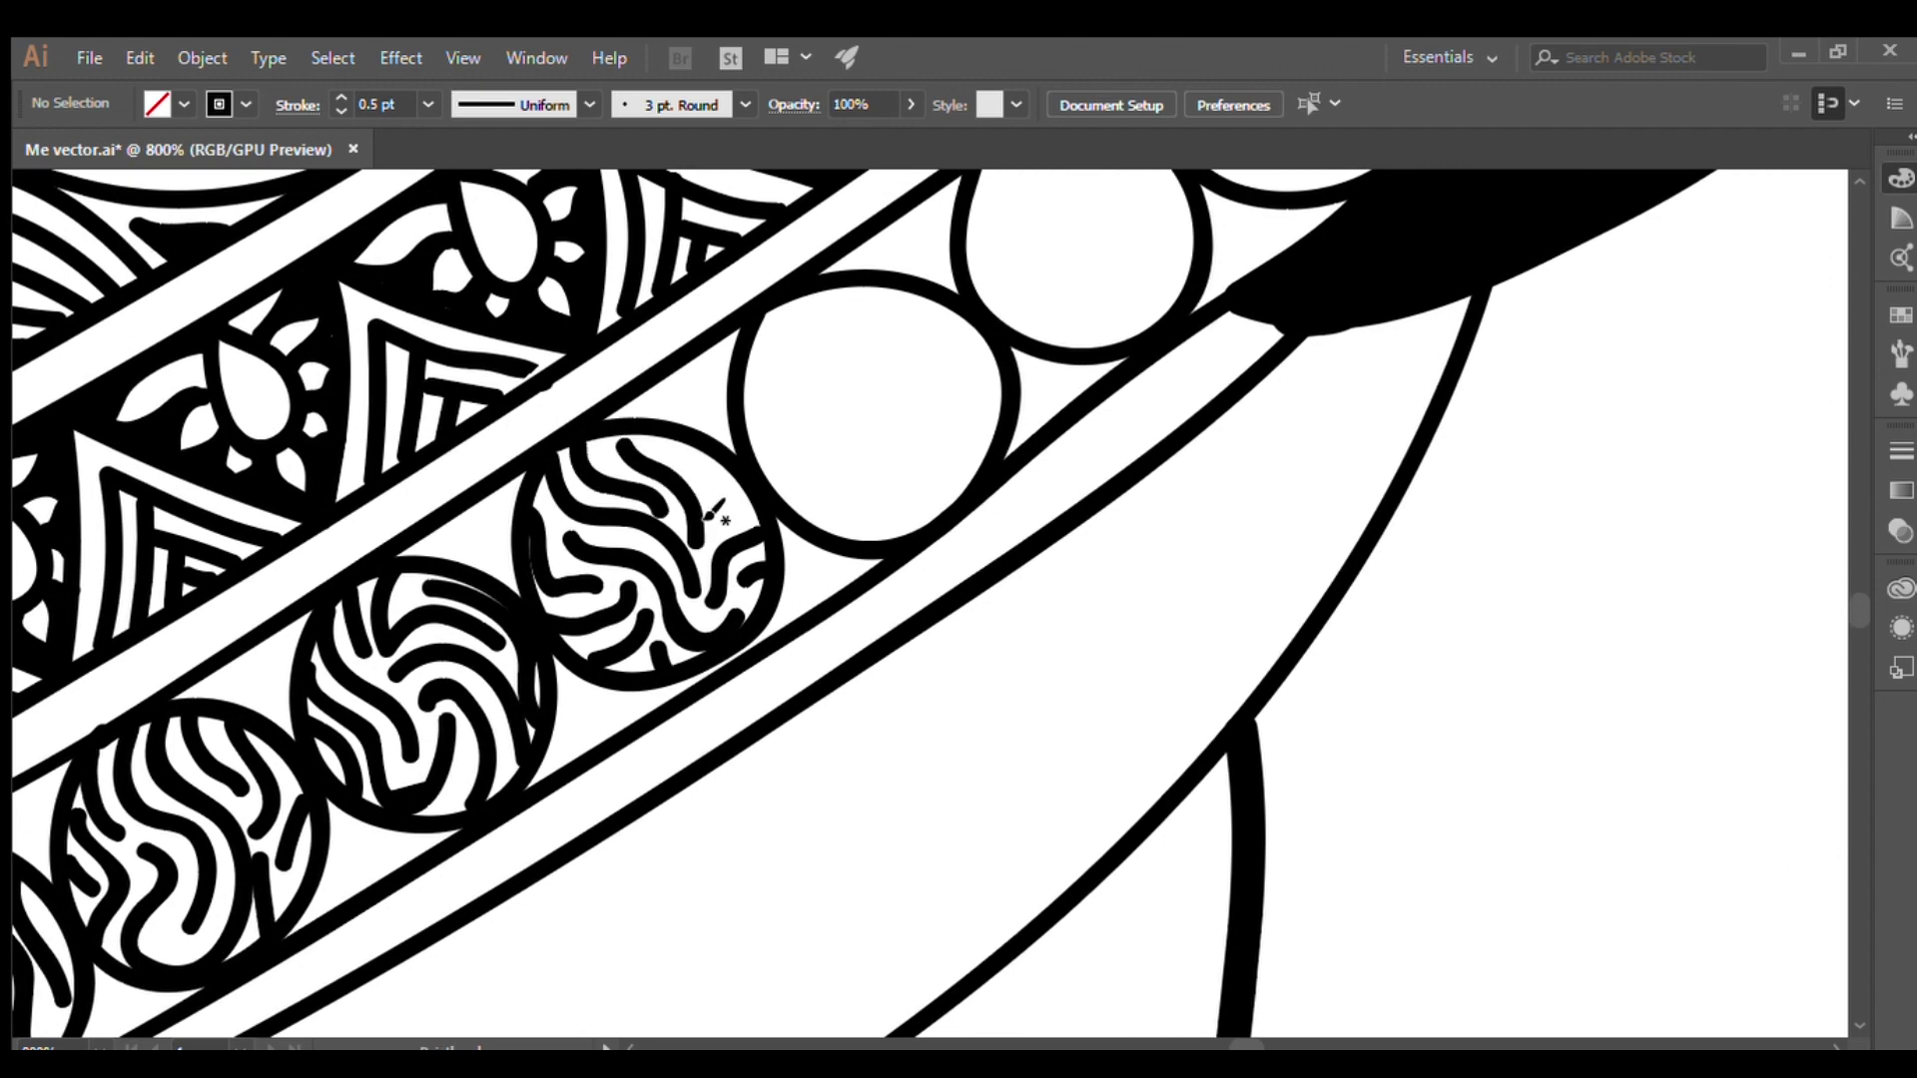
drag(669, 439, 739, 524)
drag(903, 290, 858, 469)
drag(819, 299, 983, 365)
mouse_move(994, 390)
mouse_down()
mouse_move(854, 494)
mouse_move(804, 454)
mouse_move(759, 315)
mouse_up()
mouse_move(999, 189)
mouse_down()
mouse_move(1008, 290)
mouse_move(619, 619)
mouse_up()
drag(629, 519, 659, 739)
drag(699, 549, 729, 679)
mouse_move(759, 394)
mouse_down()
mouse_move(773, 455)
mouse_move(888, 469)
mouse_move(739, 559)
mouse_move(938, 539)
mouse_up()
Fill four more empty circles near the neckline centre with wavy strokes
key(ctrl+0)
ctrl+click(905, 599)
drag(734, 560, 789, 619)
mouse_move(759, 530)
mouse_down()
mouse_move(829, 559)
mouse_move(829, 669)
mouse_up()
drag(699, 619, 843, 699)
drag(599, 399, 689, 459)
drag(572, 454, 689, 459)
mouse_move(529, 299)
mouse_down()
mouse_move(619, 329)
mouse_move(599, 370)
mouse_up()
Fill the last lower and upper circles with maze-like strokes
scroll(527, 504, up, 2)
mouse_move(519, 507)
mouse_down()
mouse_move(629, 499)
mouse_move(559, 574)
mouse_move(599, 579)
mouse_up()
drag(499, 339, 570, 370)
drag(549, 269, 589, 394)
drag(495, 385, 577, 410)
Paint the gaps between the collar circles black with the Blob Brush
key(ctrl+0)
scroll(624, 462, up, 5)
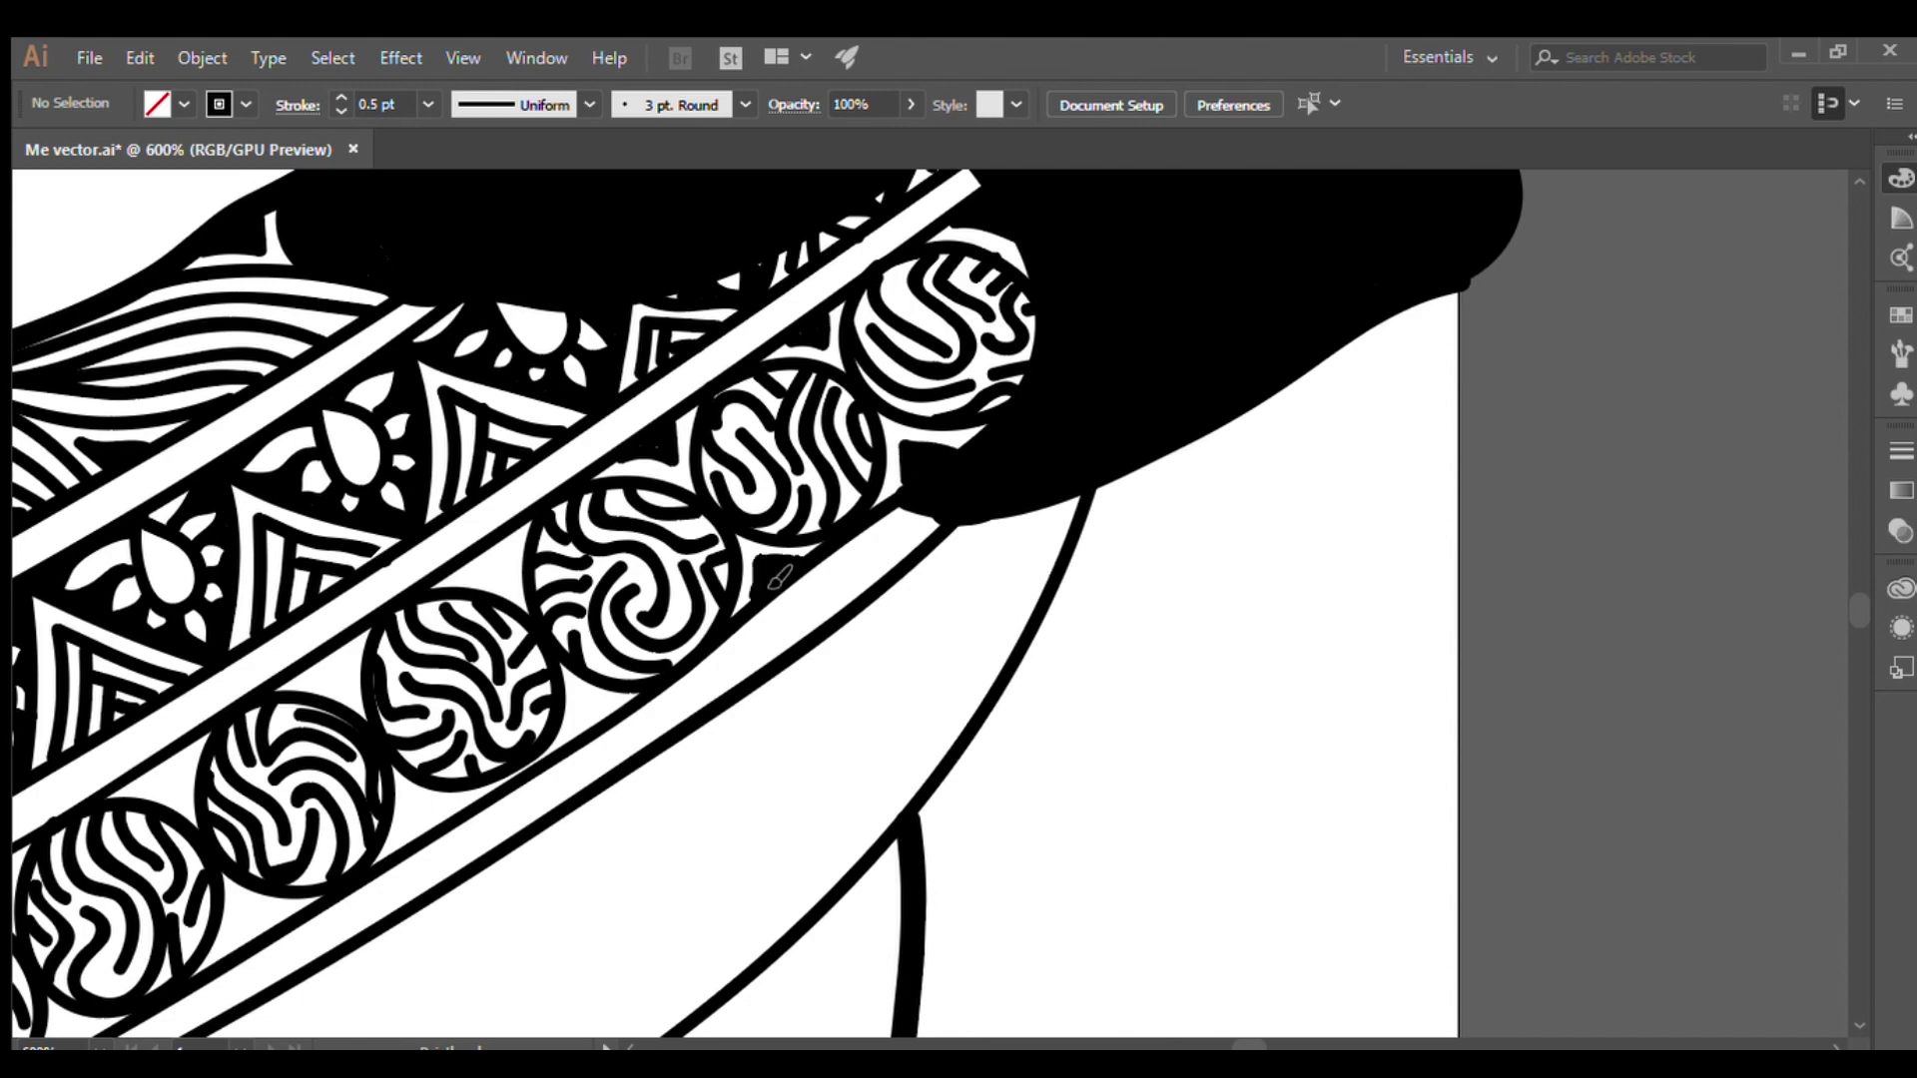
mouse_move(582, 689)
mouse_down()
mouse_move(949, 624)
mouse_move(1216, 461)
mouse_up()
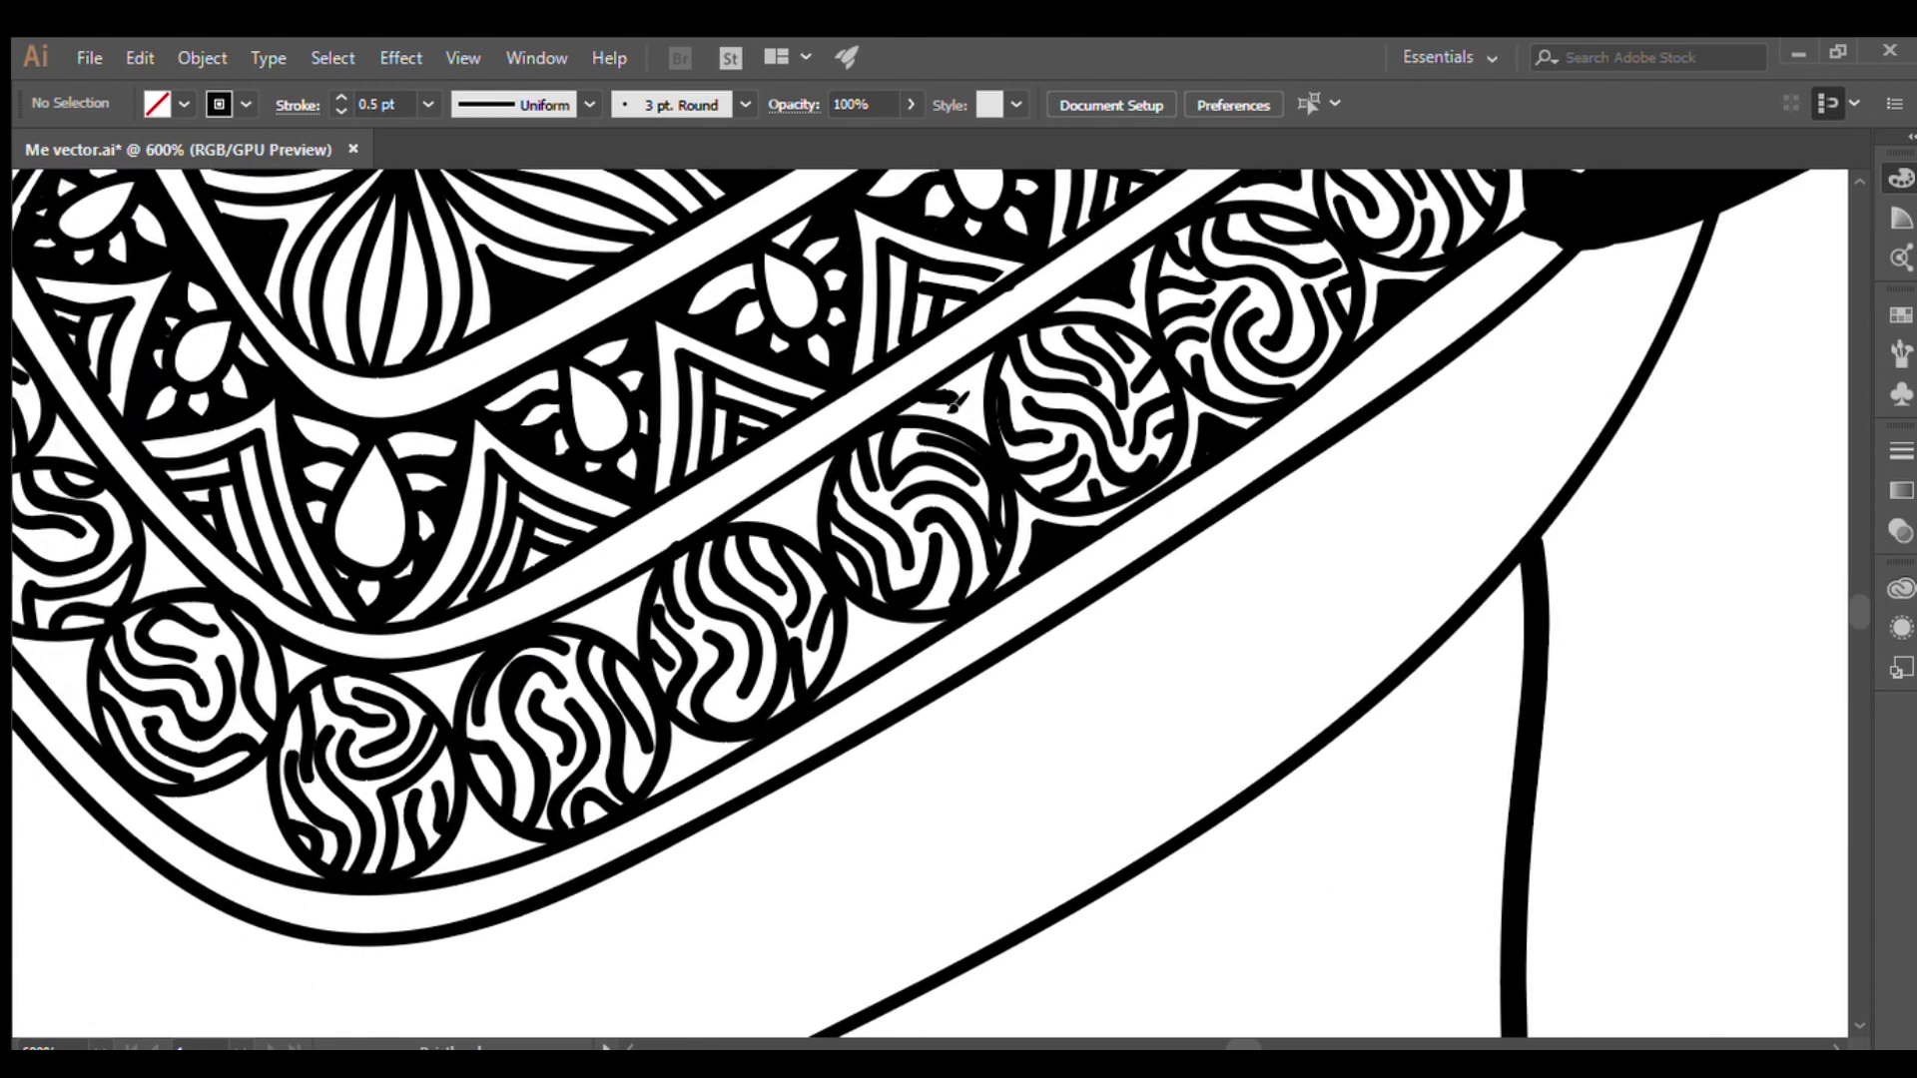
scroll(73, 376, left, 5)
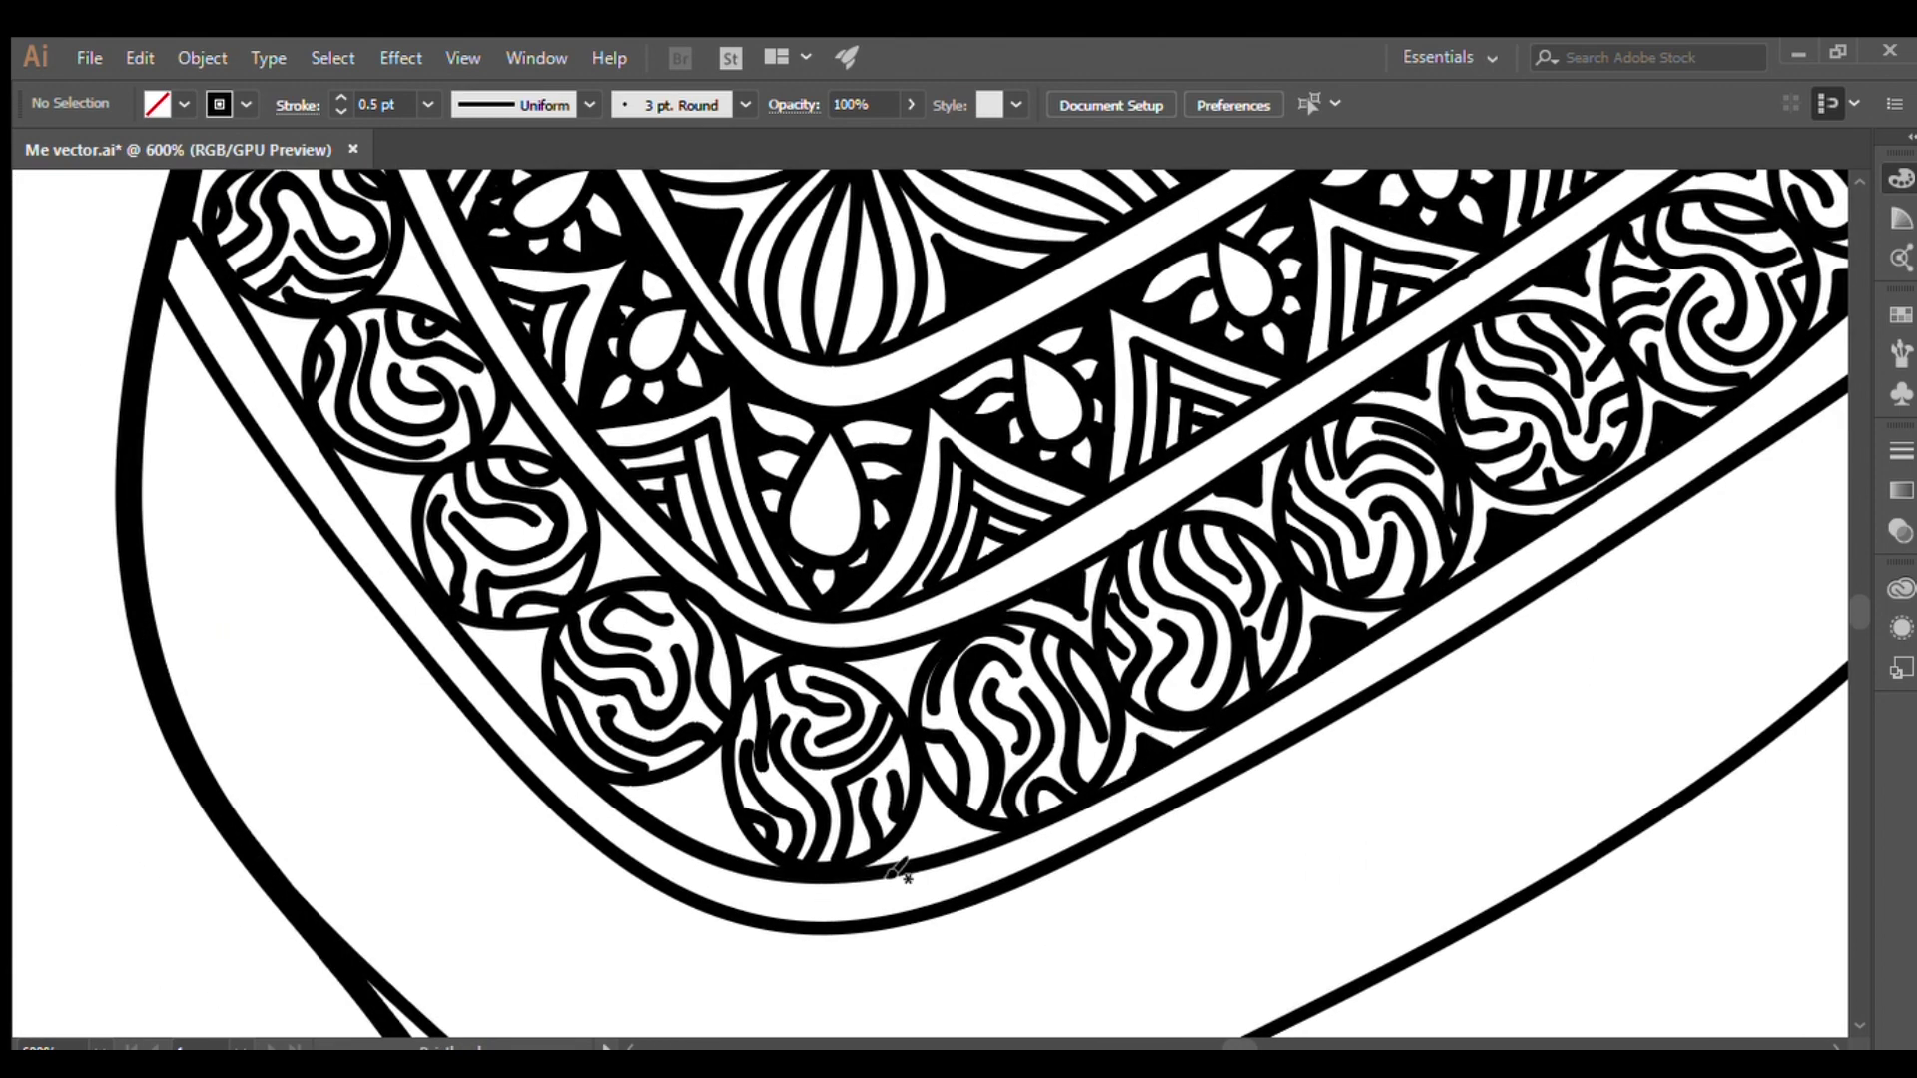
mouse_move(684, 799)
mouse_down()
mouse_move(494, 654)
mouse_move(629, 549)
mouse_move(392, 504)
mouse_up()
scroll(440, 269, up, 3)
scroll(440, 270, left, 2)
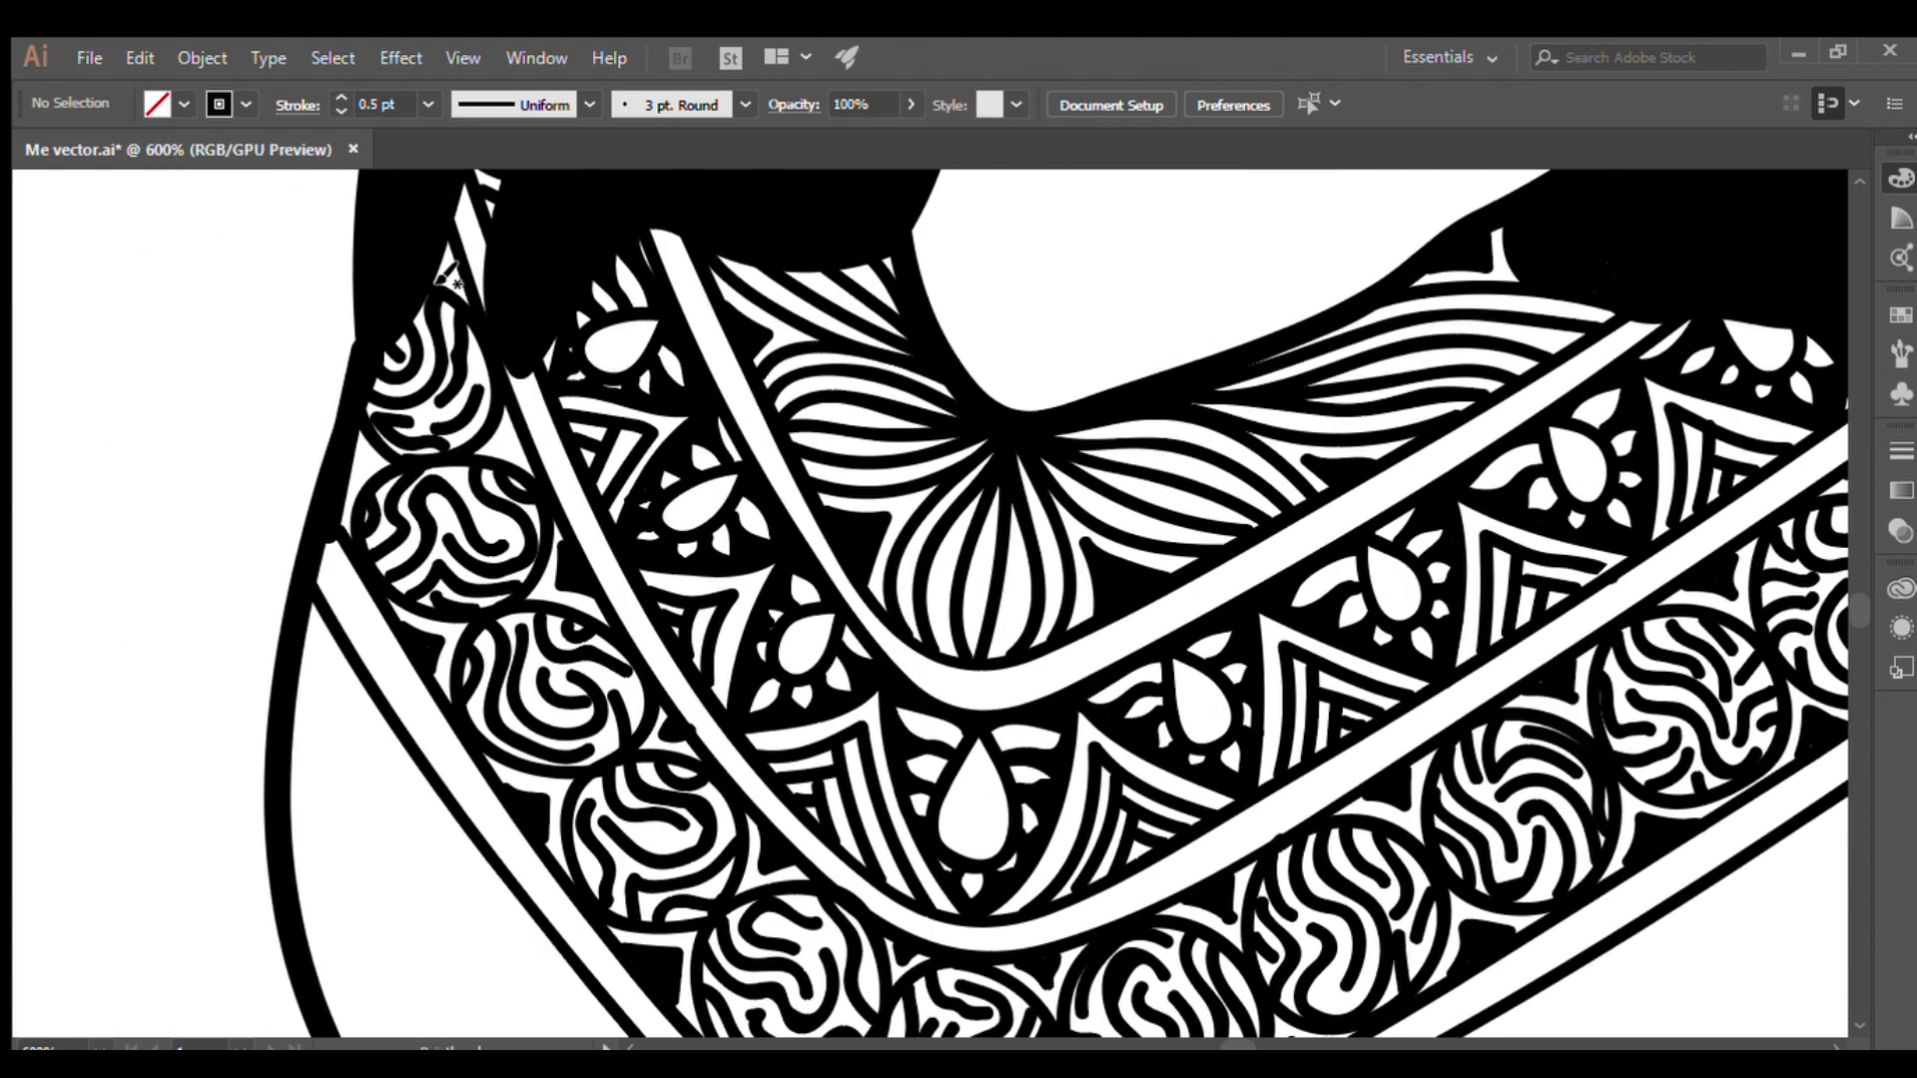
key(ctrl+0)
scroll(141, 719, up, 5)
scroll(440, 557, up, 2)
Draw a zigzag line across the lower neckline band to form triangles
scroll(440, 556, up, 2)
mouse_move(242, 425)
mouse_down()
mouse_move(293, 598)
mouse_move(454, 769)
mouse_move(703, 883)
mouse_move(1016, 580)
mouse_move(1398, 340)
mouse_move(1538, 215)
mouse_up()
scroll(1538, 214, left, 2)
scroll(1088, 634, down, 3)
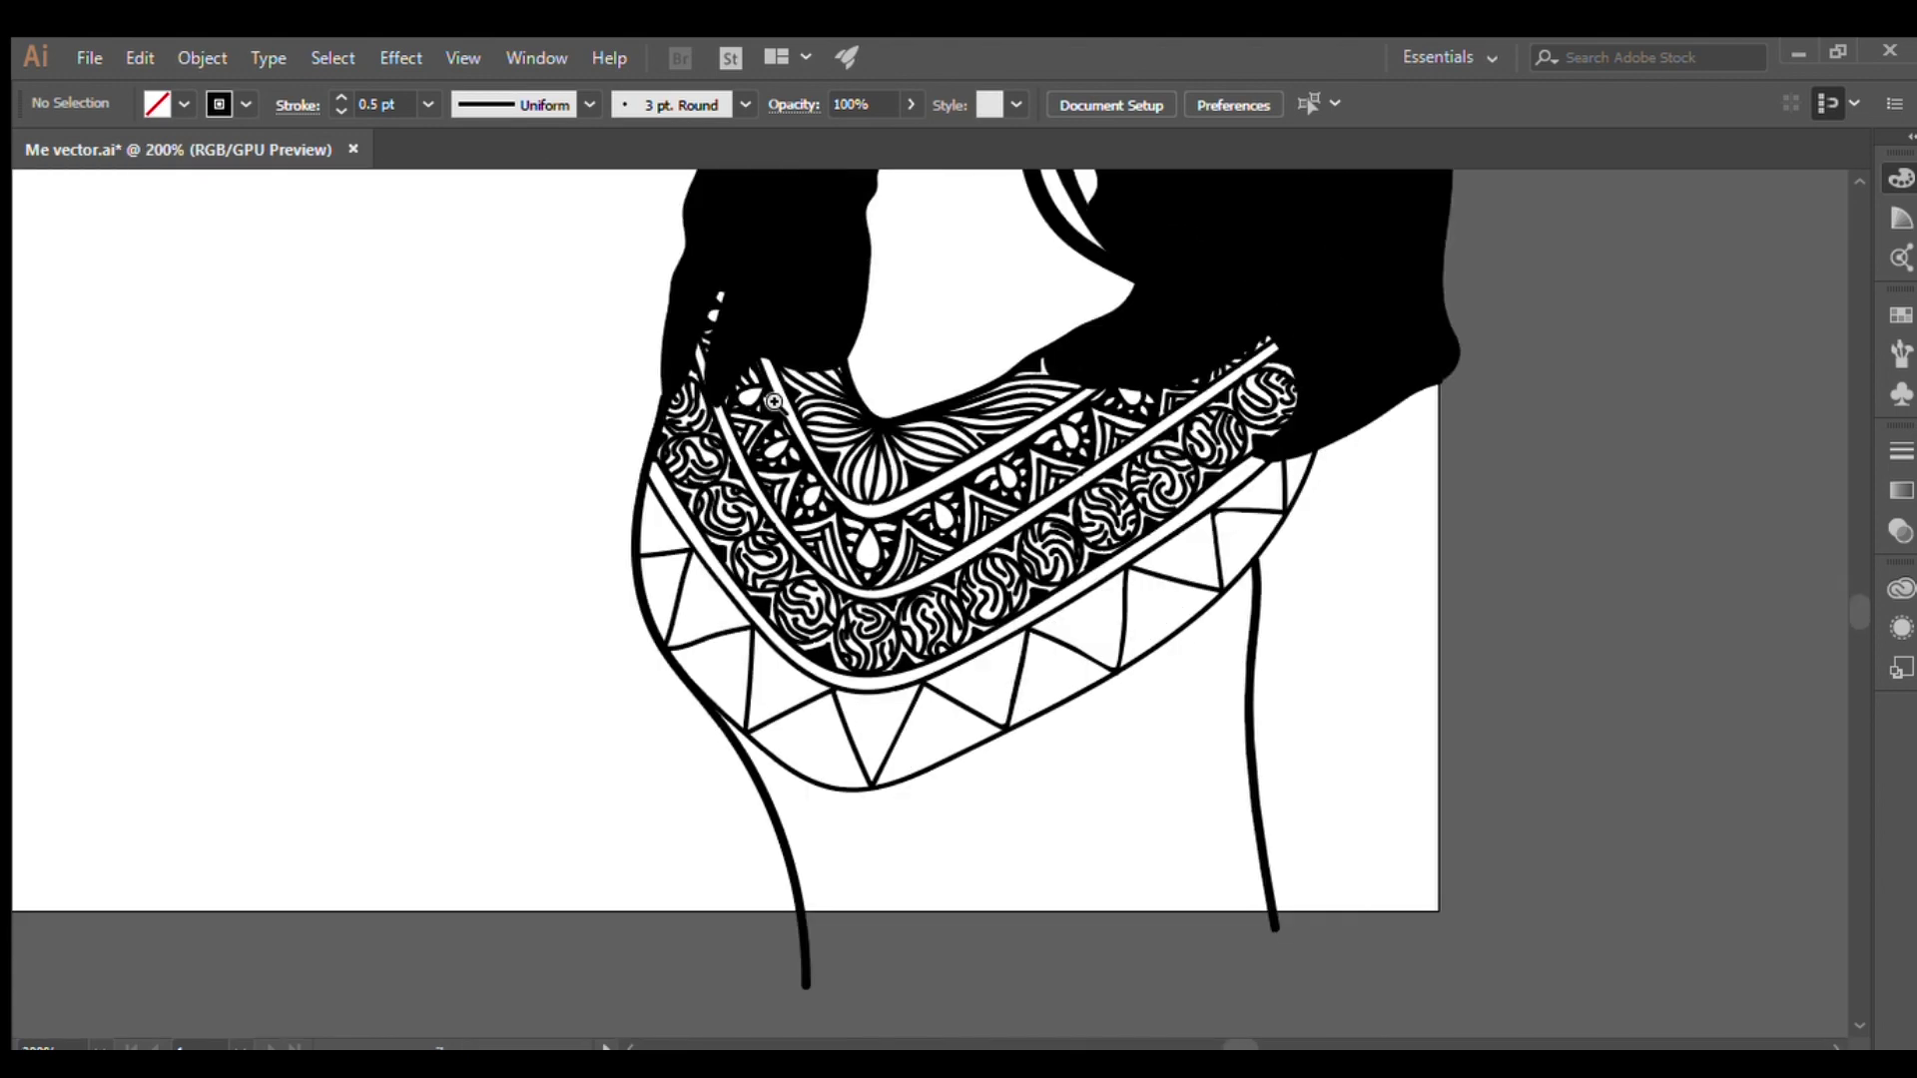
scroll(1088, 634, up, 5)
Decorate the first triangles with a loop and fan-shaped petals
mouse_move(751, 631)
mouse_down()
mouse_move(714, 839)
mouse_move(639, 649)
mouse_move(754, 684)
mouse_up()
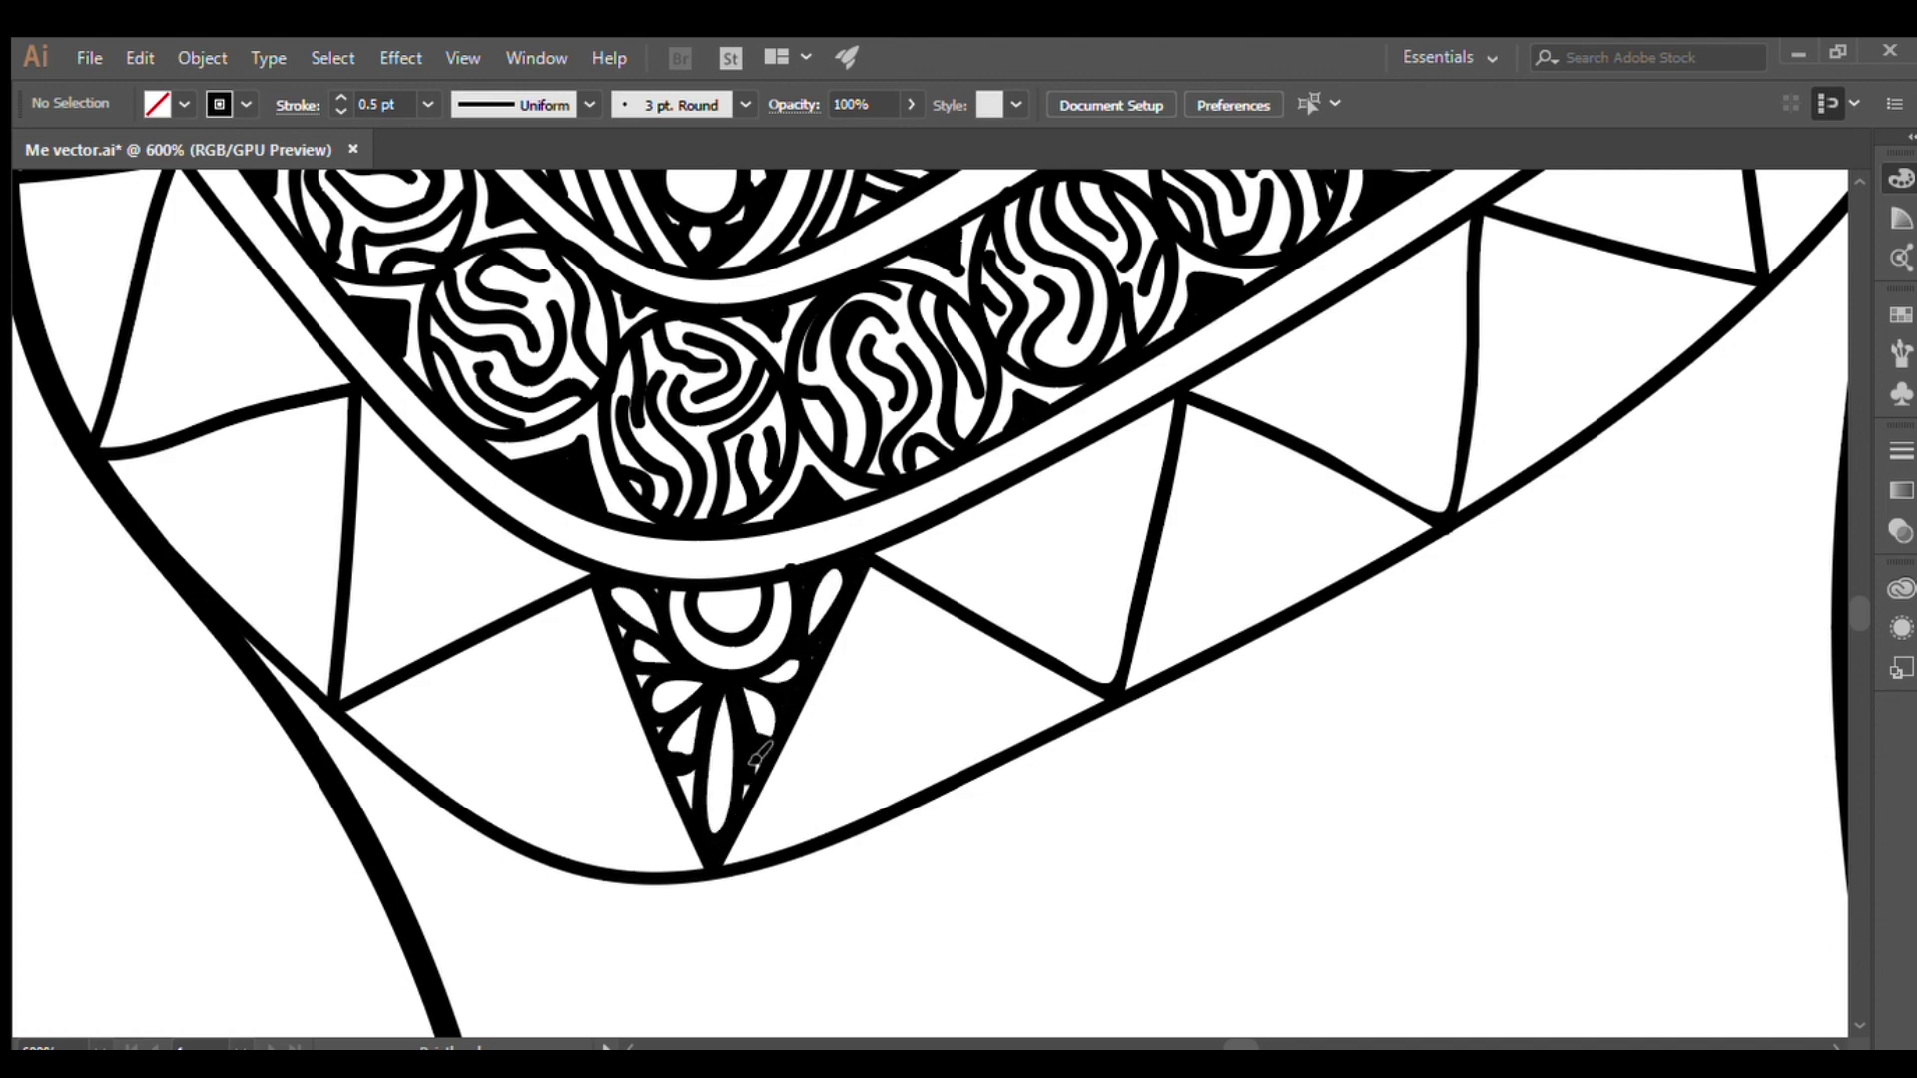
scroll(642, 687, down, 5)
scroll(726, 1034, up, 6)
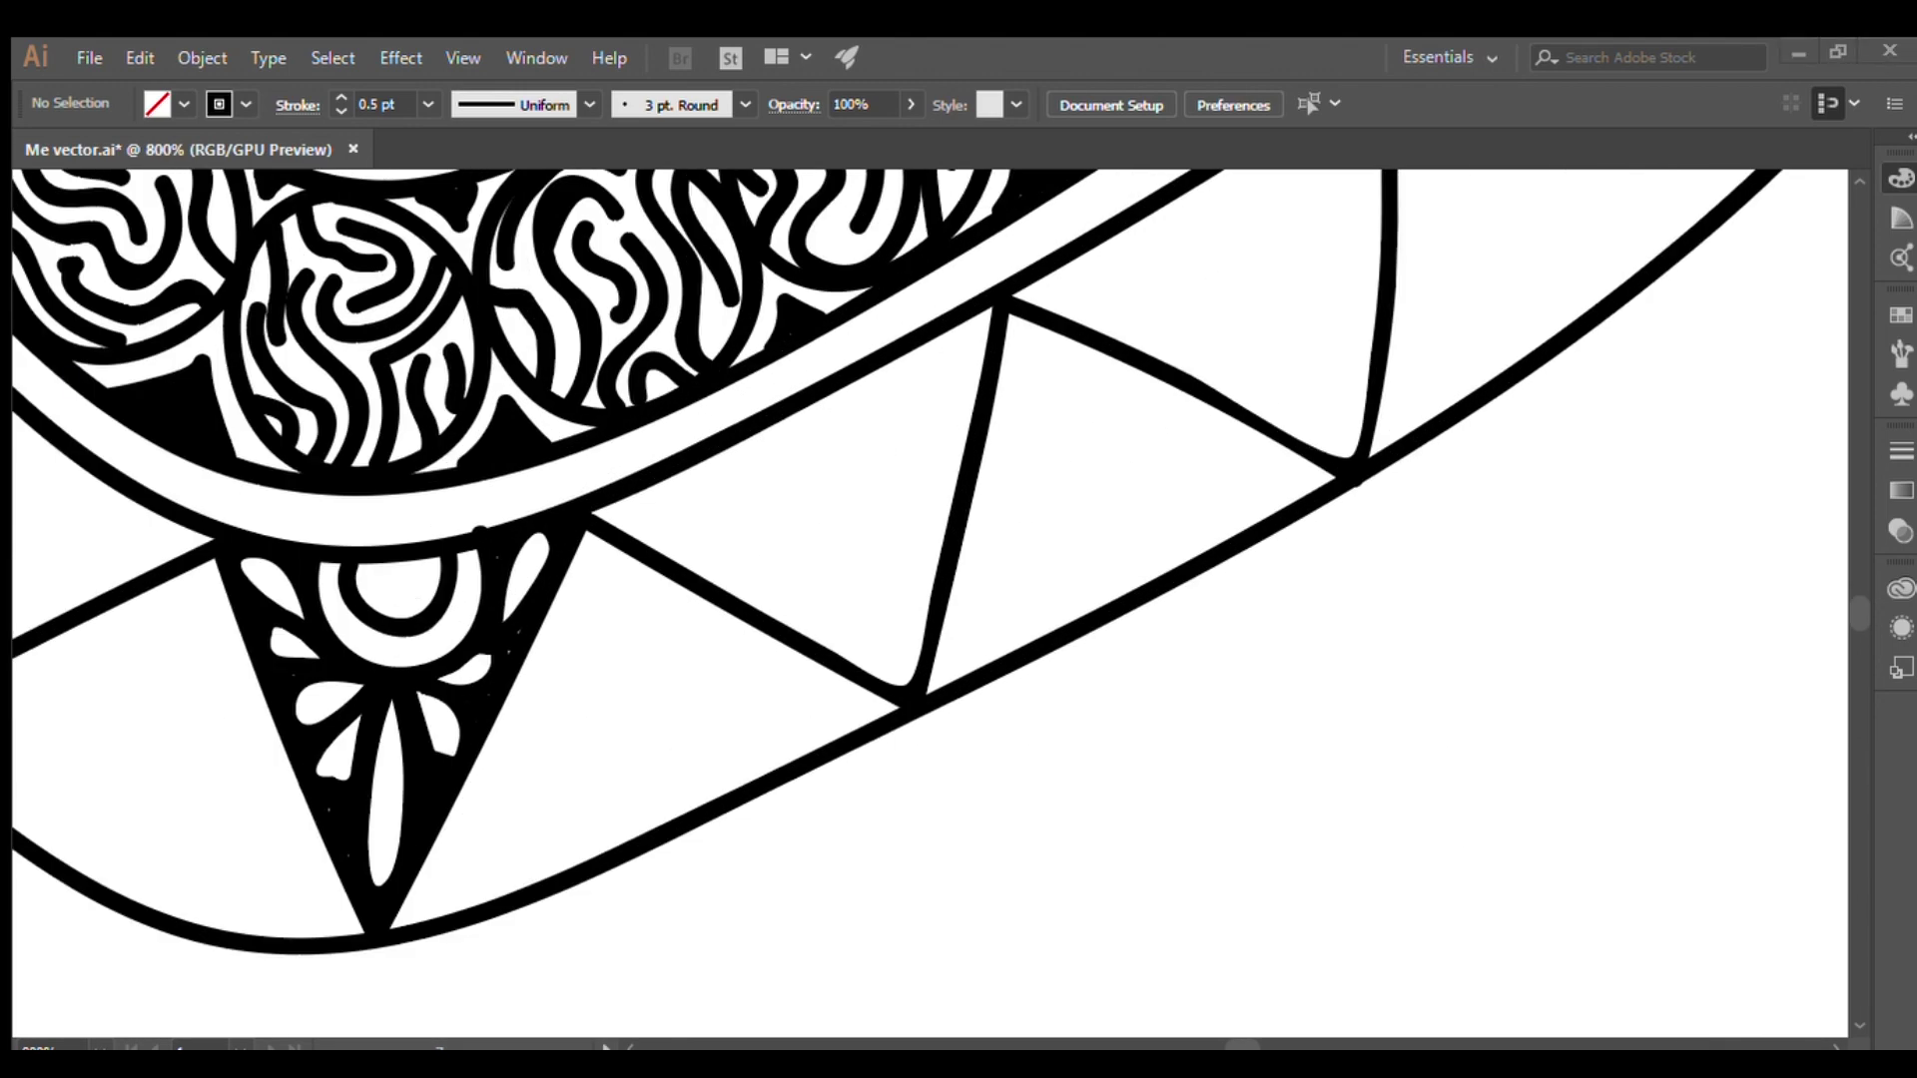
drag(768, 439, 714, 457)
drag(839, 514, 903, 659)
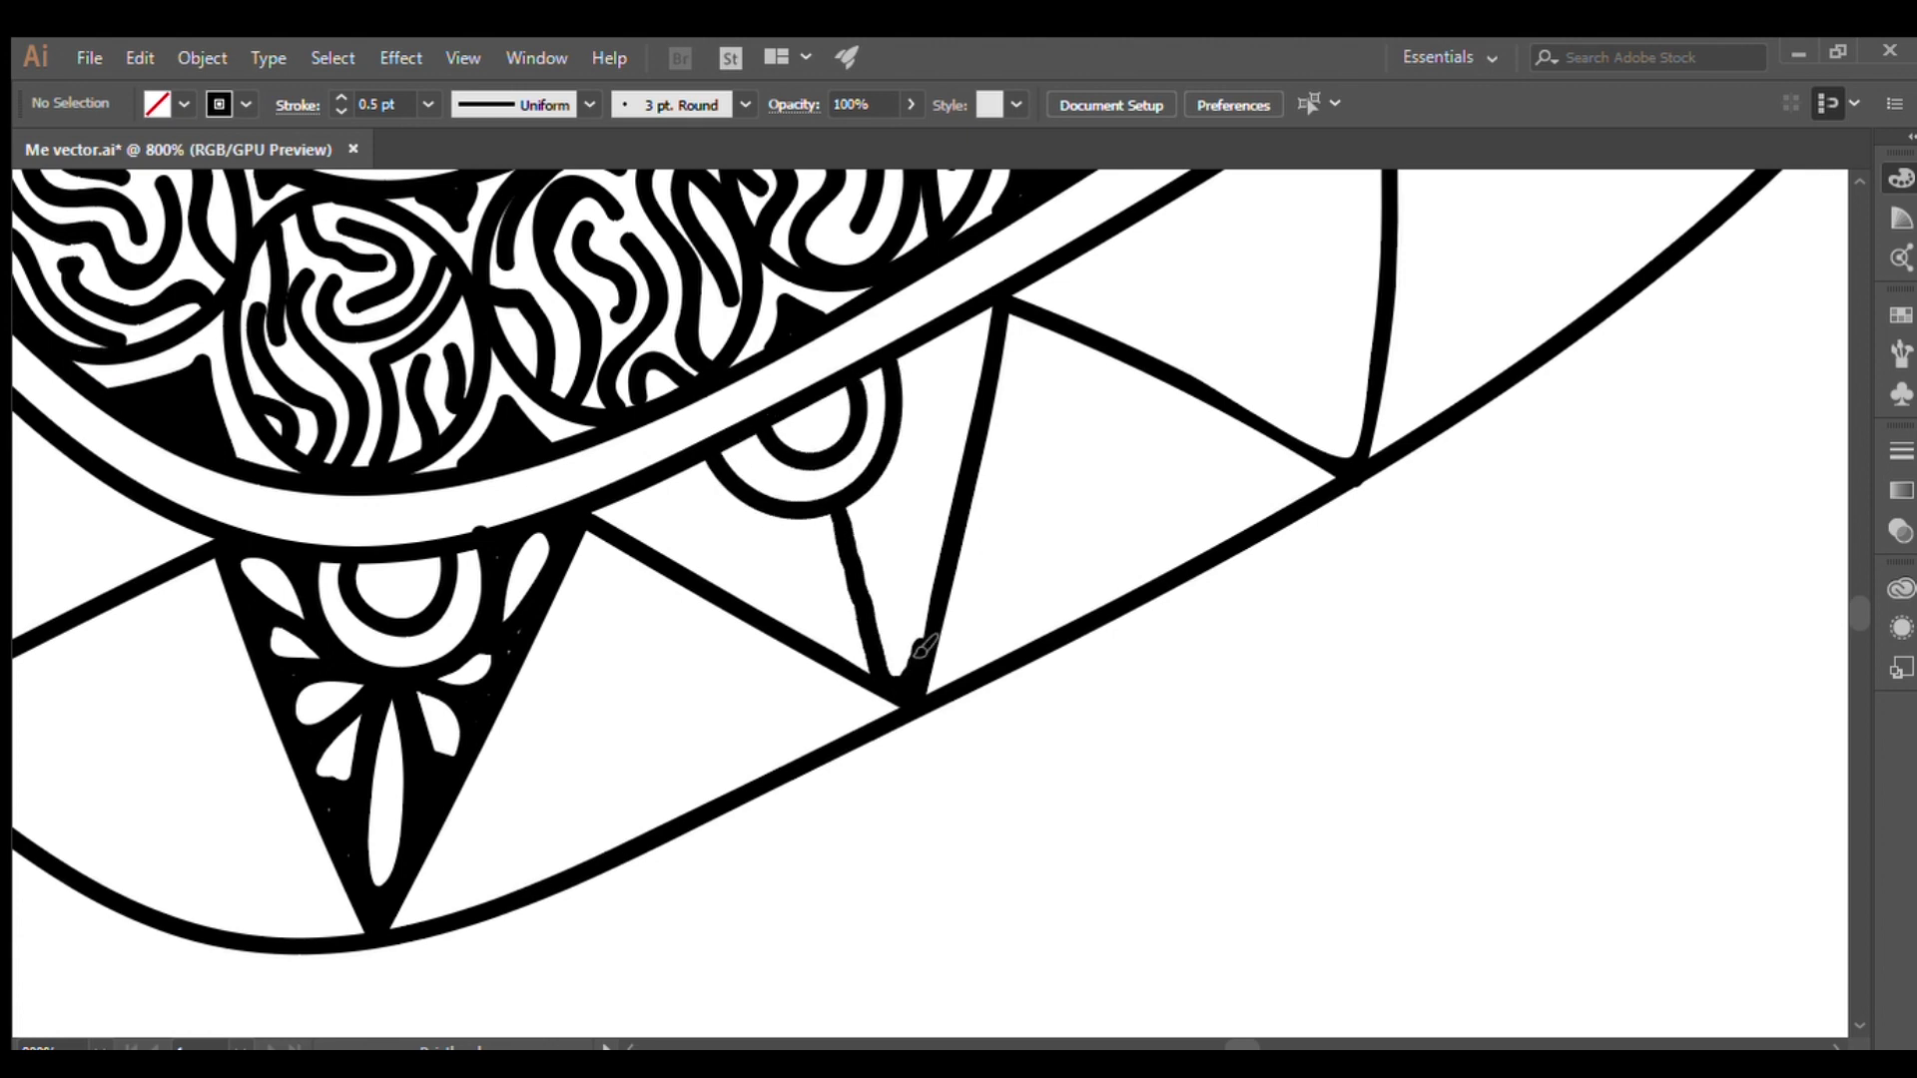
drag(829, 519, 759, 584)
drag(833, 514, 792, 556)
drag(929, 553, 907, 354)
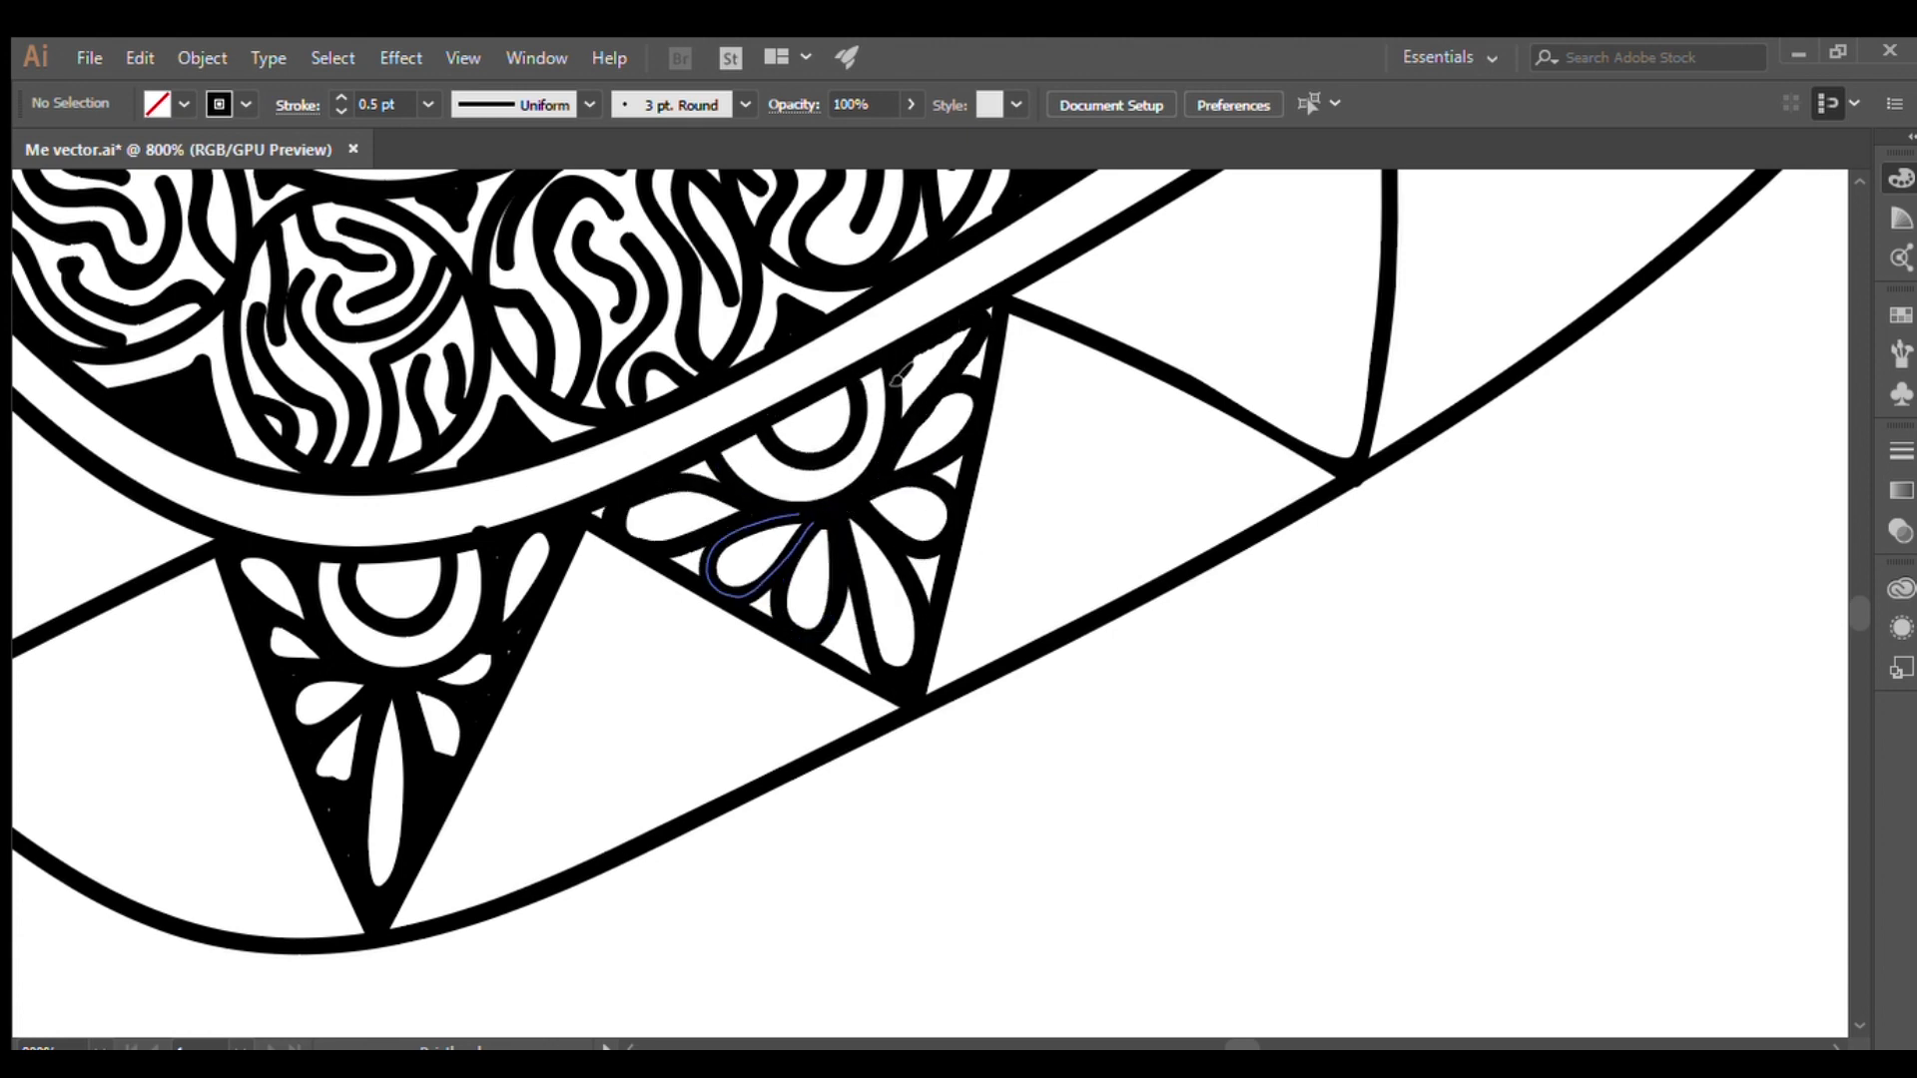
Draw arcs and black petals in the triangles near the right edge
key(ctrl+0)
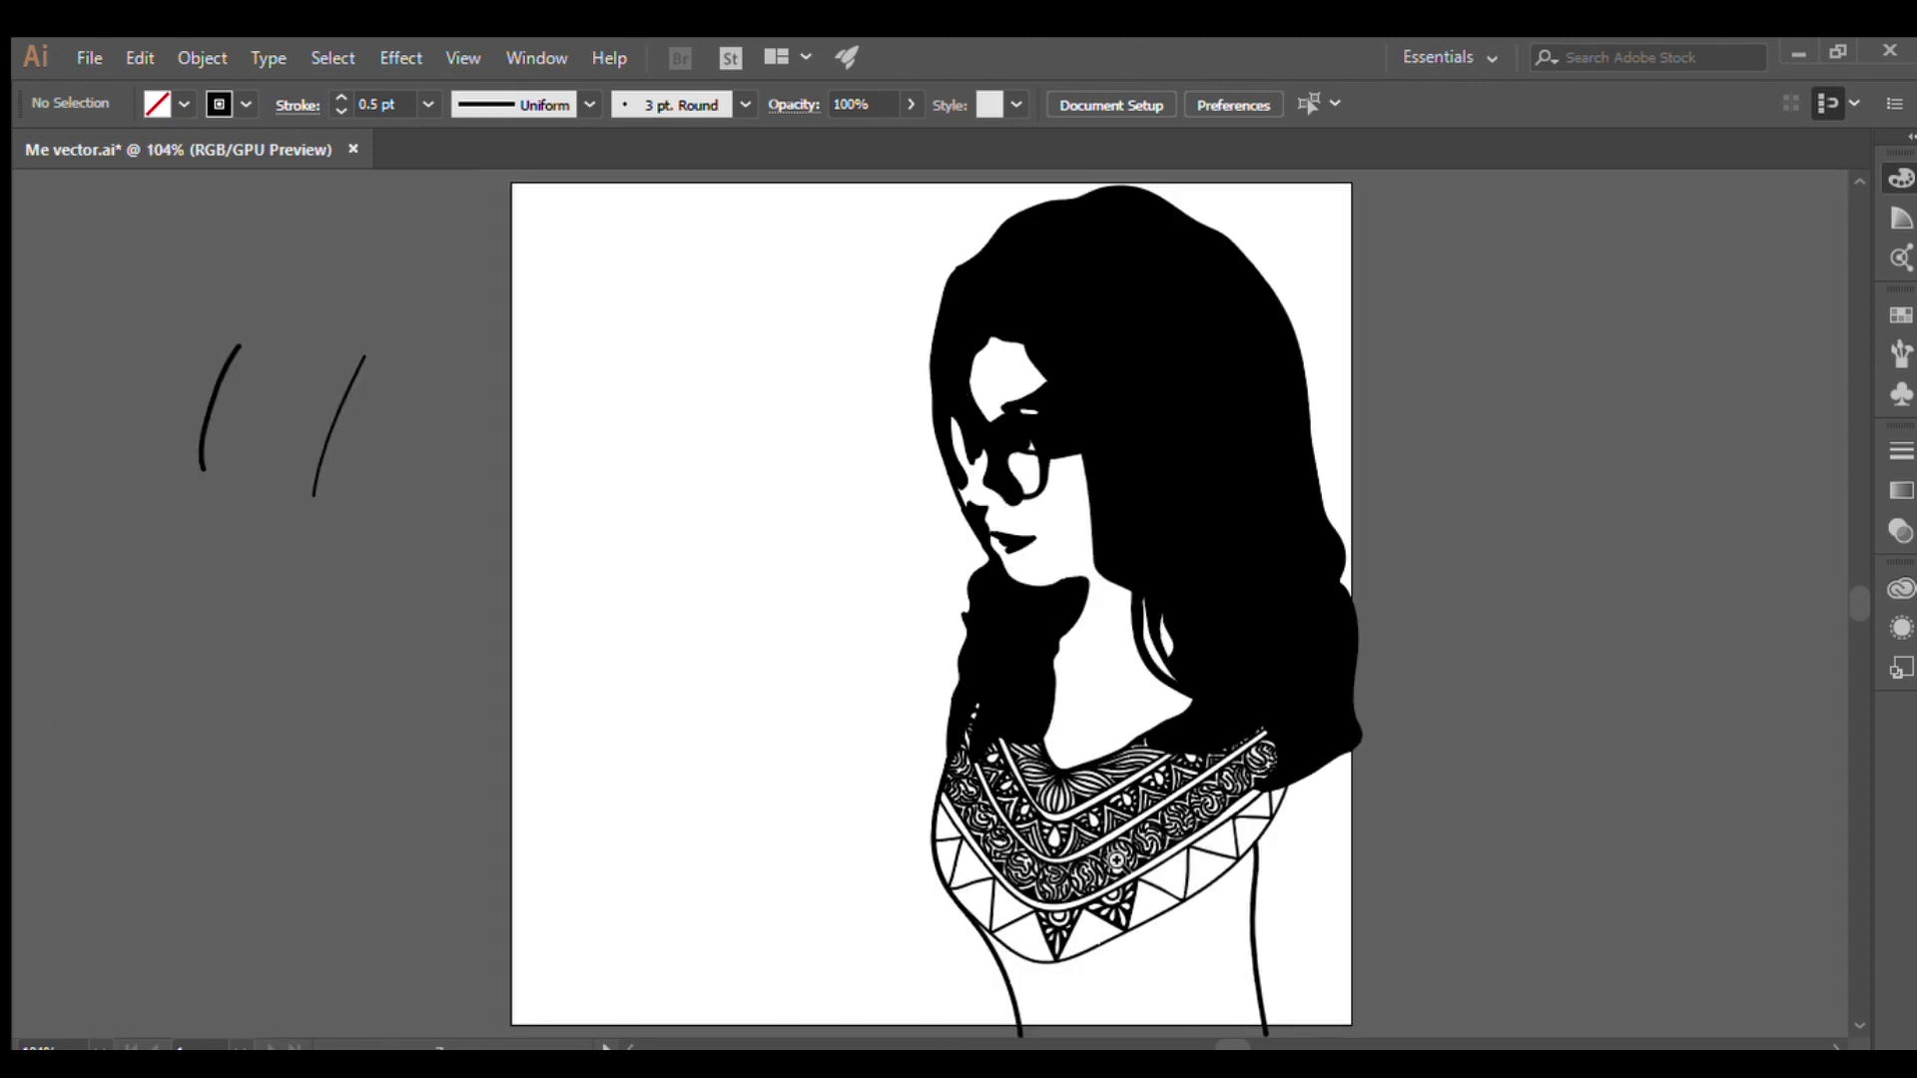
scroll(1238, 899, up, 5)
mouse_move(721, 547)
mouse_down()
mouse_move(784, 761)
mouse_move(616, 619)
mouse_up()
mouse_move(747, 707)
mouse_down()
mouse_move(794, 629)
mouse_move(821, 484)
mouse_up()
mouse_move(928, 404)
mouse_down()
mouse_move(1018, 364)
mouse_move(1081, 529)
mouse_up()
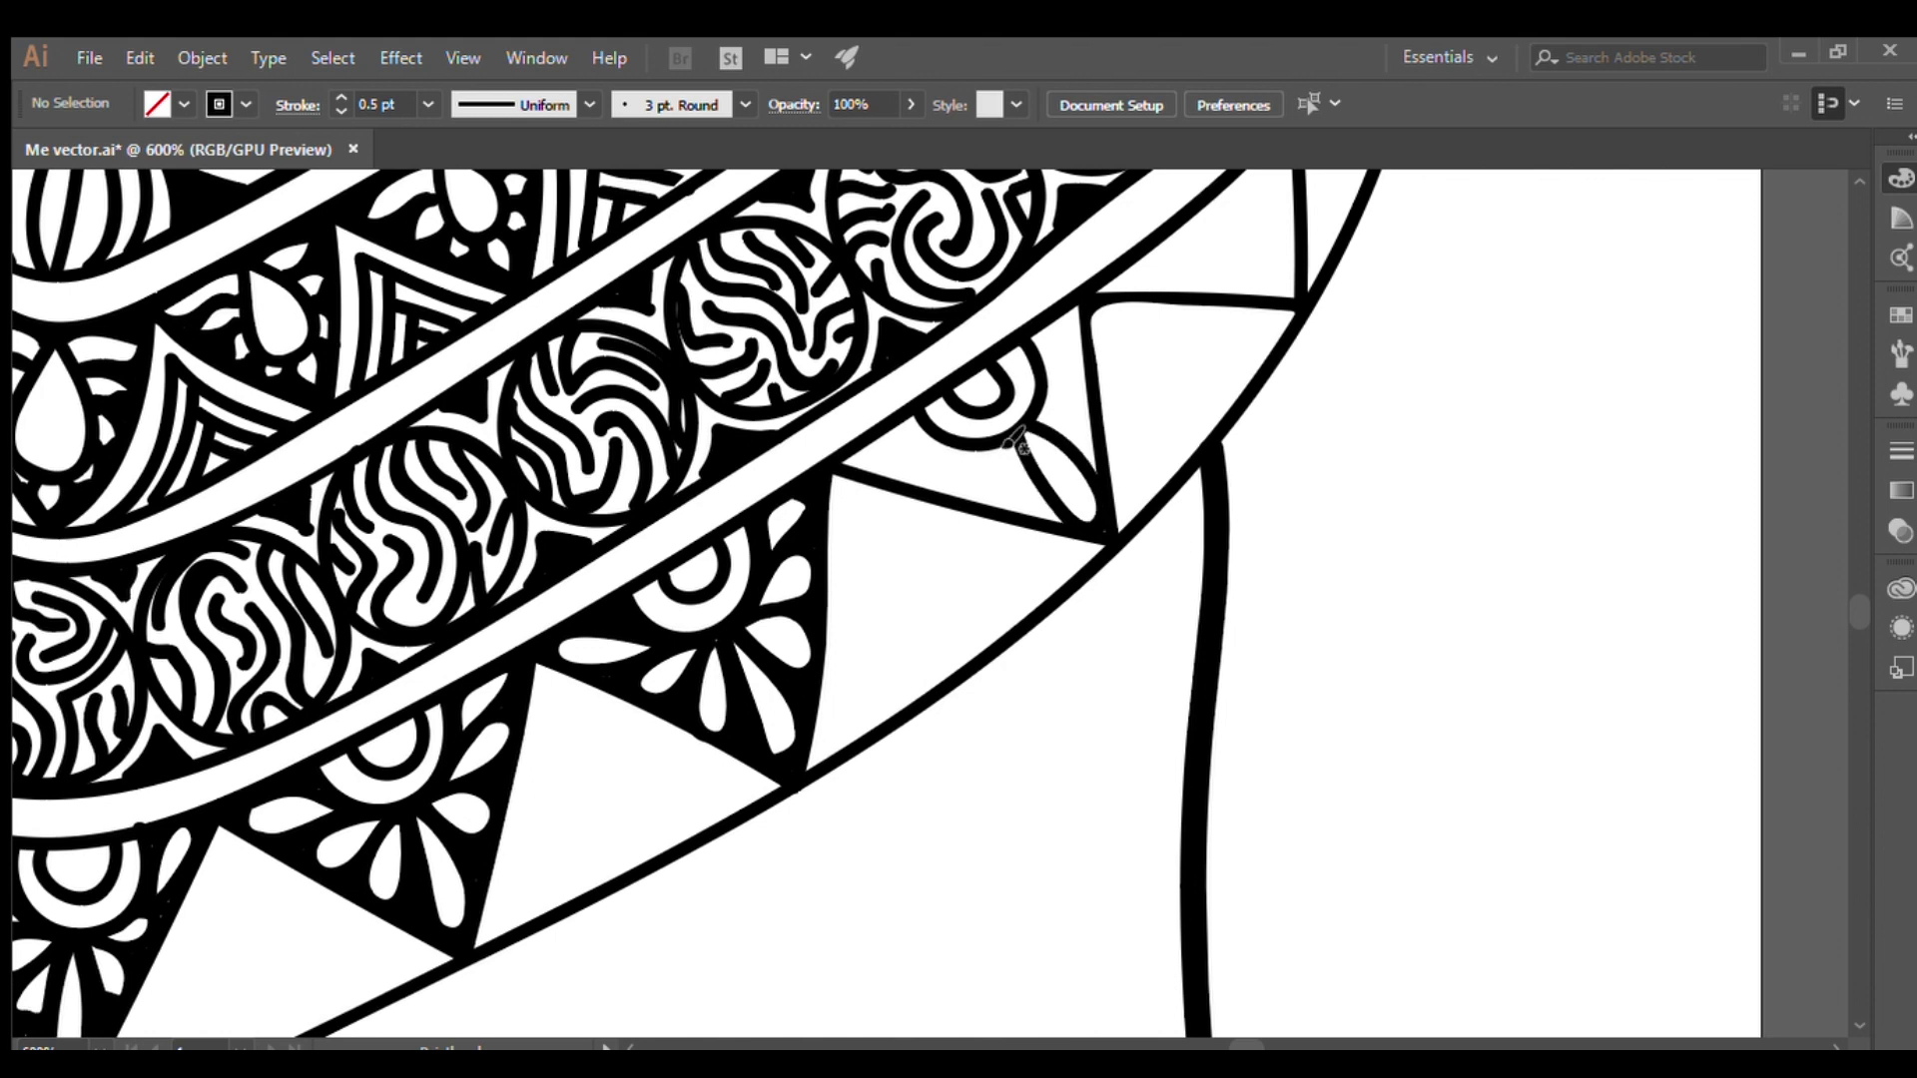
drag(1040, 429, 979, 514)
drag(959, 429, 926, 479)
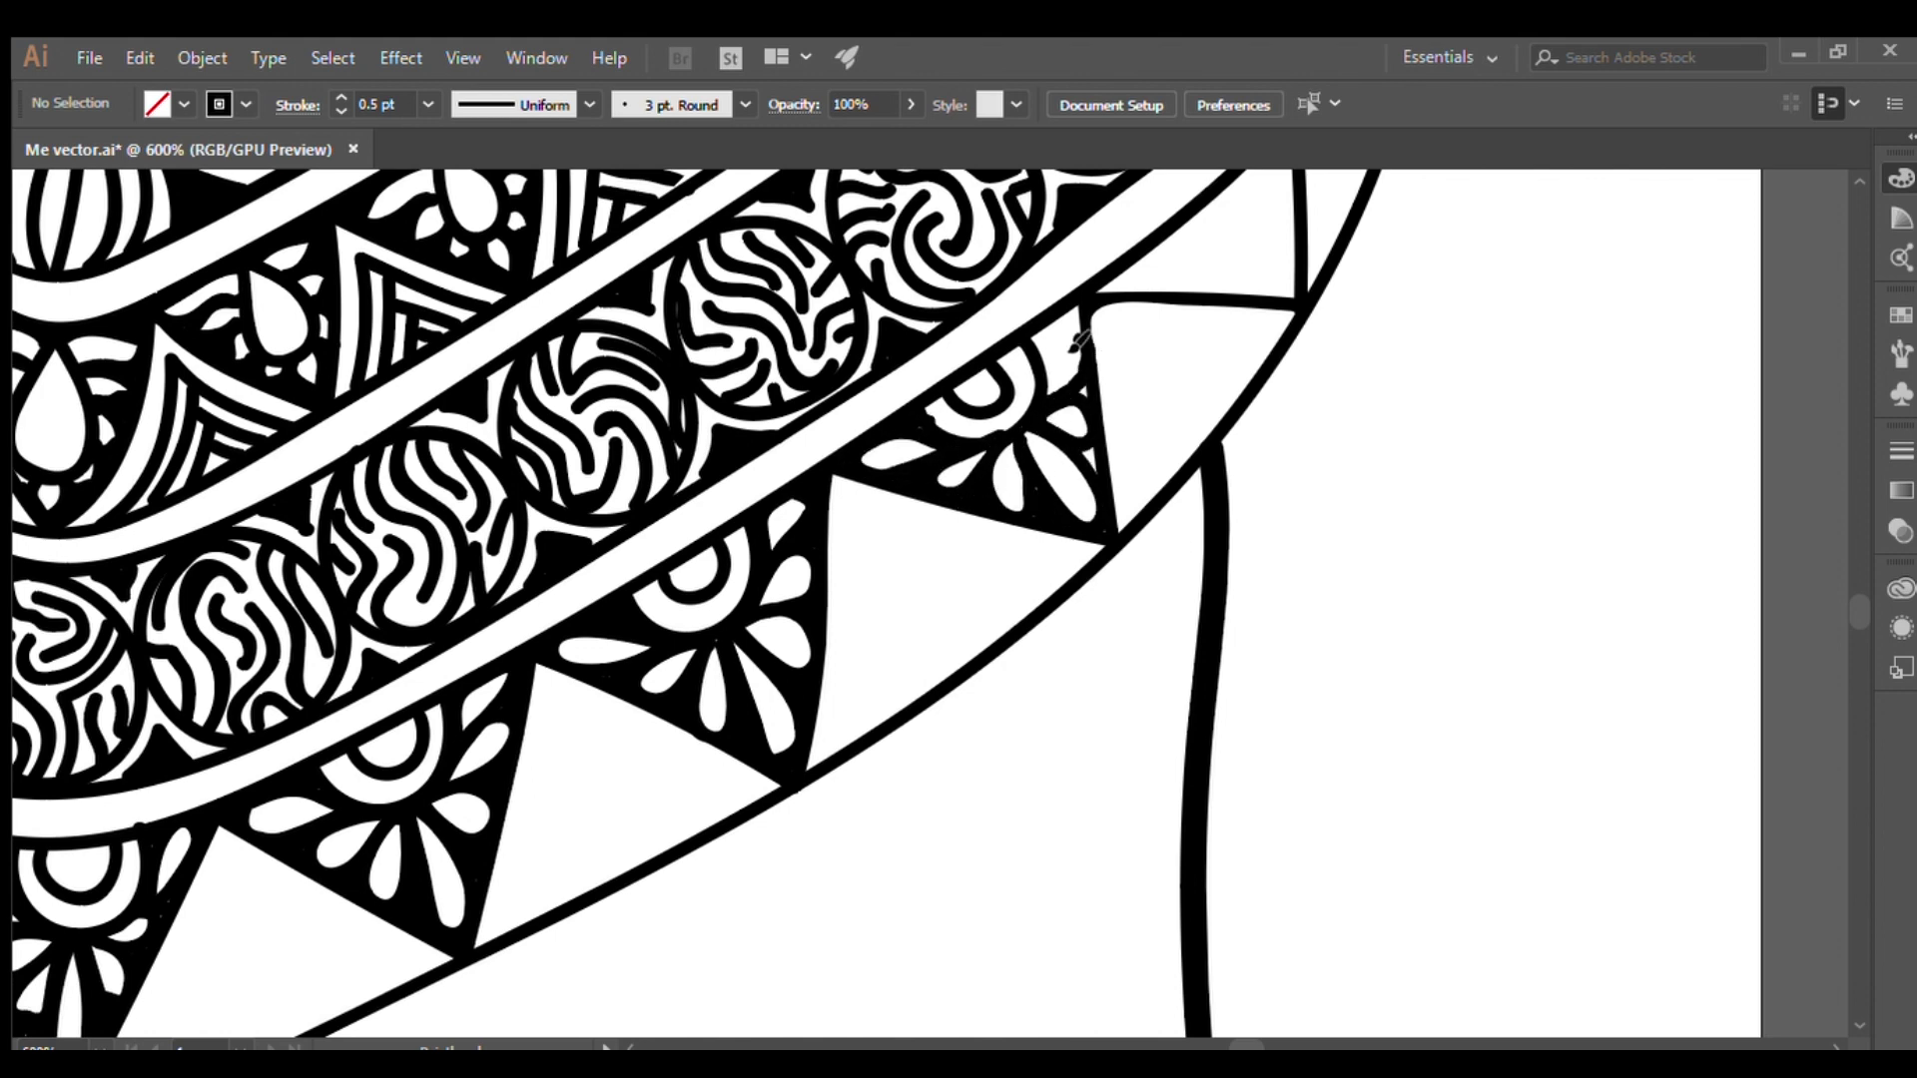
Add arcs and petal motifs to the far-right and left triangles
drag(1099, 387, 751, 507)
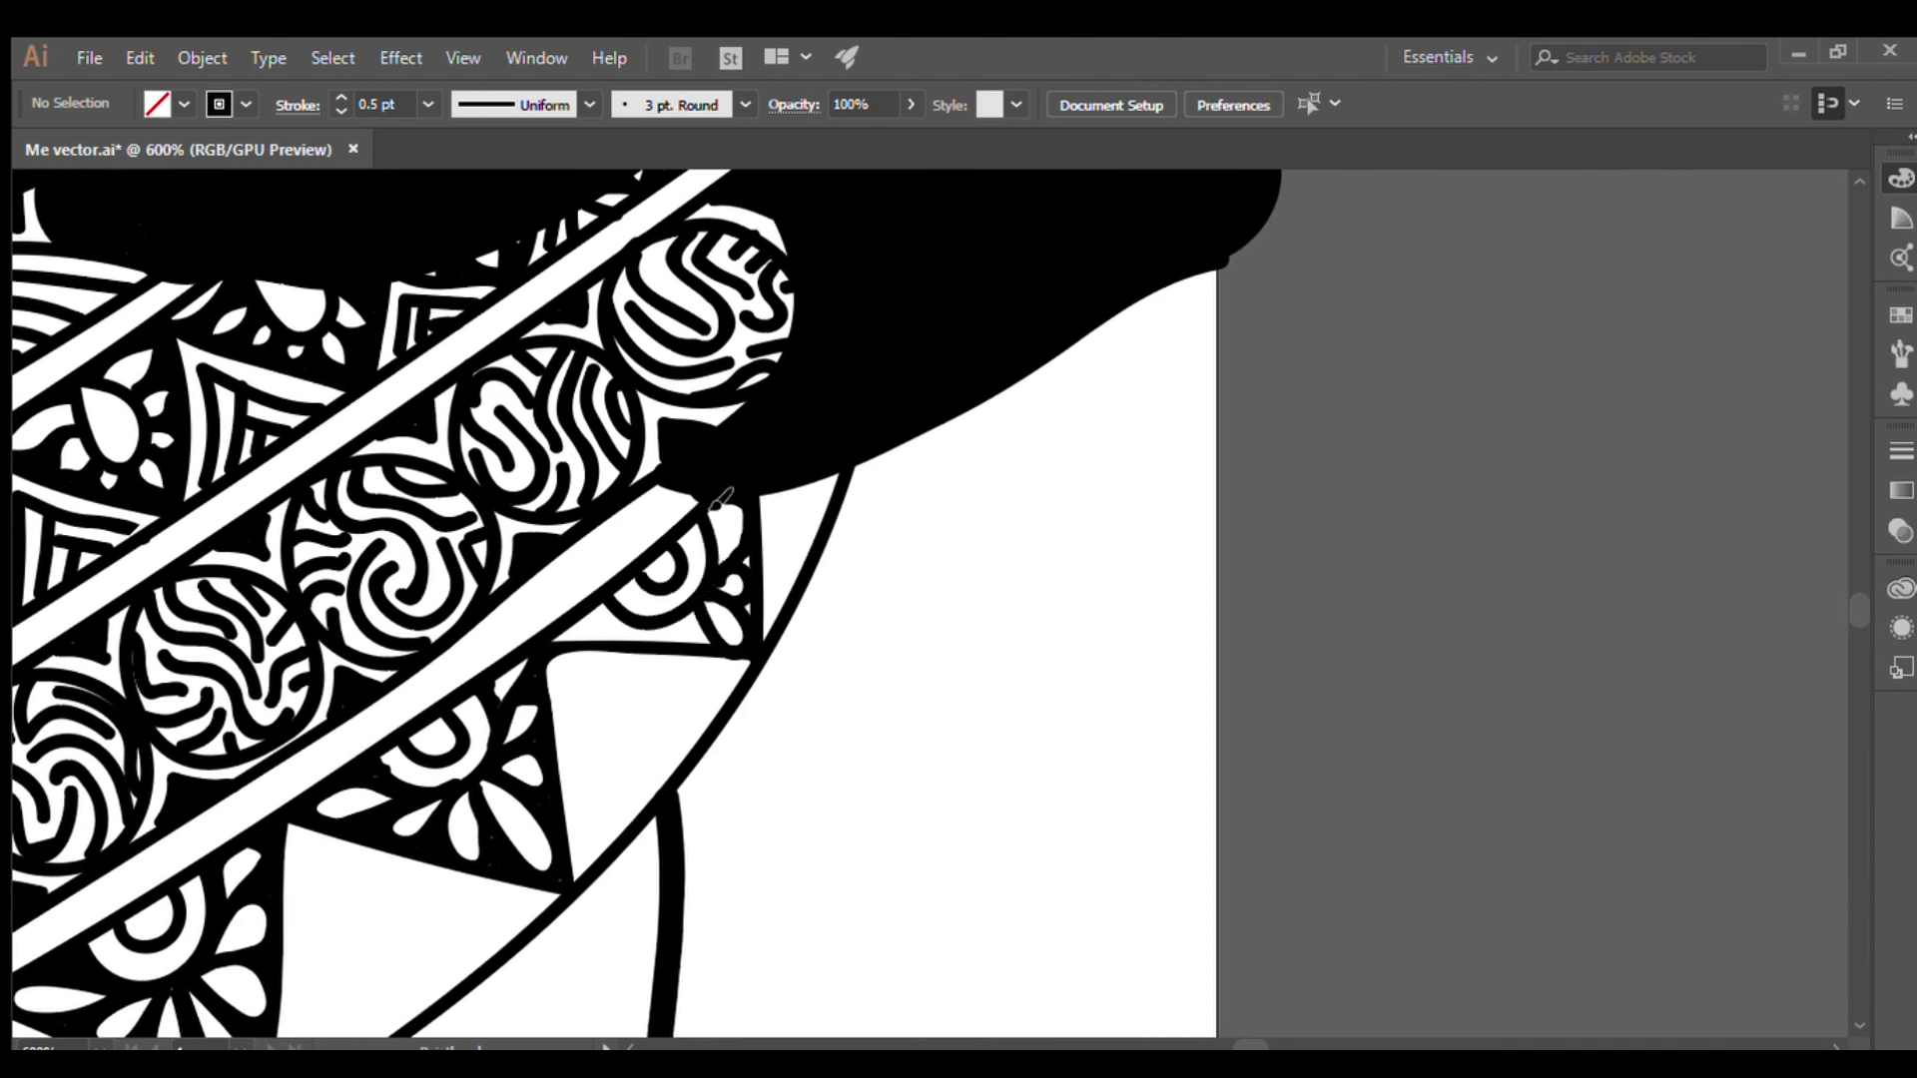
mouse_move(604, 644)
mouse_down()
mouse_move(758, 559)
mouse_move(856, 621)
mouse_move(789, 599)
mouse_up()
drag(799, 699, 849, 677)
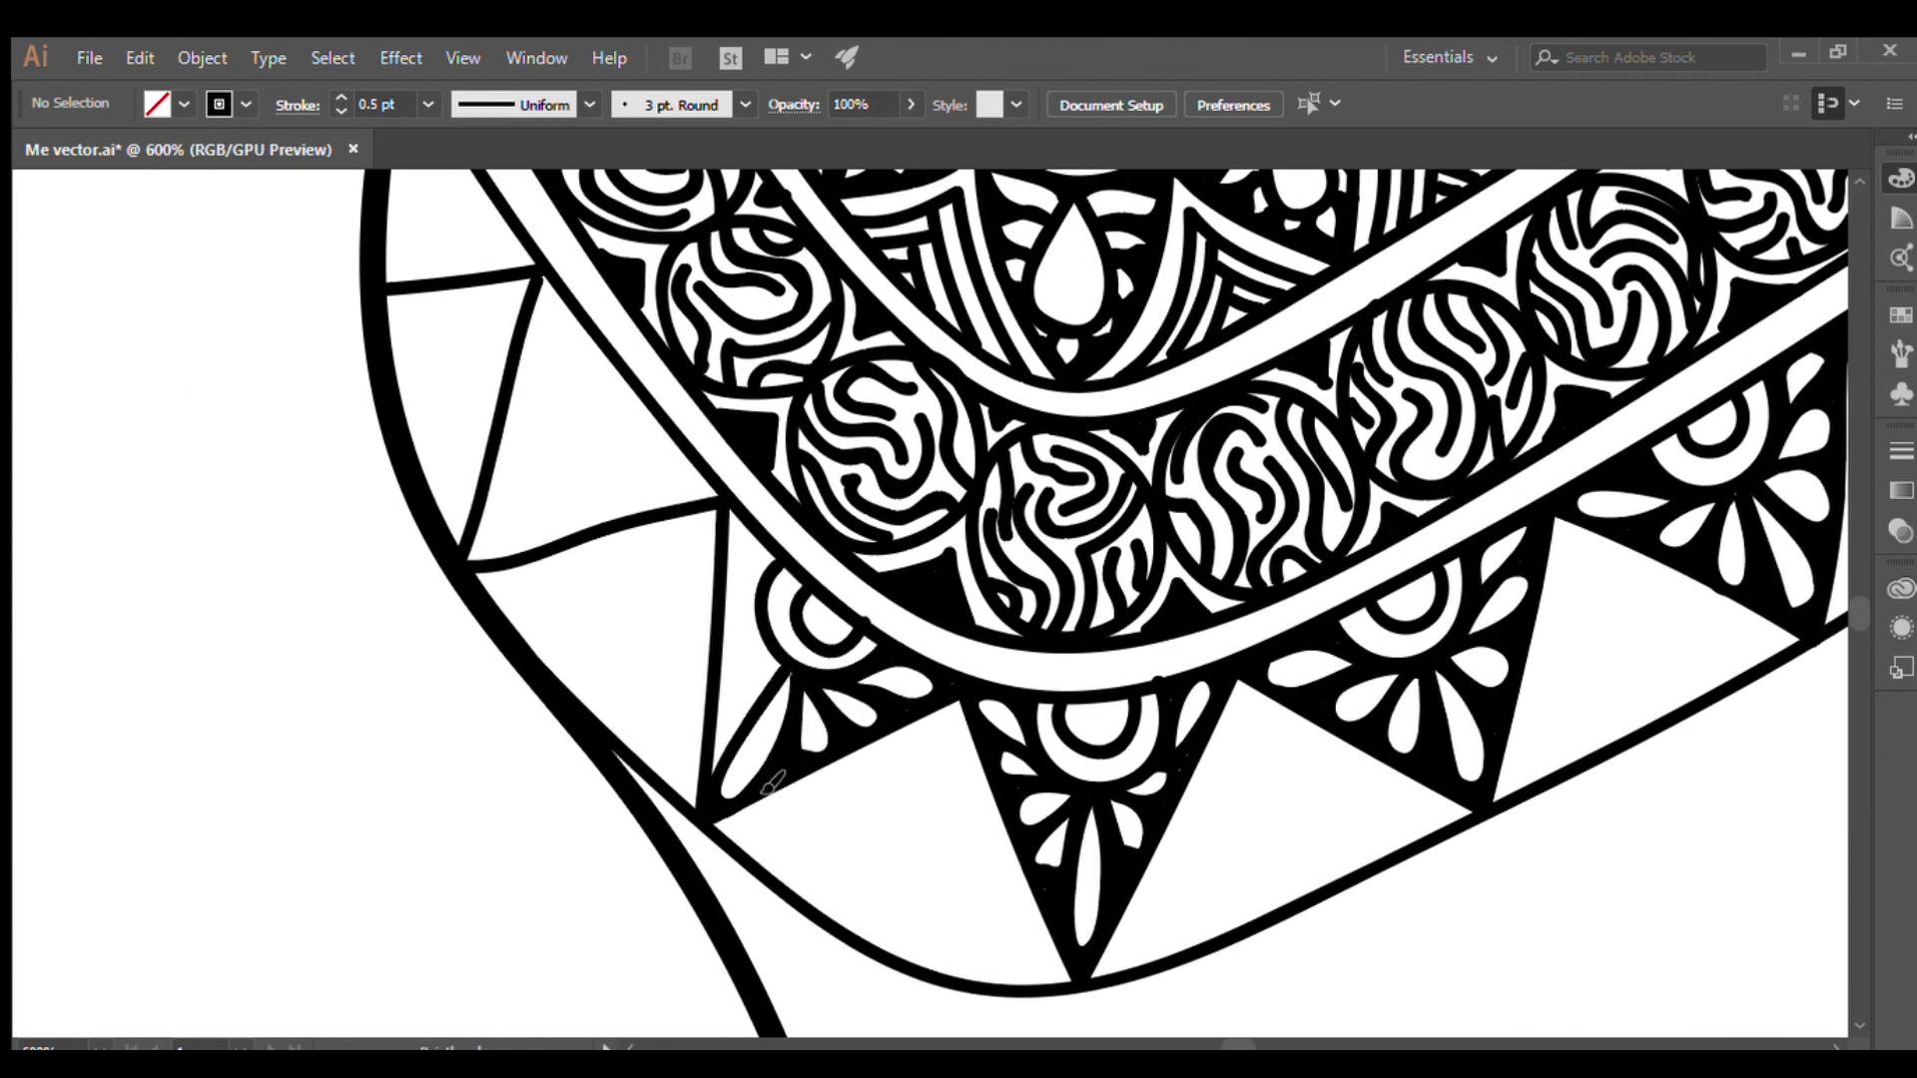
drag(639, 391, 590, 359)
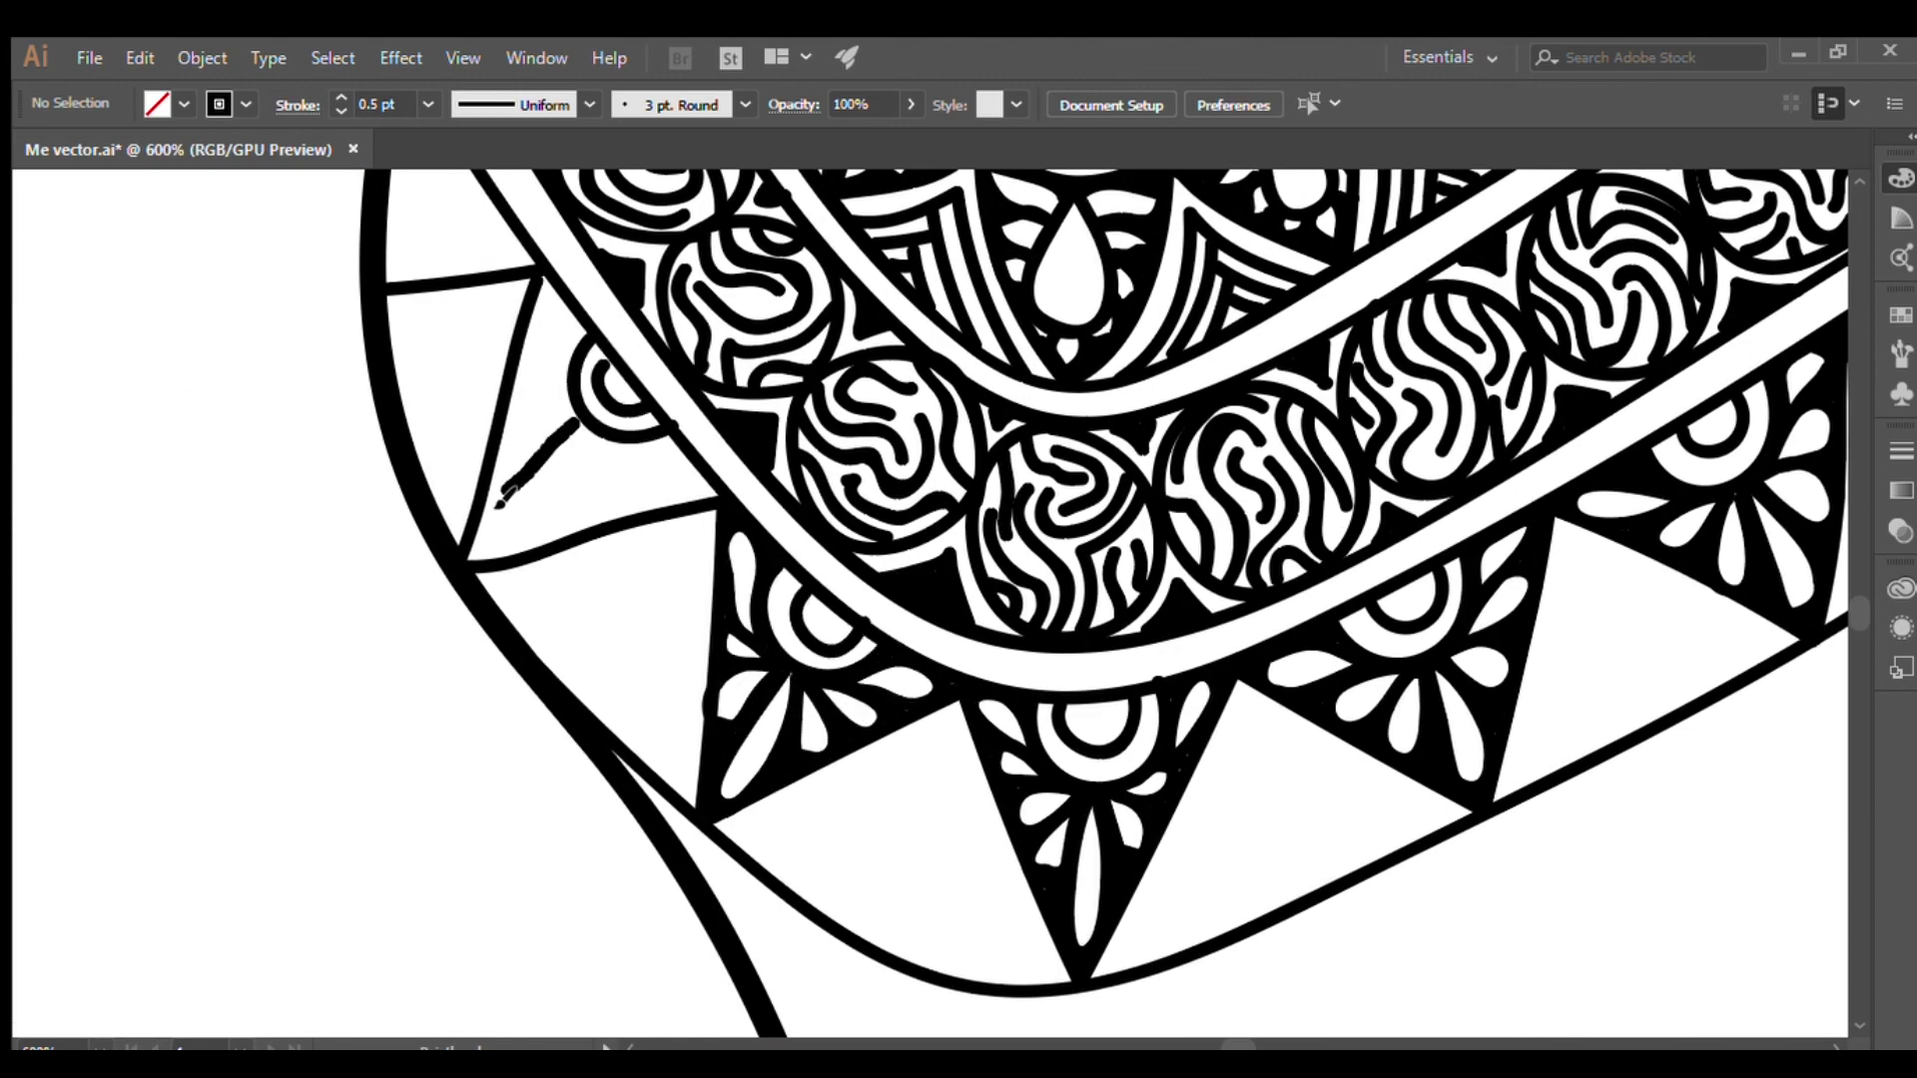
drag(559, 469, 499, 539)
drag(619, 469, 699, 499)
drag(559, 419, 594, 342)
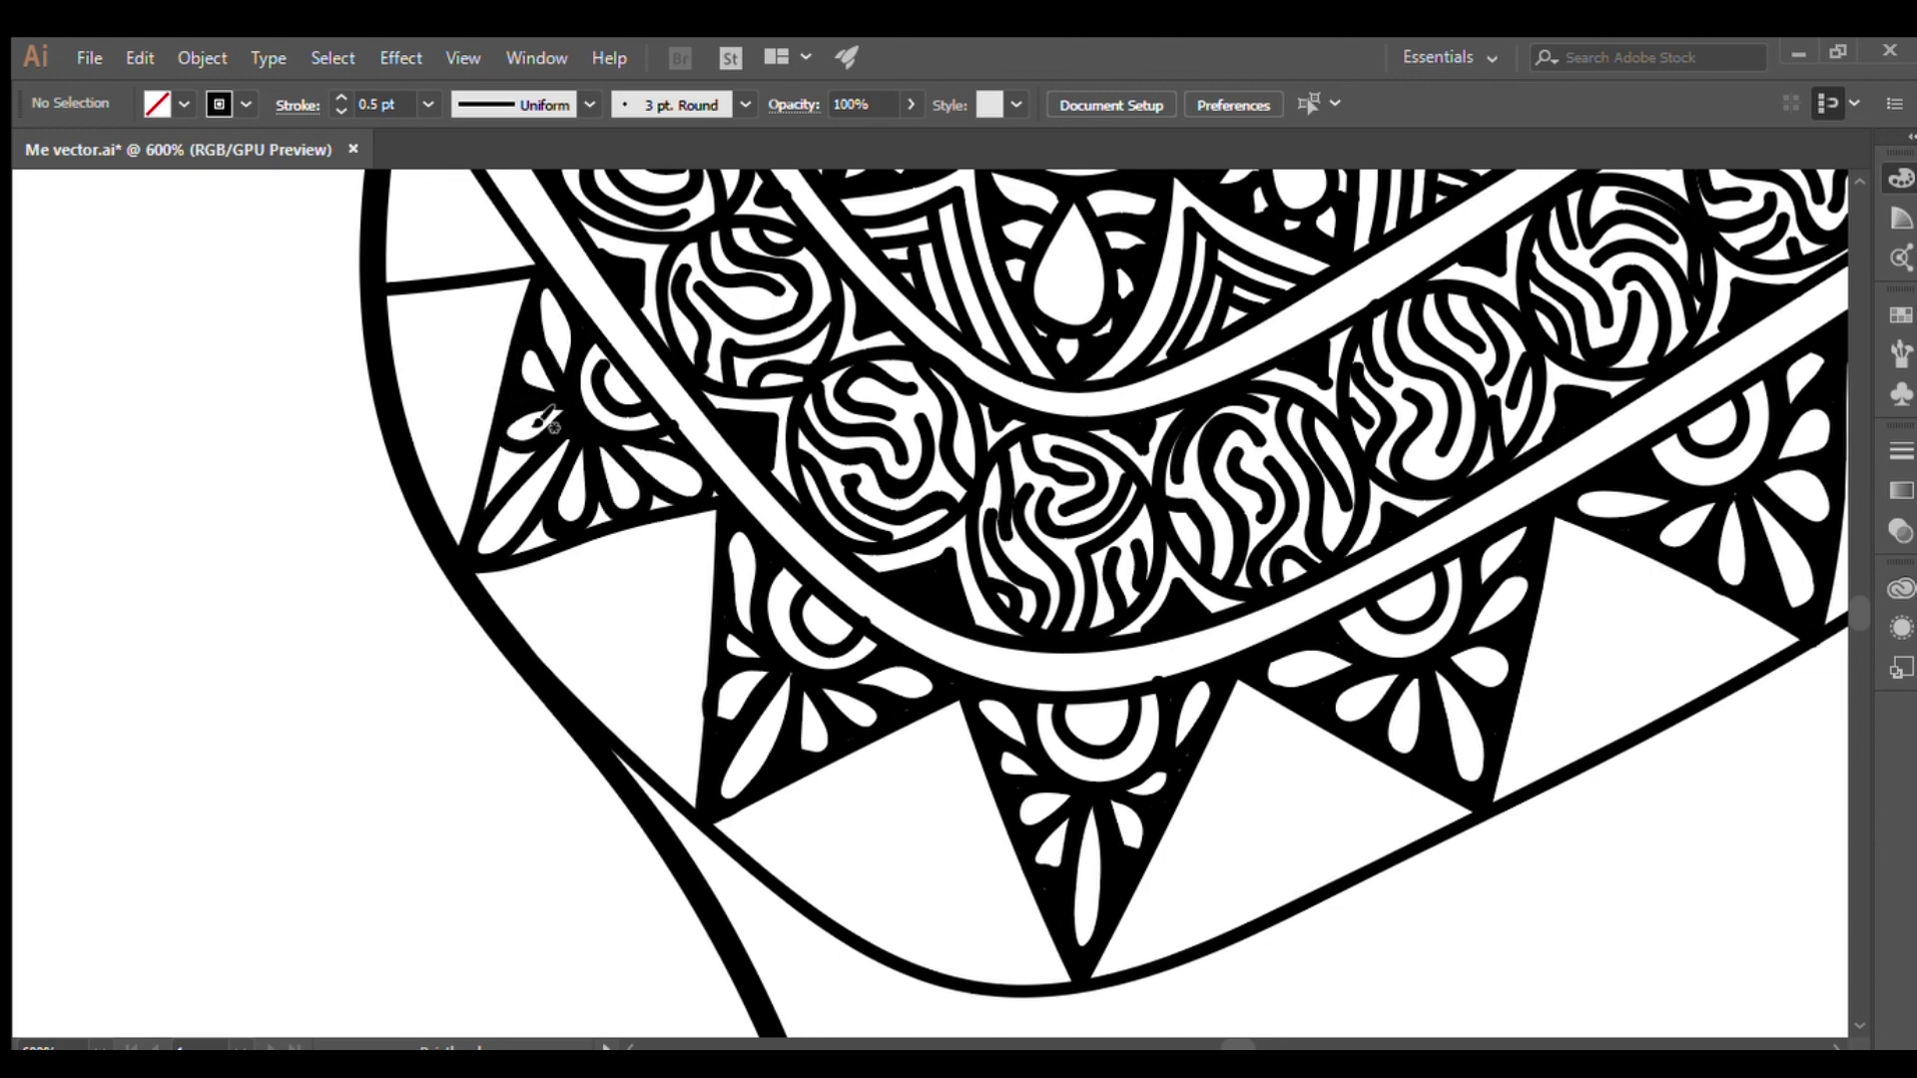
Add more petals and an edge line to the left triangle, then view the whole portrait
scroll(679, 439, up, 5)
mouse_move(619, 564)
mouse_down()
mouse_move(559, 689)
mouse_move(597, 682)
mouse_up()
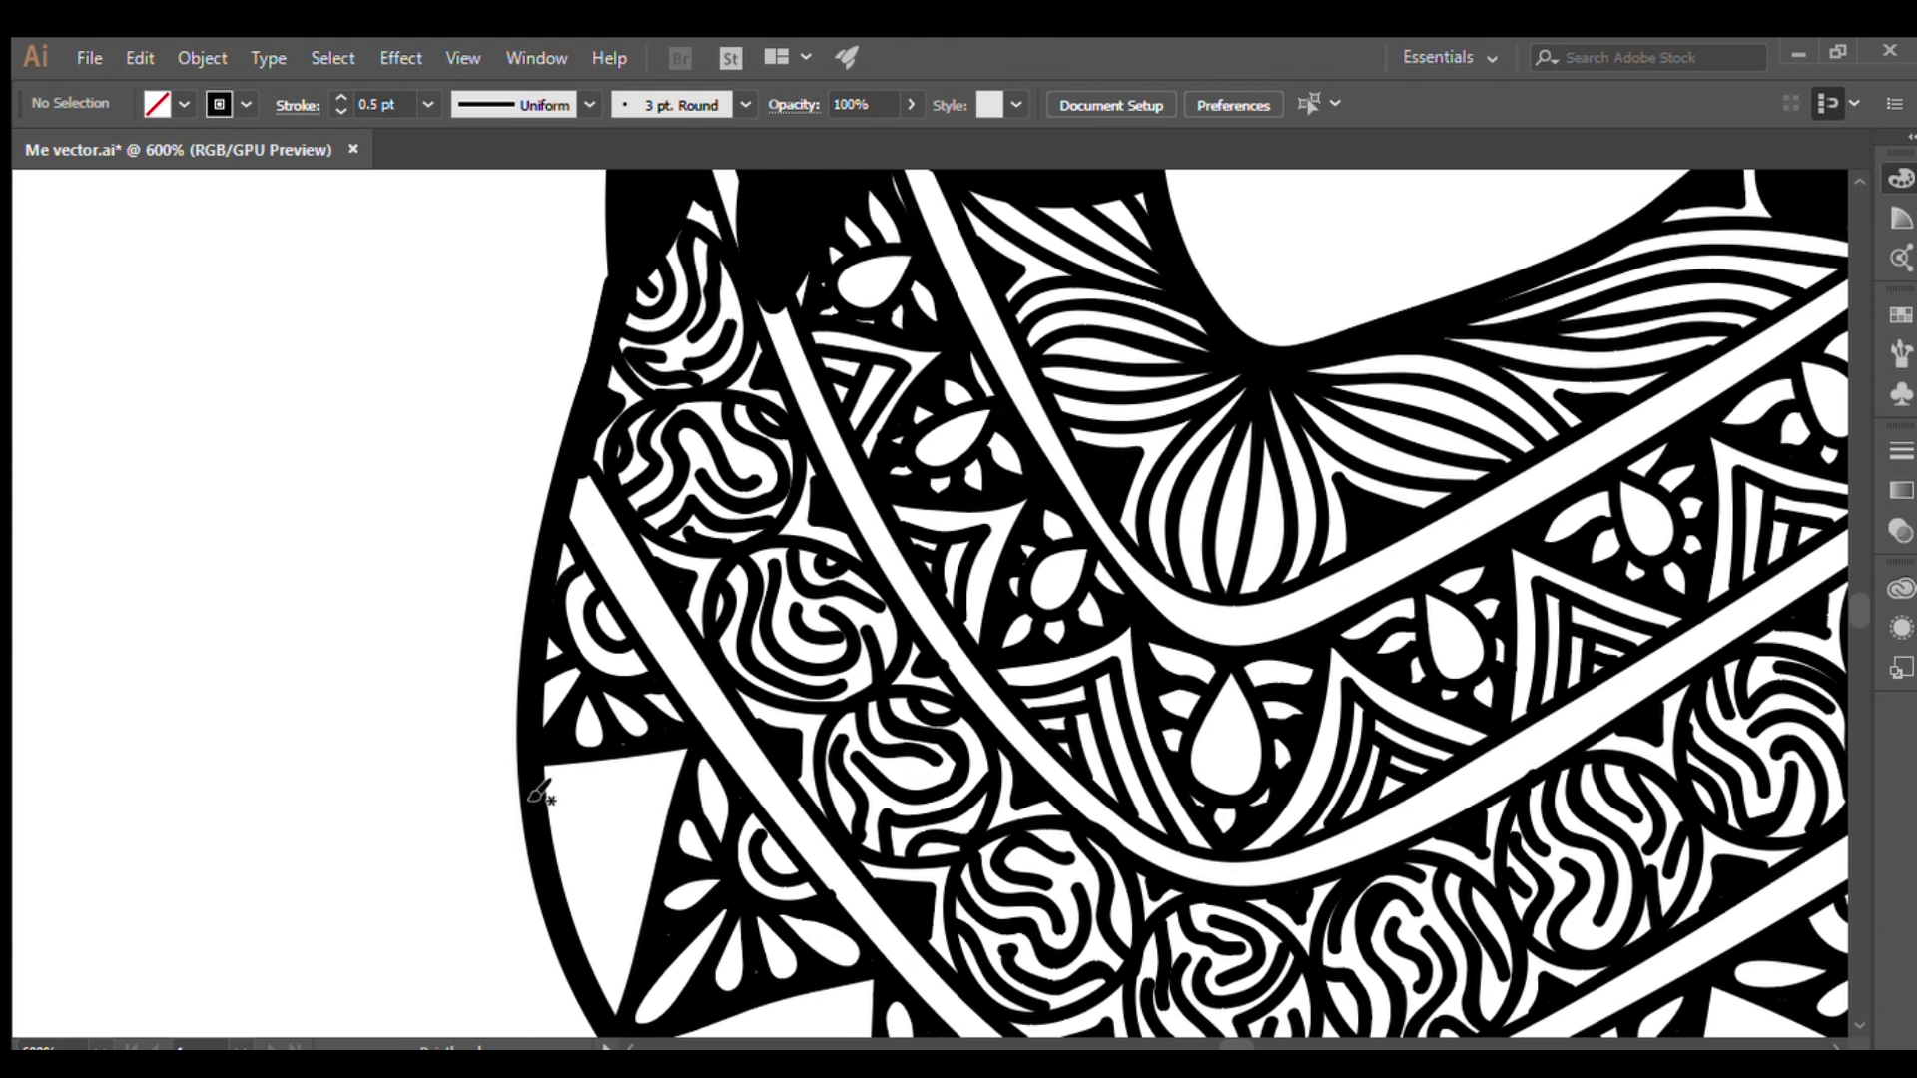
scroll(539, 794, down, 5)
drag(654, 644, 864, 589)
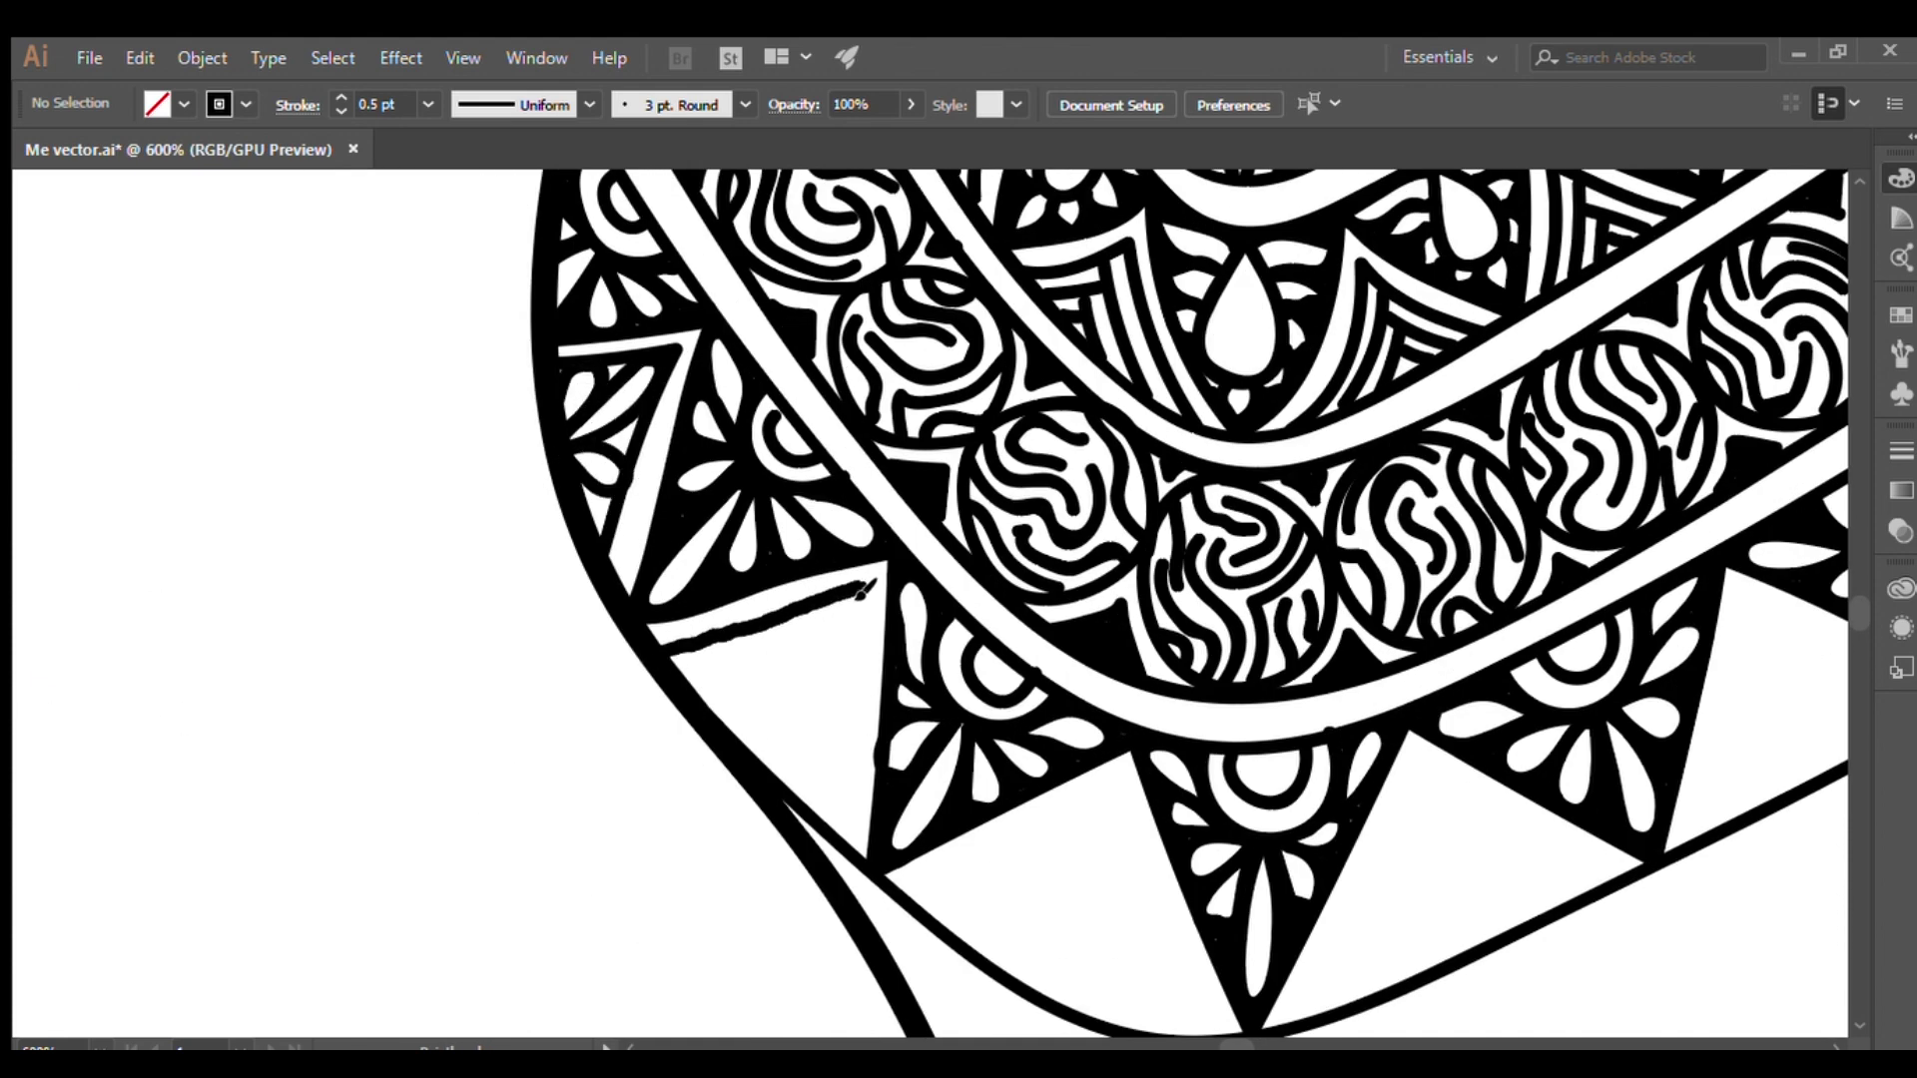
key(ctrl+0)
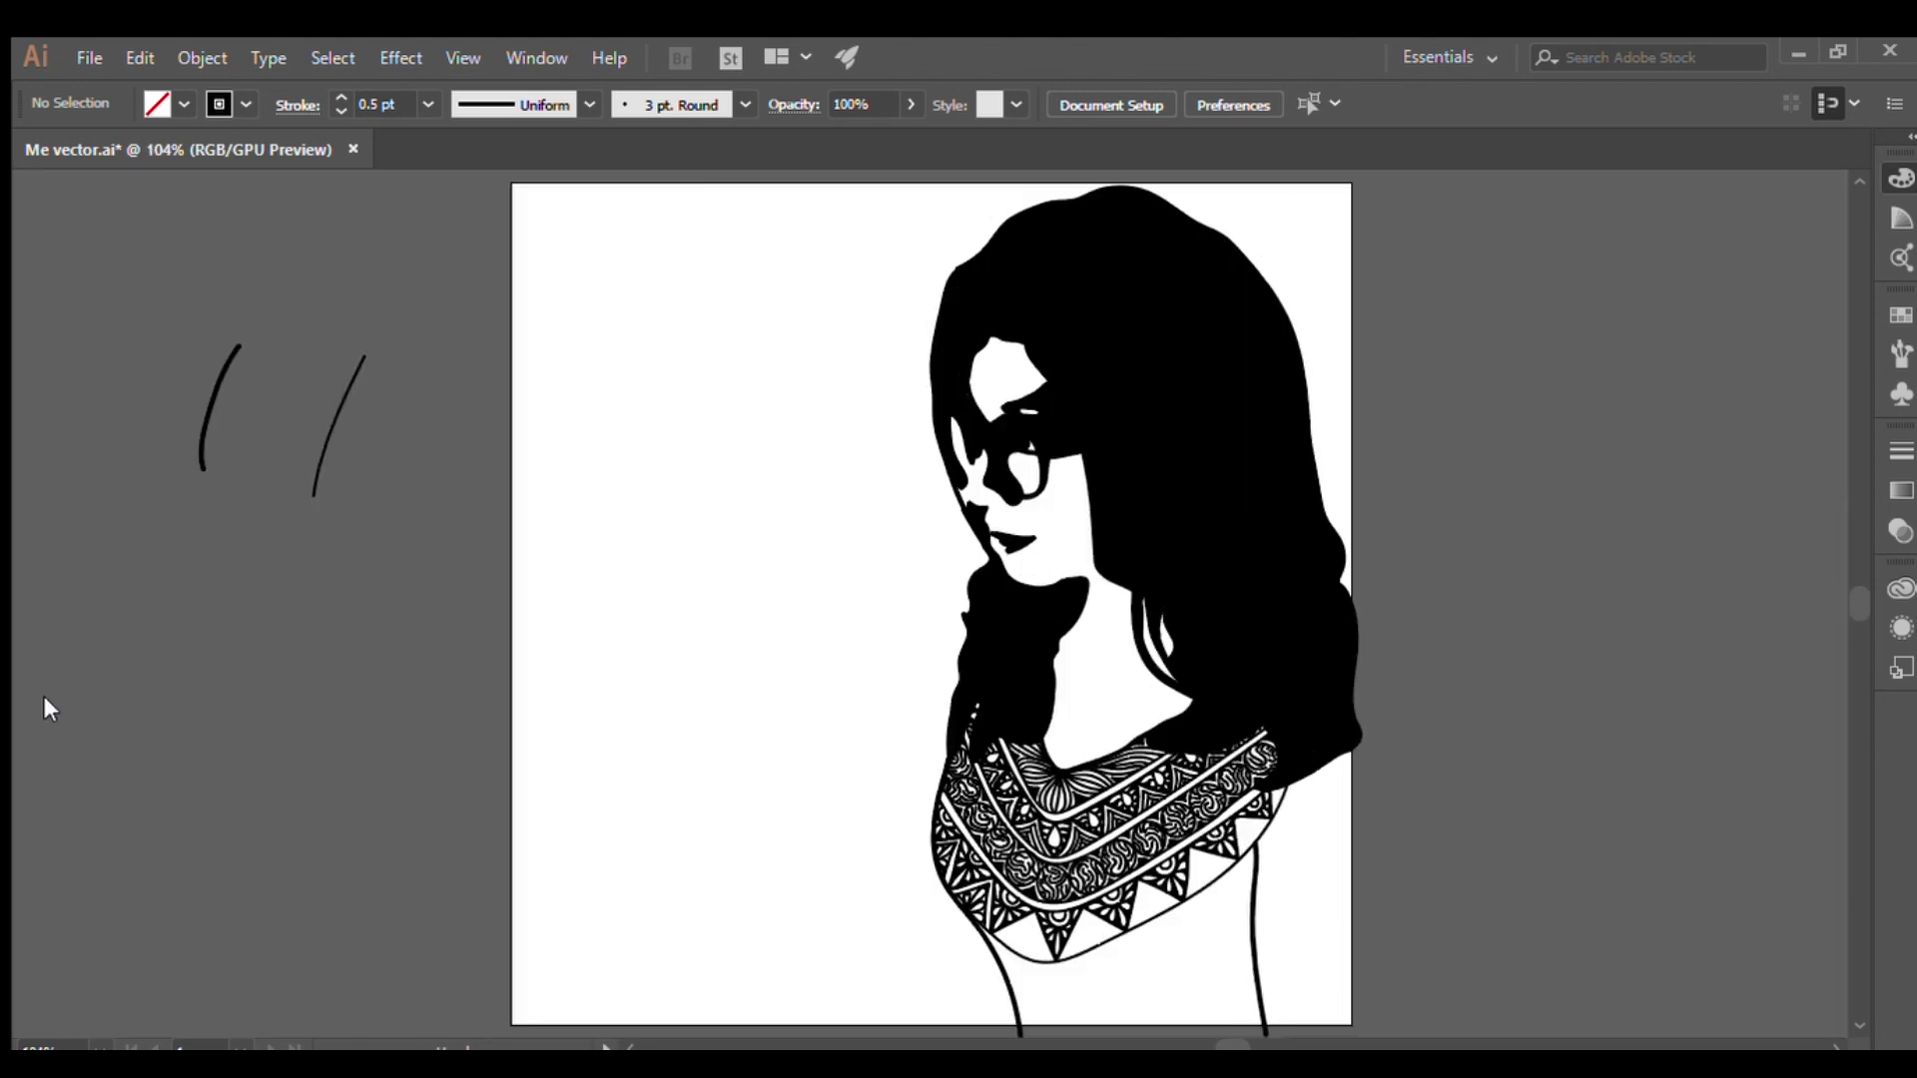
Add petals and inner triangles to the left, middle and right border triangles
mouse_move(691, 684)
mouse_down()
mouse_move(749, 794)
mouse_move(944, 514)
mouse_move(1163, 629)
mouse_up()
mouse_move(999, 554)
mouse_down()
mouse_move(1024, 699)
mouse_move(1054, 687)
mouse_up()
mouse_move(1144, 624)
mouse_down()
mouse_move(908, 719)
mouse_move(834, 779)
mouse_up()
mouse_move(1234, 599)
mouse_down()
mouse_move(1278, 350)
mouse_move(1488, 454)
mouse_up()
drag(1288, 385, 1363, 540)
mouse_move(1268, 445)
mouse_down()
mouse_move(1343, 544)
mouse_move(1343, 589)
mouse_up()
drag(1298, 589, 300, 879)
Outline inner triangles in the remaining border triangles and fill them with petal strokes
drag(604, 714, 619, 469)
mouse_move(619, 469)
mouse_down()
mouse_move(856, 526)
mouse_move(699, 609)
mouse_up()
drag(769, 514, 729, 629)
drag(699, 560, 620, 709)
drag(913, 379, 510, 659)
drag(474, 774, 460, 579)
mouse_move(465, 579)
mouse_down()
mouse_move(639, 591)
mouse_move(559, 689)
mouse_up()
drag(594, 605, 564, 684)
drag(479, 639, 539, 759)
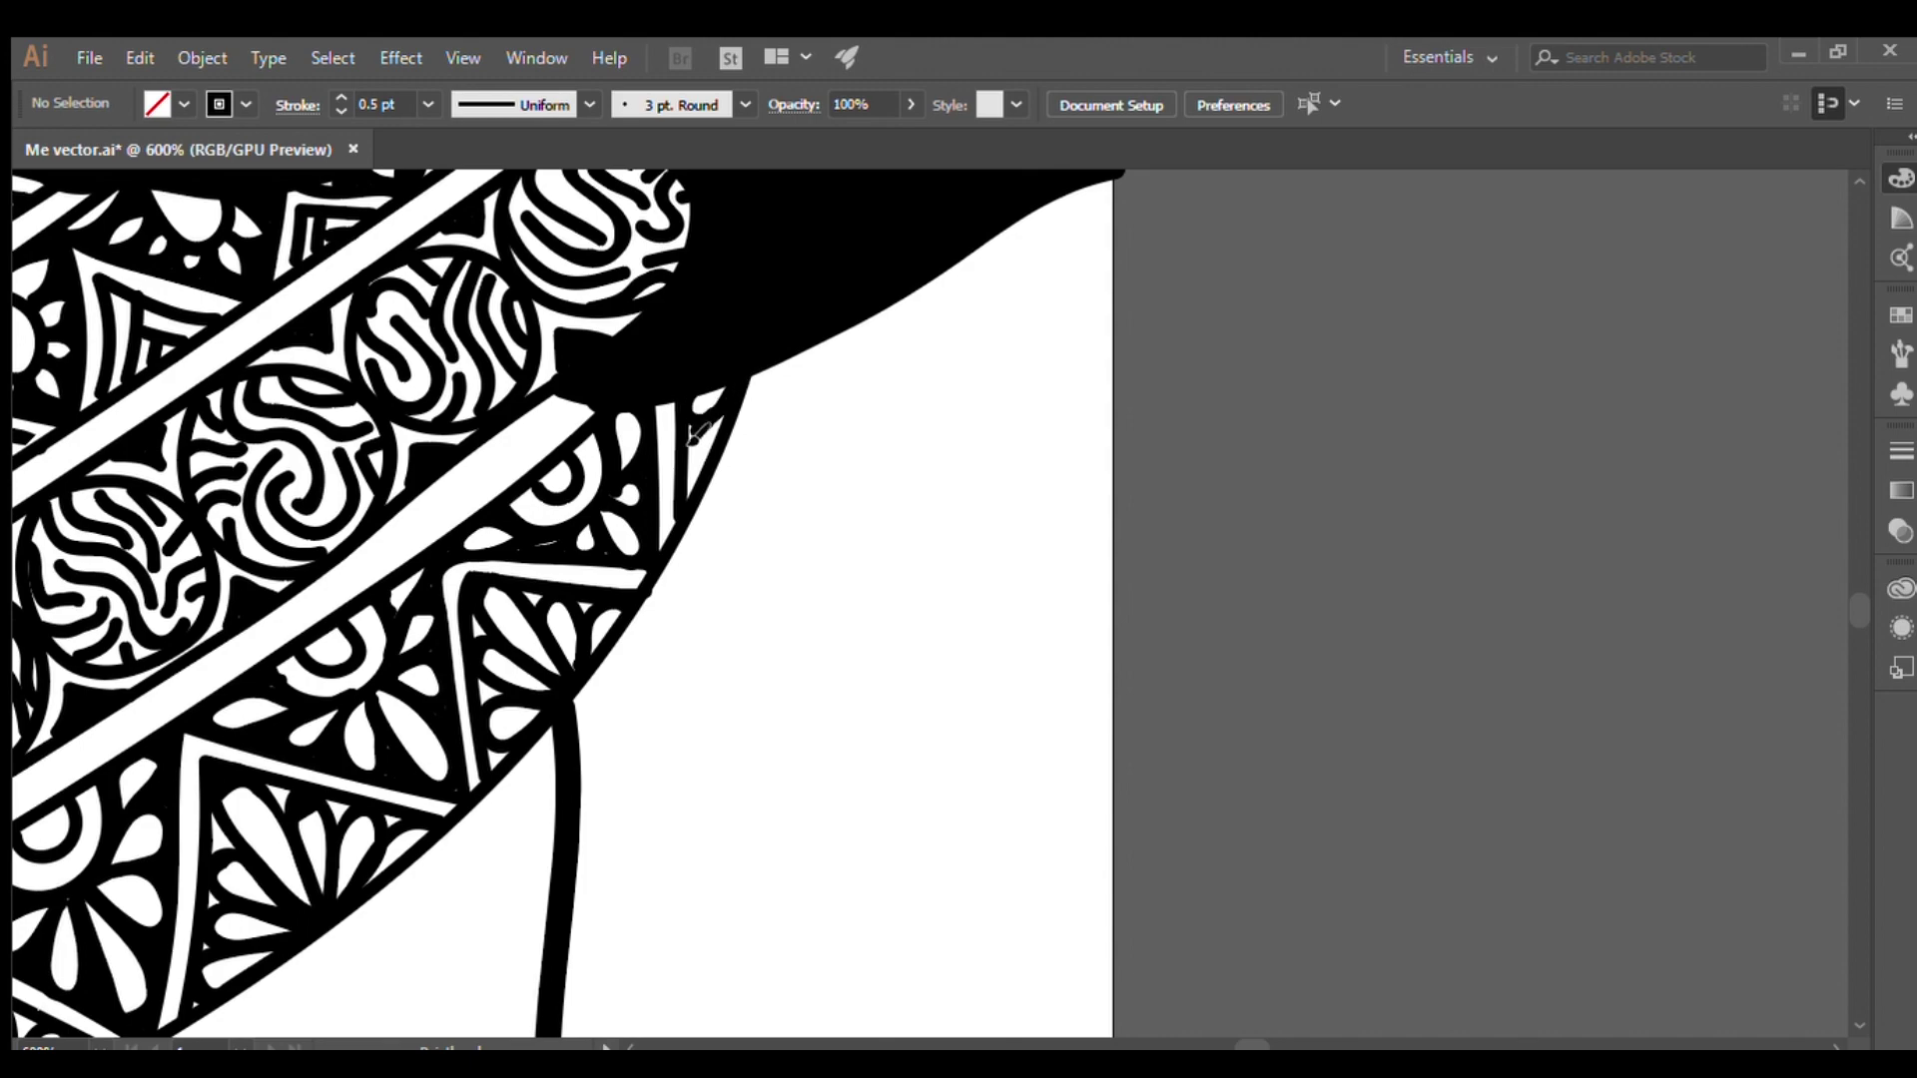
Draw vertical fringe lines hanging down from the bib's left edge
key(ctrl+0)
key(ctrl+plus)
key(ctrl+plus)
drag(401, 691, 500, 959)
drag(417, 701, 521, 961)
drag(489, 757, 532, 854)
drag(574, 775, 589, 956)
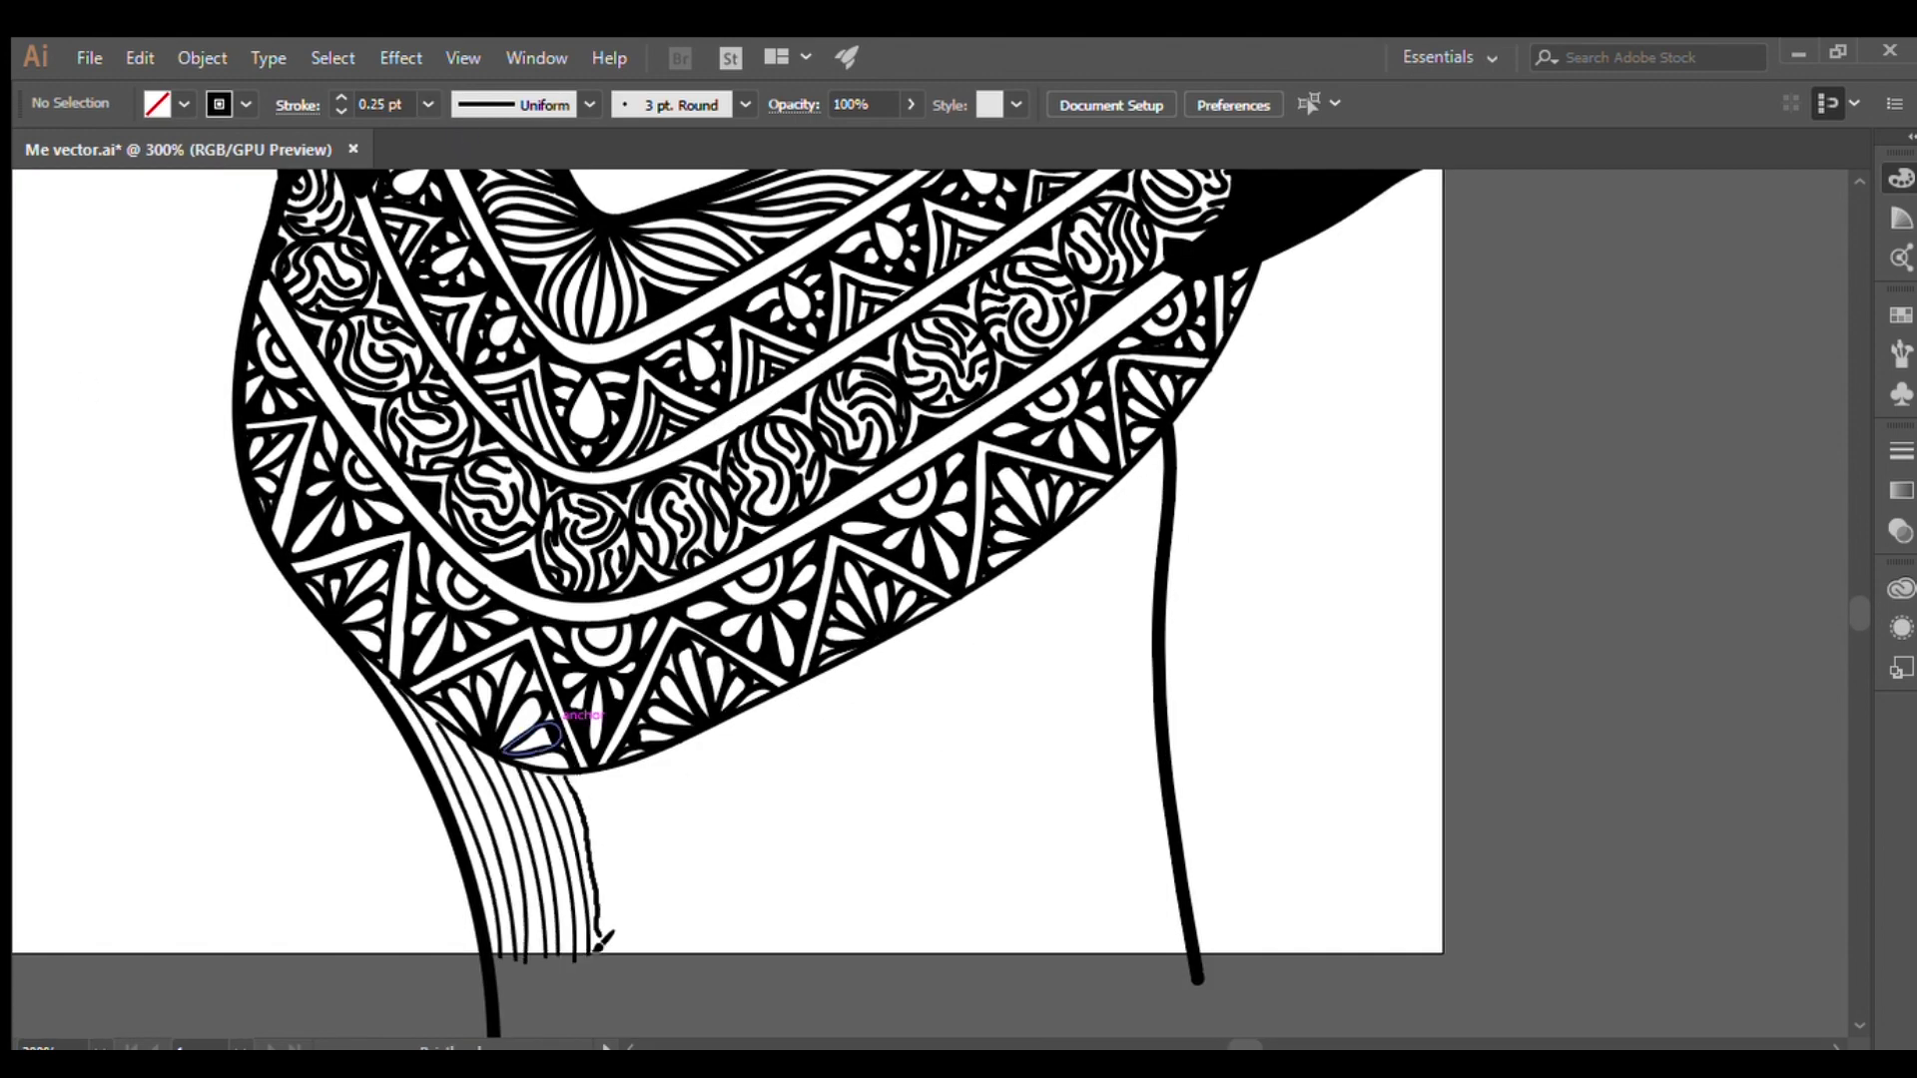
mouse_move(667, 764)
mouse_down()
mouse_move(687, 961)
mouse_move(724, 960)
mouse_up()
drag(689, 651, 702, 744)
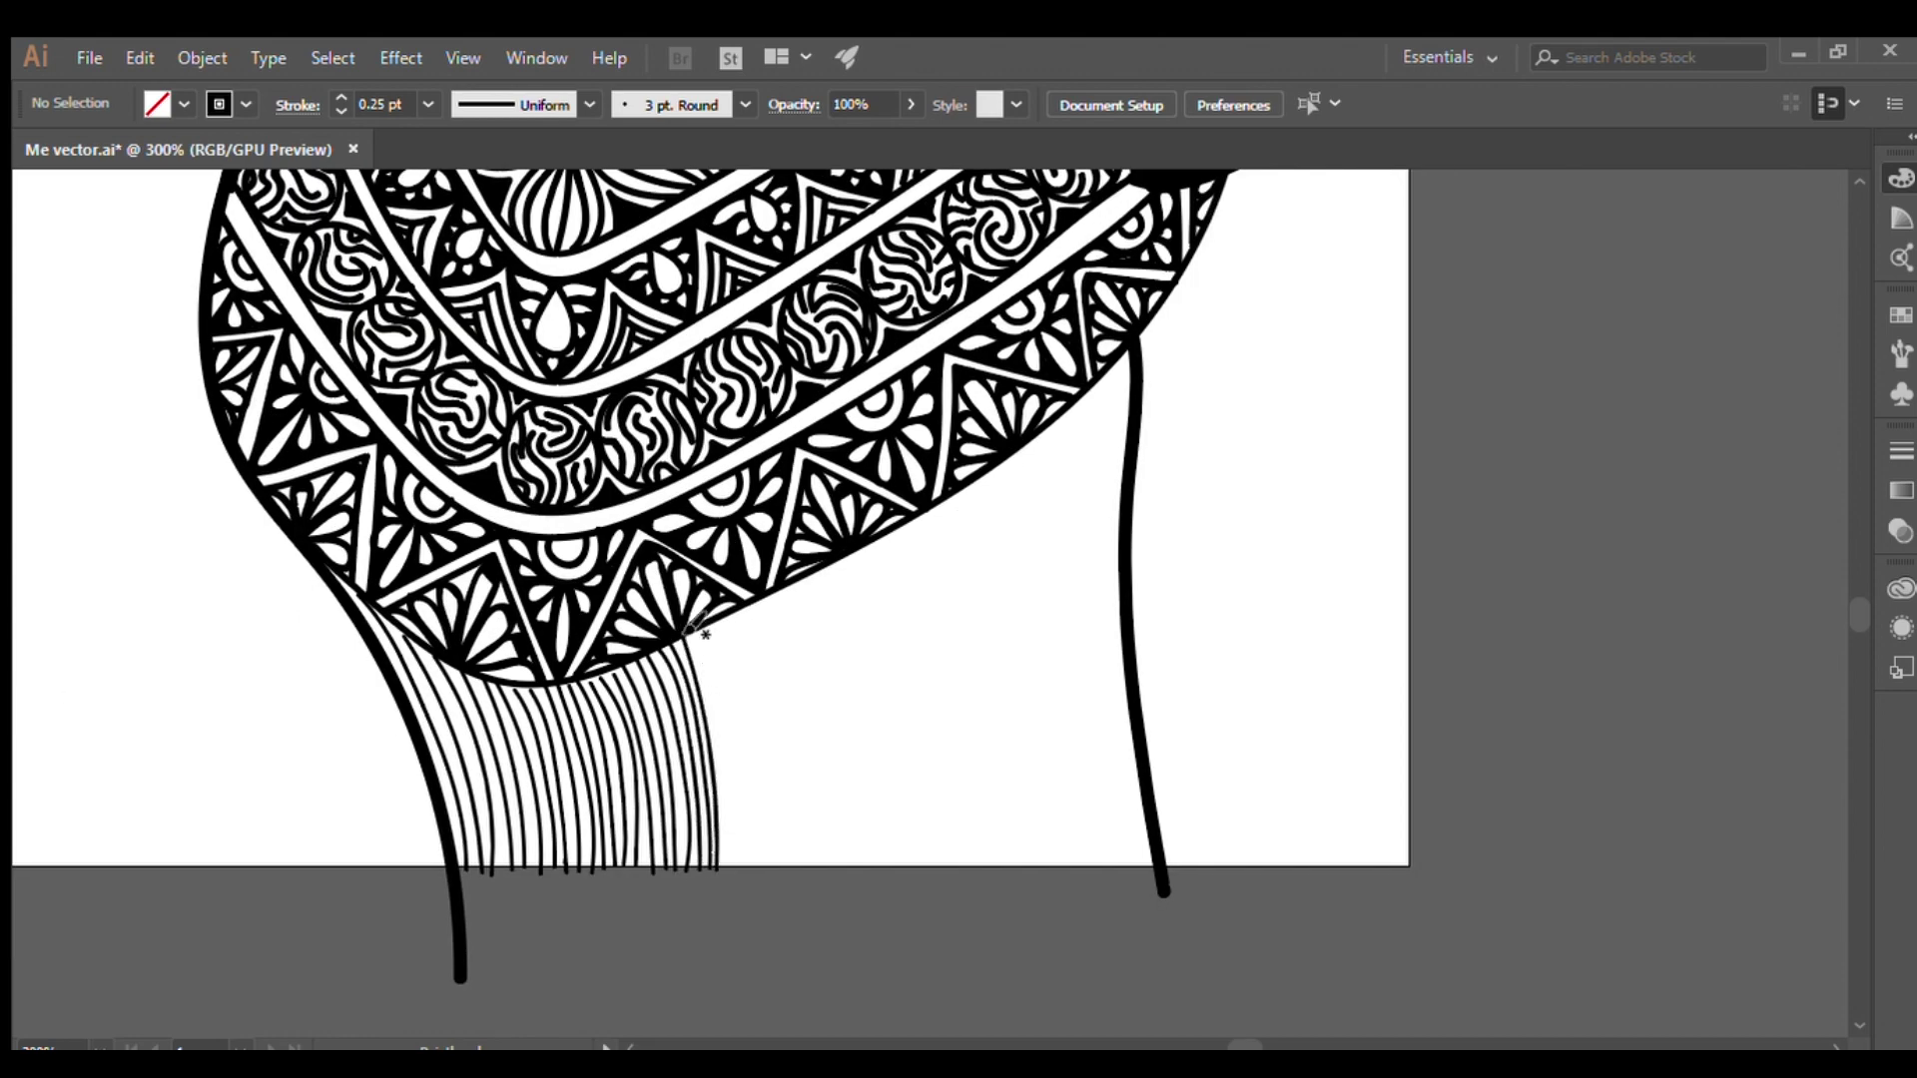
Undo a stray stroke and stack horizontal lines from the fringe to the bodice edge
key(ctrl+minus)
key(ctrl+plus)
key(ctrl+plus)
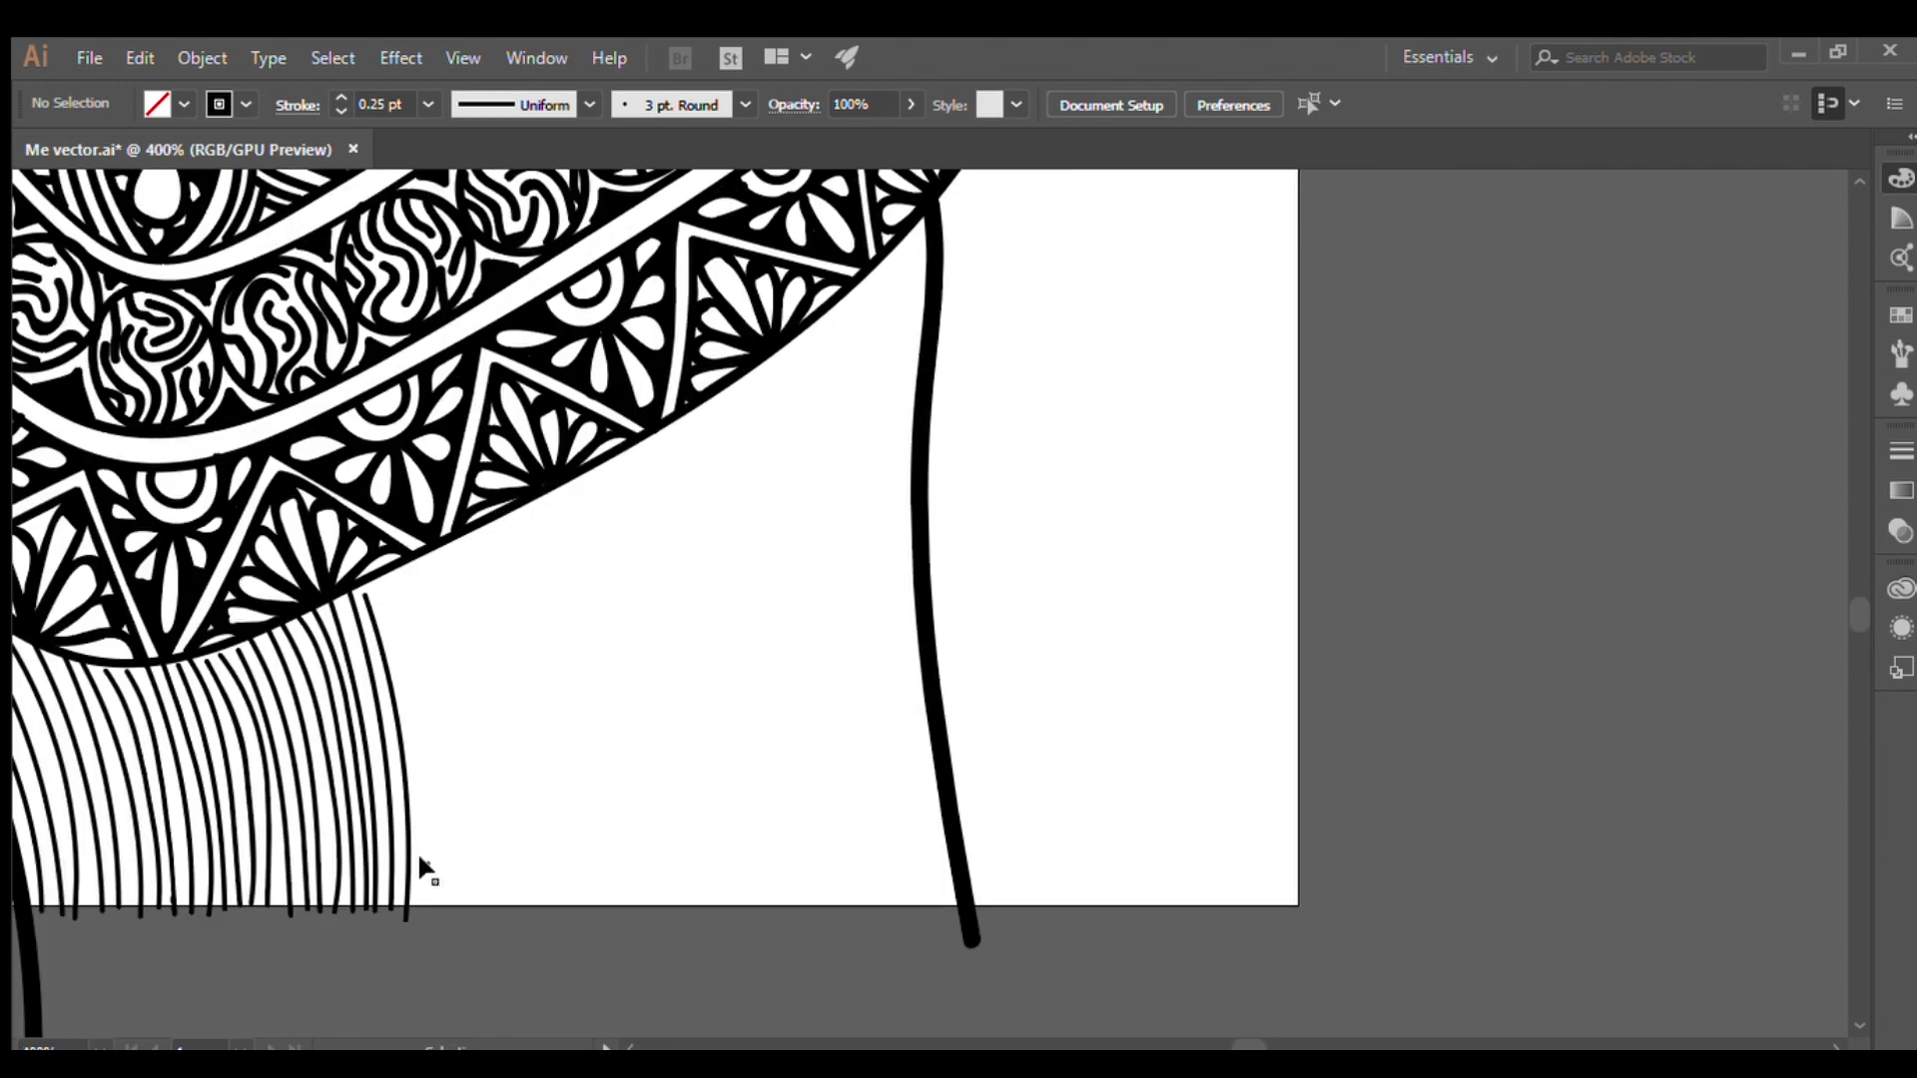
key(ctrl+z)
mouse_move(402, 729)
mouse_down()
mouse_move(925, 719)
mouse_move(399, 711)
mouse_up()
mouse_move(925, 691)
mouse_down()
mouse_move(404, 696)
mouse_move(923, 676)
mouse_up()
mouse_move(389, 665)
mouse_down()
mouse_move(924, 662)
mouse_move(918, 642)
mouse_up()
drag(384, 633, 917, 629)
mouse_move(380, 619)
mouse_down()
mouse_move(917, 615)
mouse_move(915, 599)
mouse_up()
mouse_move(370, 586)
mouse_down()
mouse_move(913, 583)
mouse_move(657, 568)
mouse_move(913, 554)
mouse_up()
Continue the horizontal lines upward until they reach the neckline
drag(419, 569, 913, 540)
drag(439, 547, 913, 526)
drag(525, 514, 913, 512)
drag(524, 502, 913, 501)
drag(559, 489, 914, 473)
drag(609, 463, 913, 462)
drag(619, 450, 913, 417)
drag(689, 402, 914, 402)
mouse_move(714, 386)
mouse_down()
mouse_move(914, 385)
mouse_move(916, 369)
mouse_up()
drag(758, 355, 916, 354)
drag(789, 338, 917, 342)
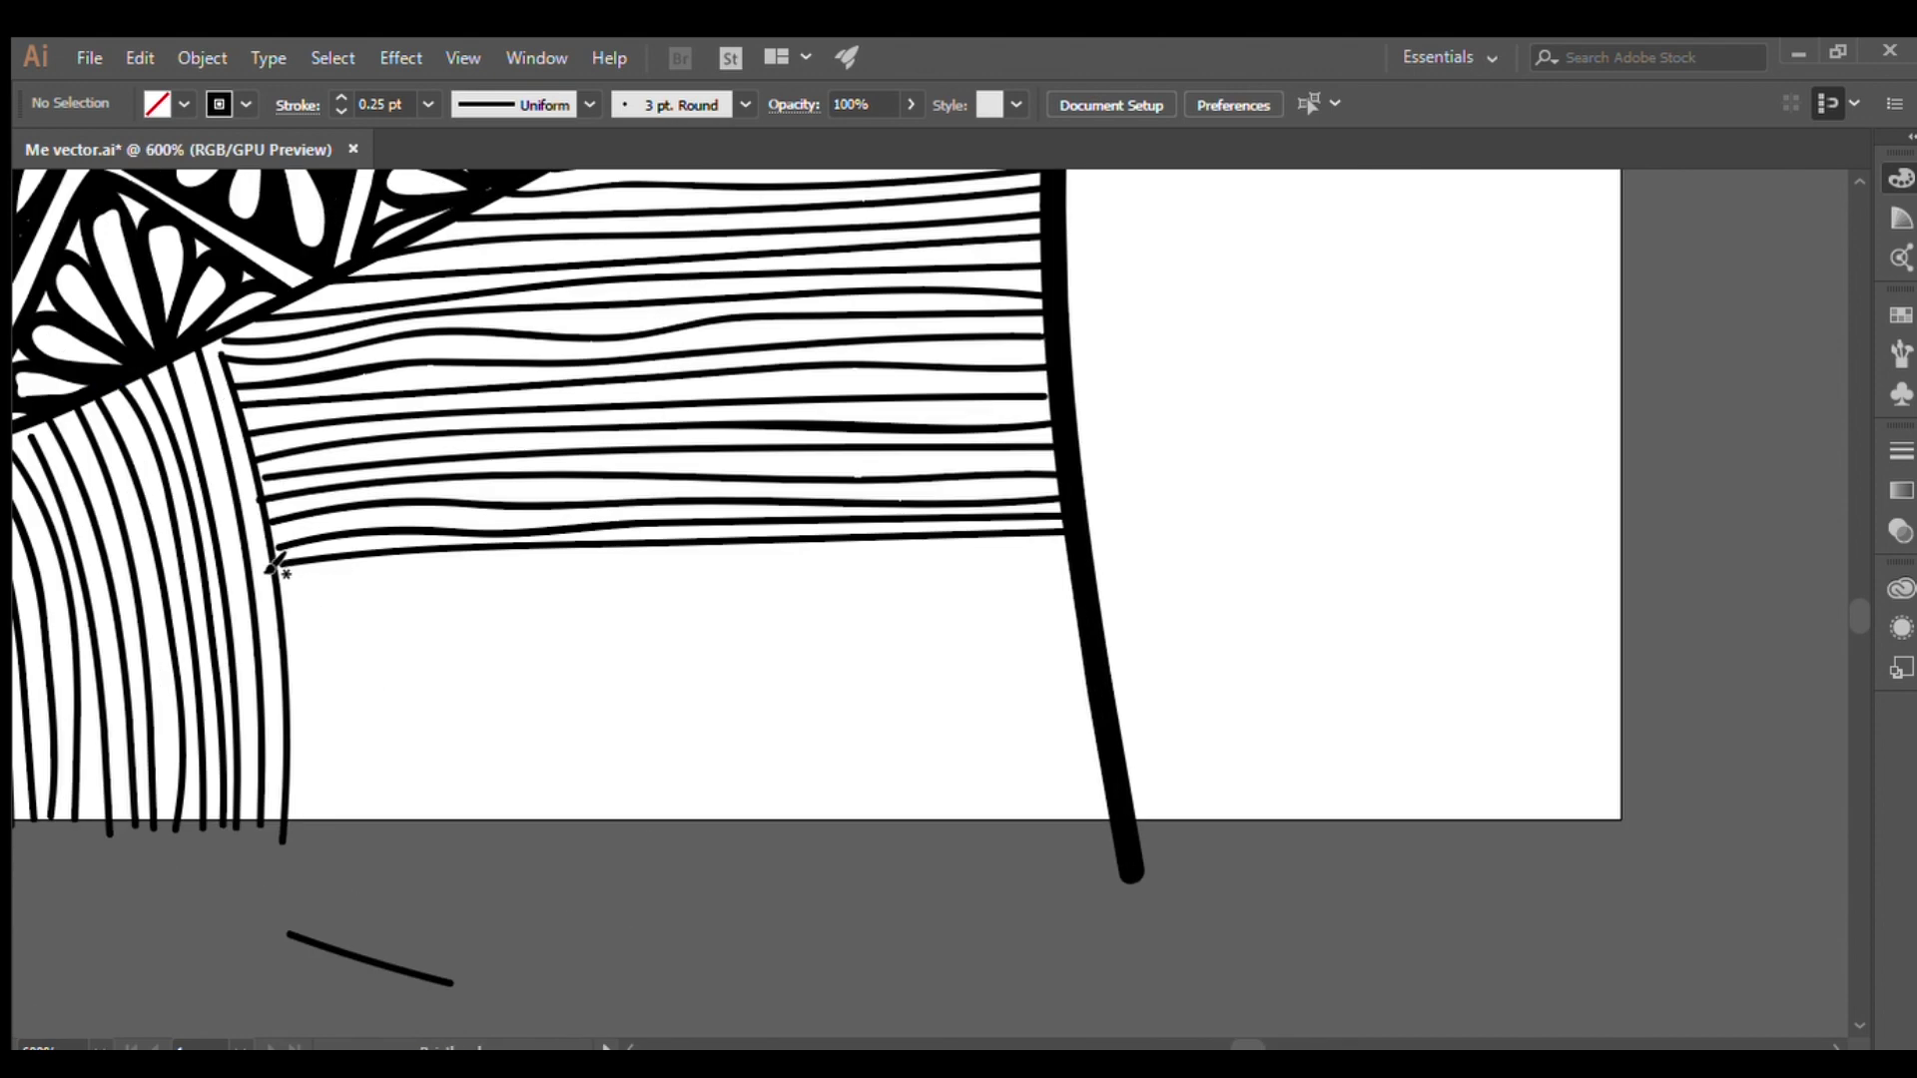
Draw diagonal hatch lines below the horizontal block on the left side
mouse_move(283, 567)
mouse_down()
mouse_move(495, 827)
mouse_move(468, 827)
mouse_up()
drag(282, 634, 440, 829)
drag(283, 694, 384, 827)
drag(288, 764, 330, 834)
mouse_move(327, 567)
mouse_down()
mouse_move(534, 826)
mouse_move(564, 827)
mouse_up()
mouse_move(389, 560)
mouse_down()
mouse_move(609, 826)
mouse_move(644, 826)
mouse_up()
drag(455, 555, 679, 827)
Extend the diagonal hatching rightward to the bodice's right edge
mouse_move(484, 553)
mouse_down()
mouse_move(719, 827)
mouse_move(779, 831)
mouse_up()
drag(564, 550, 814, 831)
drag(599, 548, 849, 831)
mouse_move(664, 548)
mouse_down()
mouse_move(884, 831)
mouse_move(916, 830)
mouse_up()
mouse_move(709, 547)
mouse_down()
mouse_move(966, 837)
mouse_move(989, 834)
mouse_up()
mouse_move(744, 547)
mouse_down()
mouse_move(1013, 834)
mouse_move(1063, 829)
mouse_up()
drag(838, 541, 1098, 814)
drag(898, 539, 1096, 756)
Draw three curved lines along the shoulder
key(ctrl+0)
key(ctrl+plus)
key(ctrl+plus)
key(ctrl+plus)
drag(691, 744, 791, 665)
drag(689, 798, 978, 365)
mouse_move(599, 859)
mouse_down()
mouse_move(809, 734)
mouse_move(859, 679)
mouse_up()
key(ctrl+0)
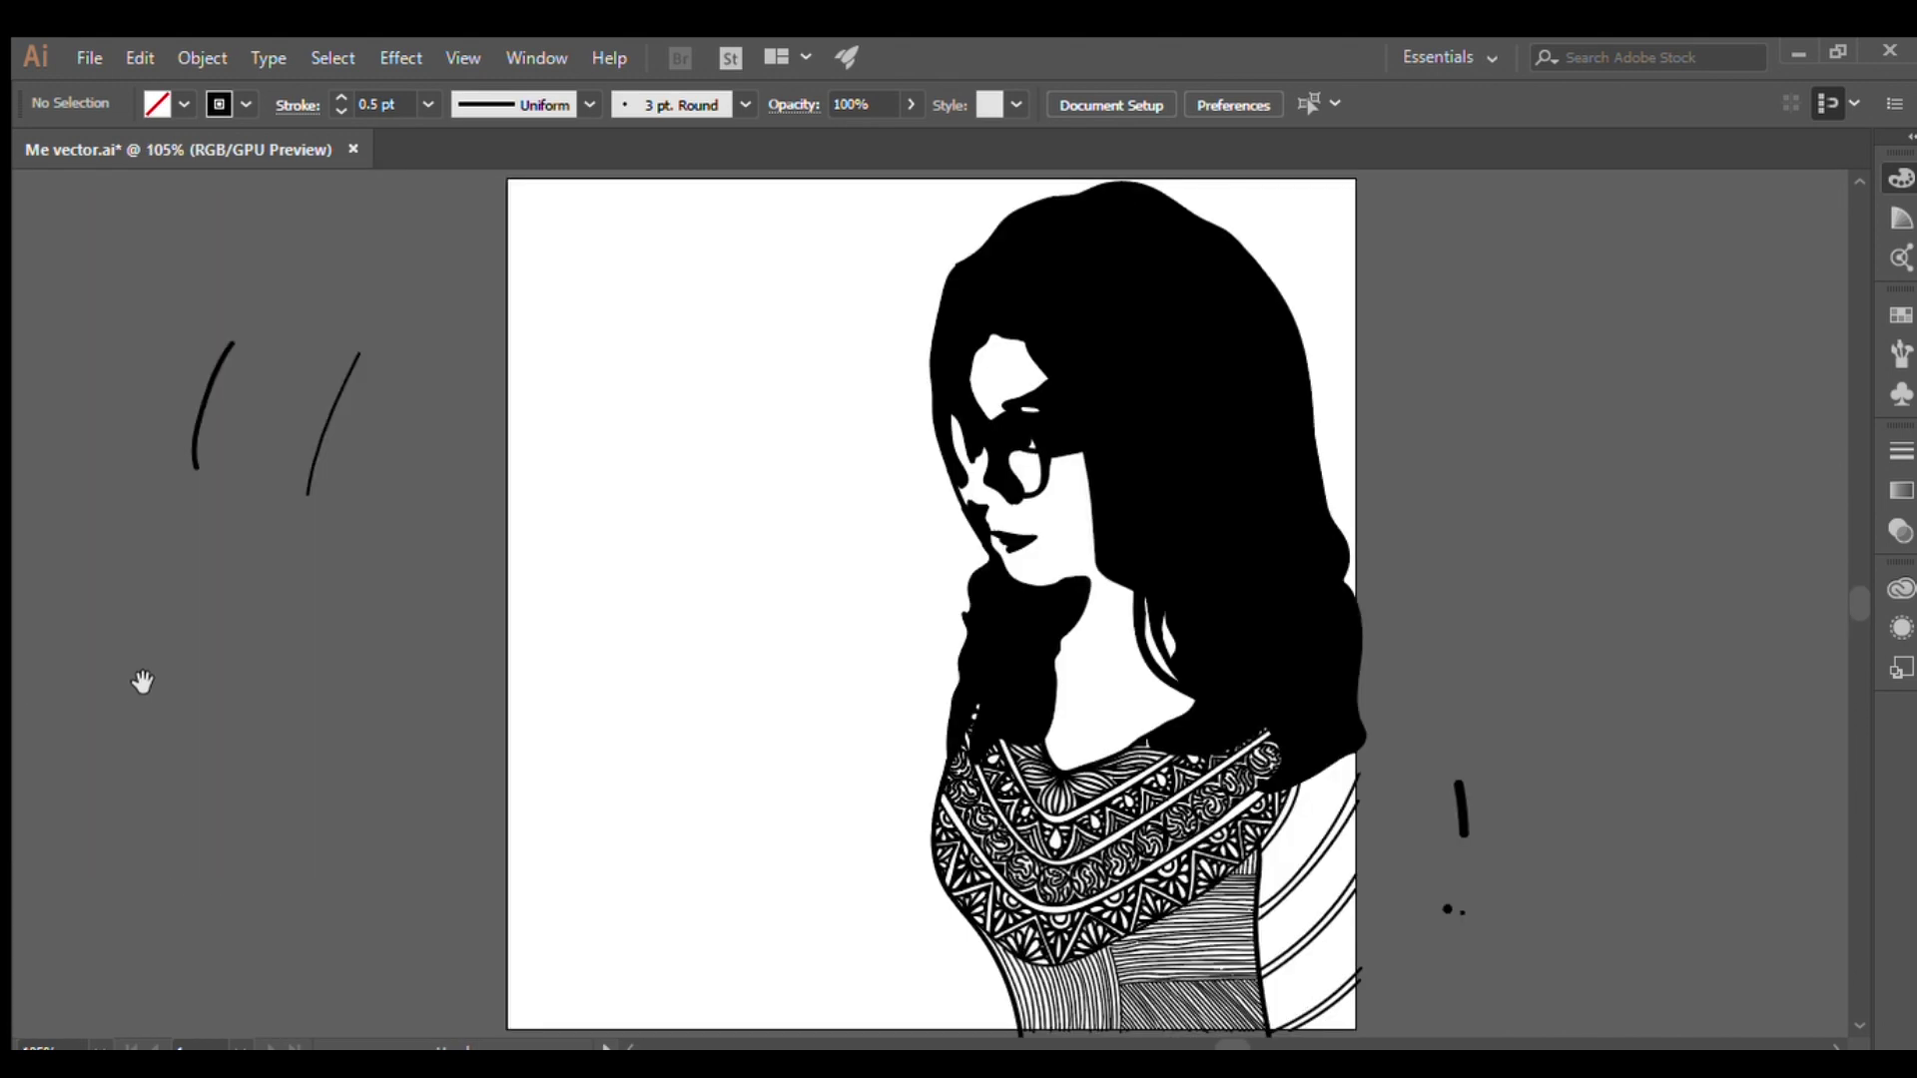
Draw a looped line at the shoulder and fan curved lines inside the upper loop
key(ctrl+plus)
key(ctrl+plus)
key(ctrl+plus)
drag(699, 599, 943, 556)
drag(1098, 540, 1143, 468)
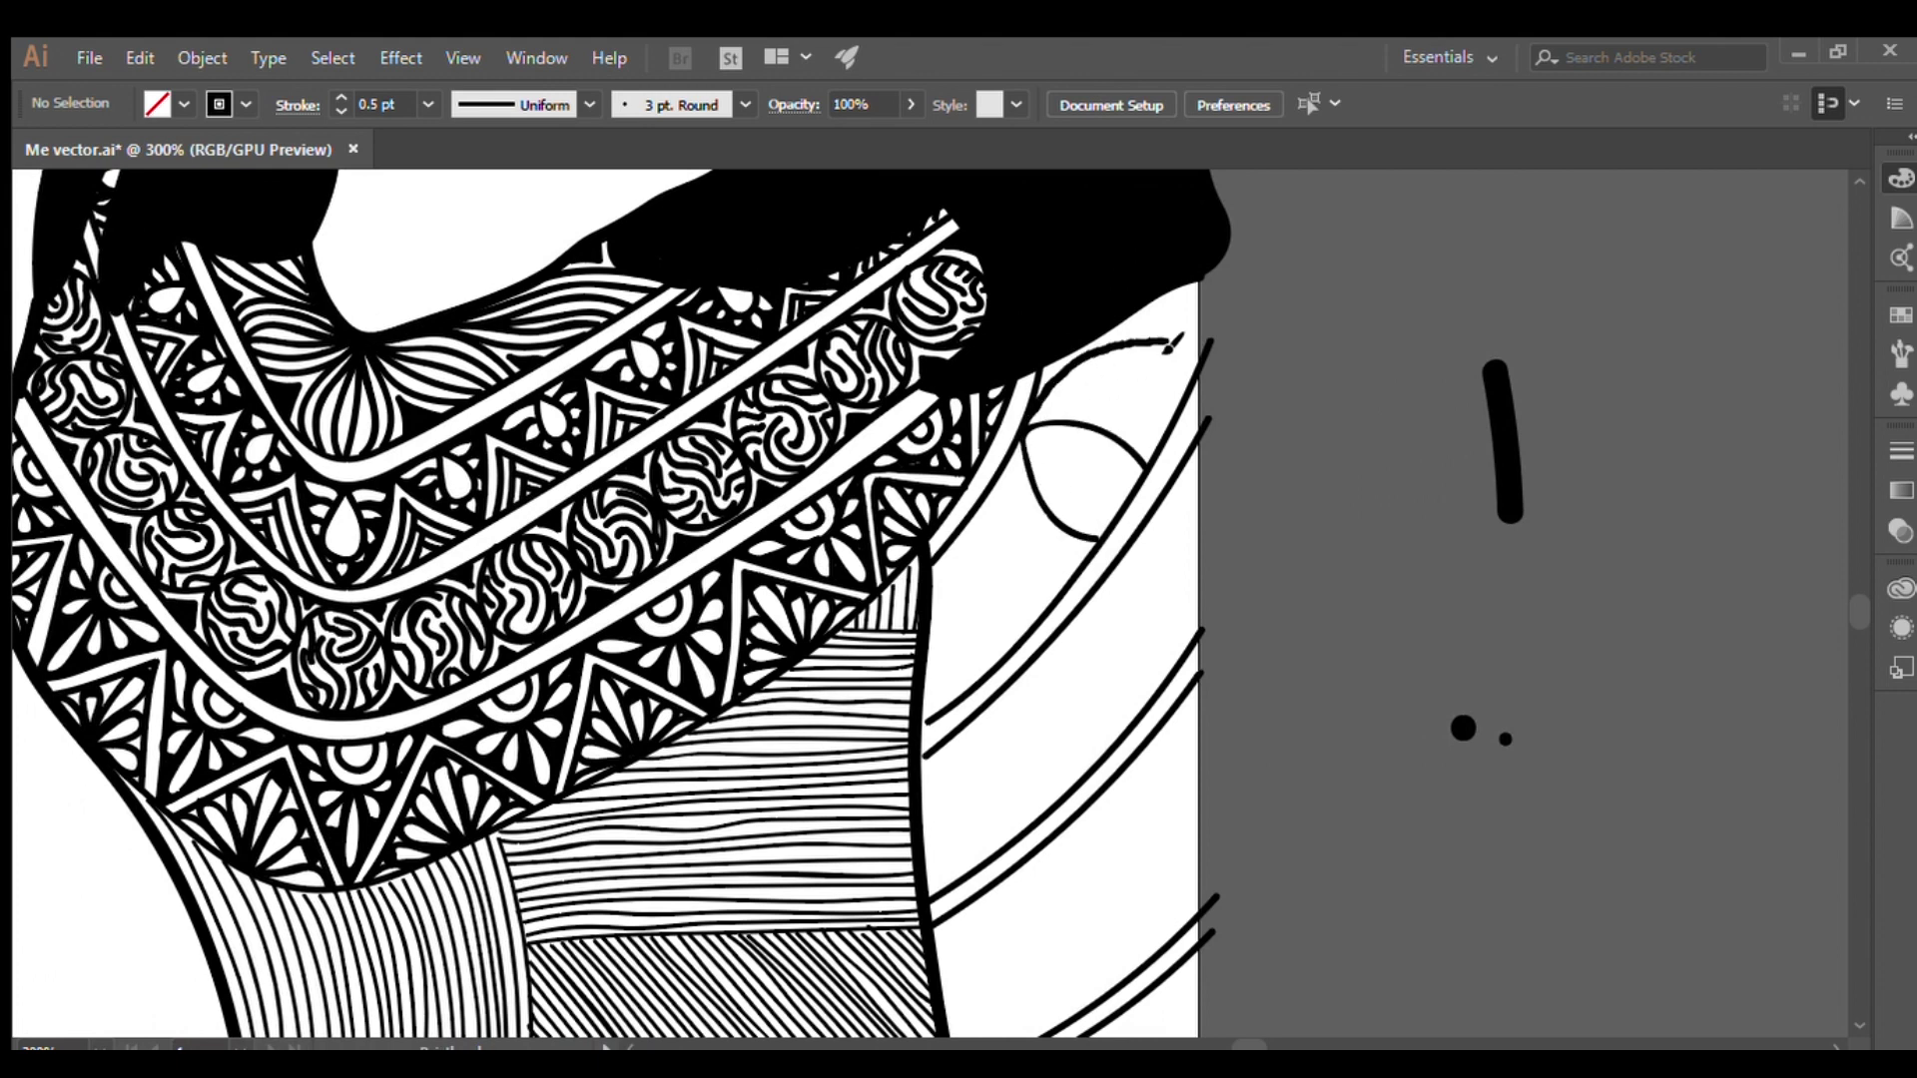
mouse_move(1067, 591)
mouse_down()
mouse_move(1038, 499)
mouse_move(966, 661)
mouse_up()
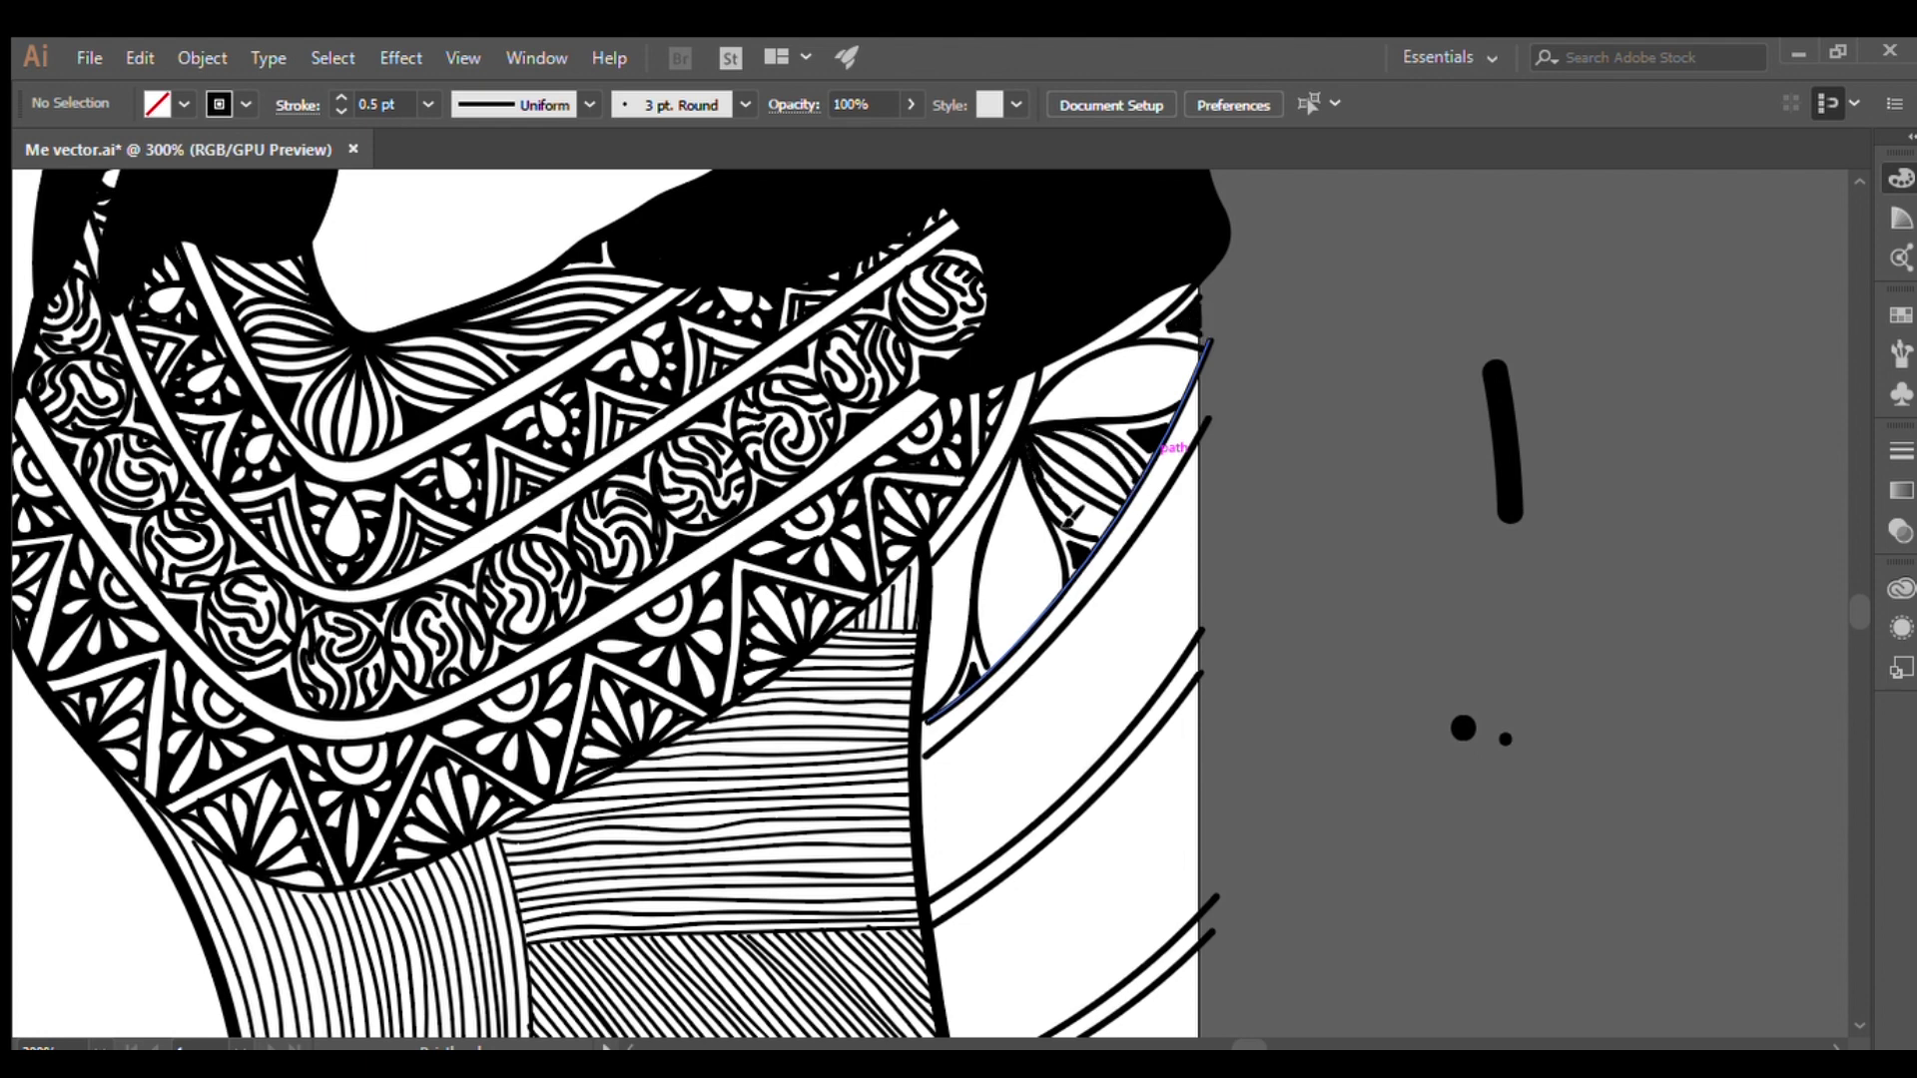
mouse_move(1029, 449)
mouse_down()
mouse_move(1048, 609)
mouse_move(988, 649)
mouse_up()
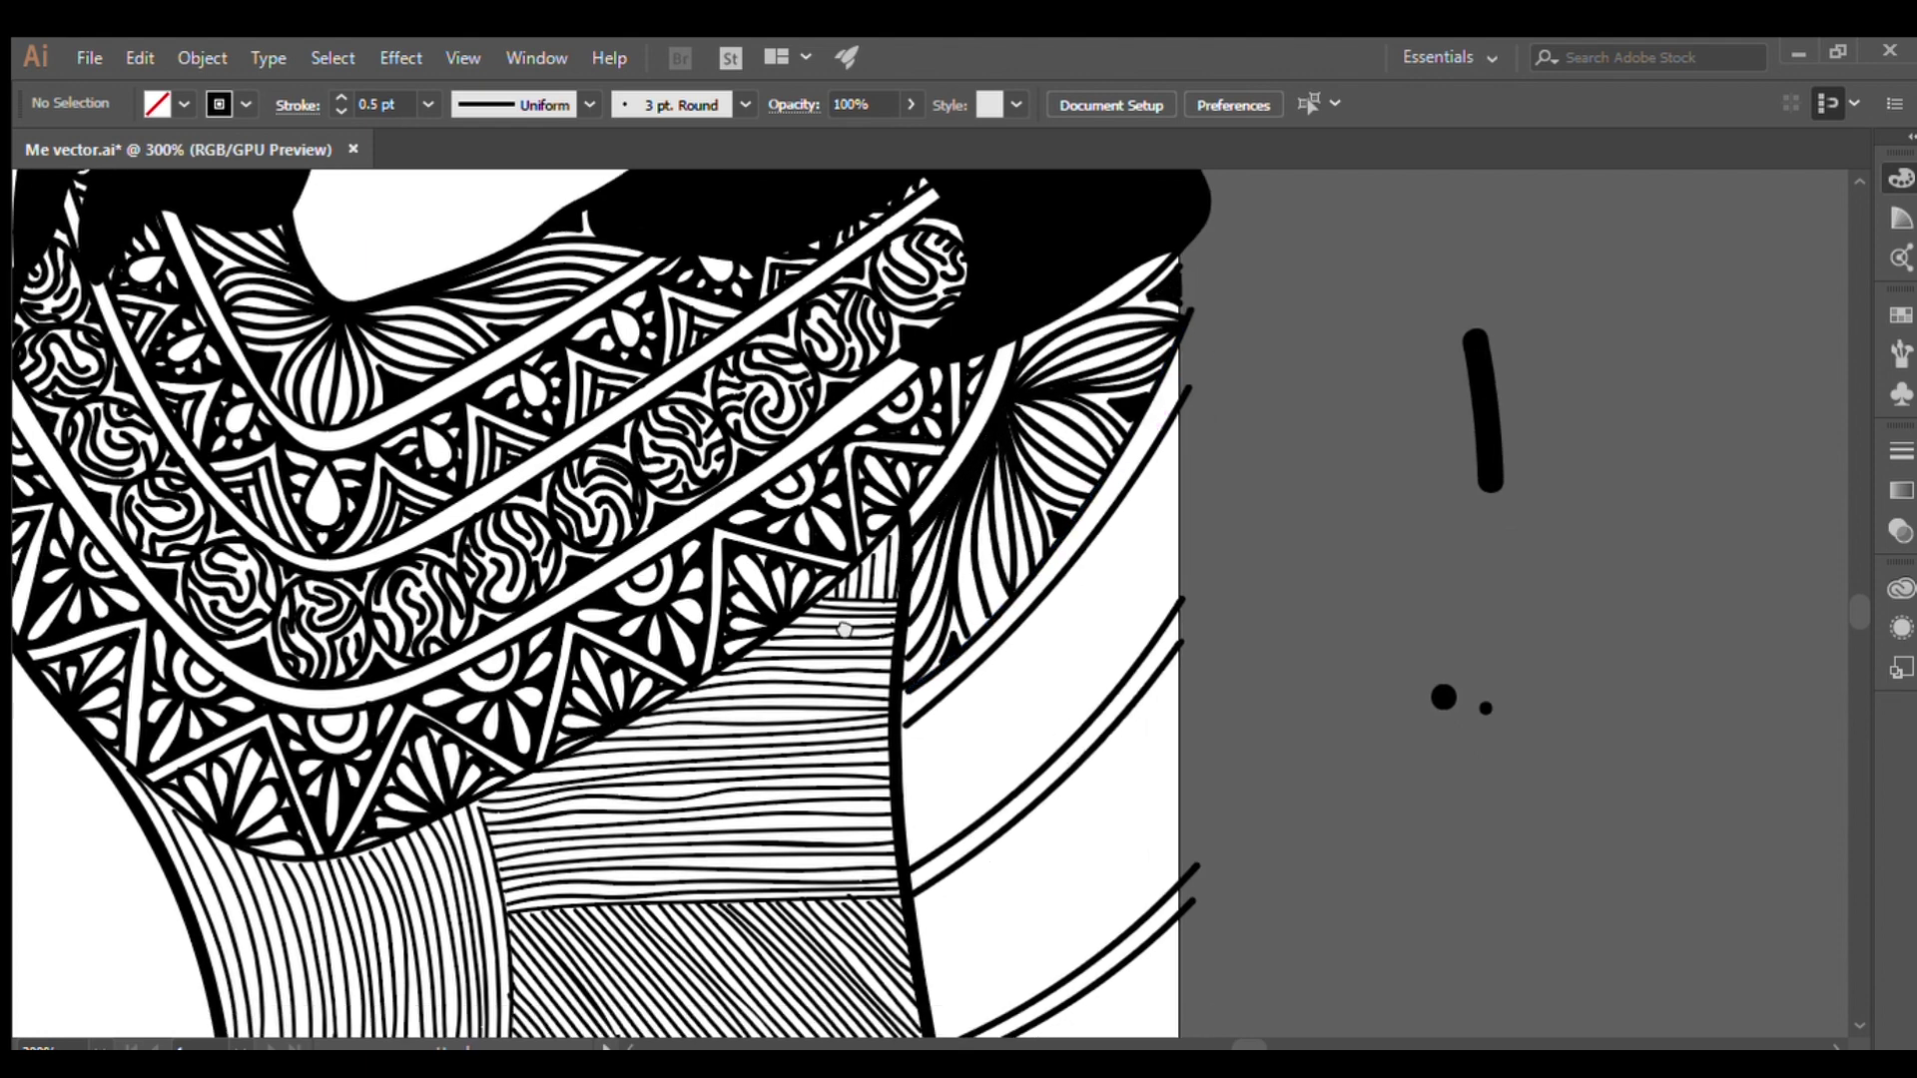
Fill the lower shoulder loop with fanned curved lines
drag(944, 559, 663, 508)
drag(762, 612, 918, 579)
drag(824, 537, 865, 654)
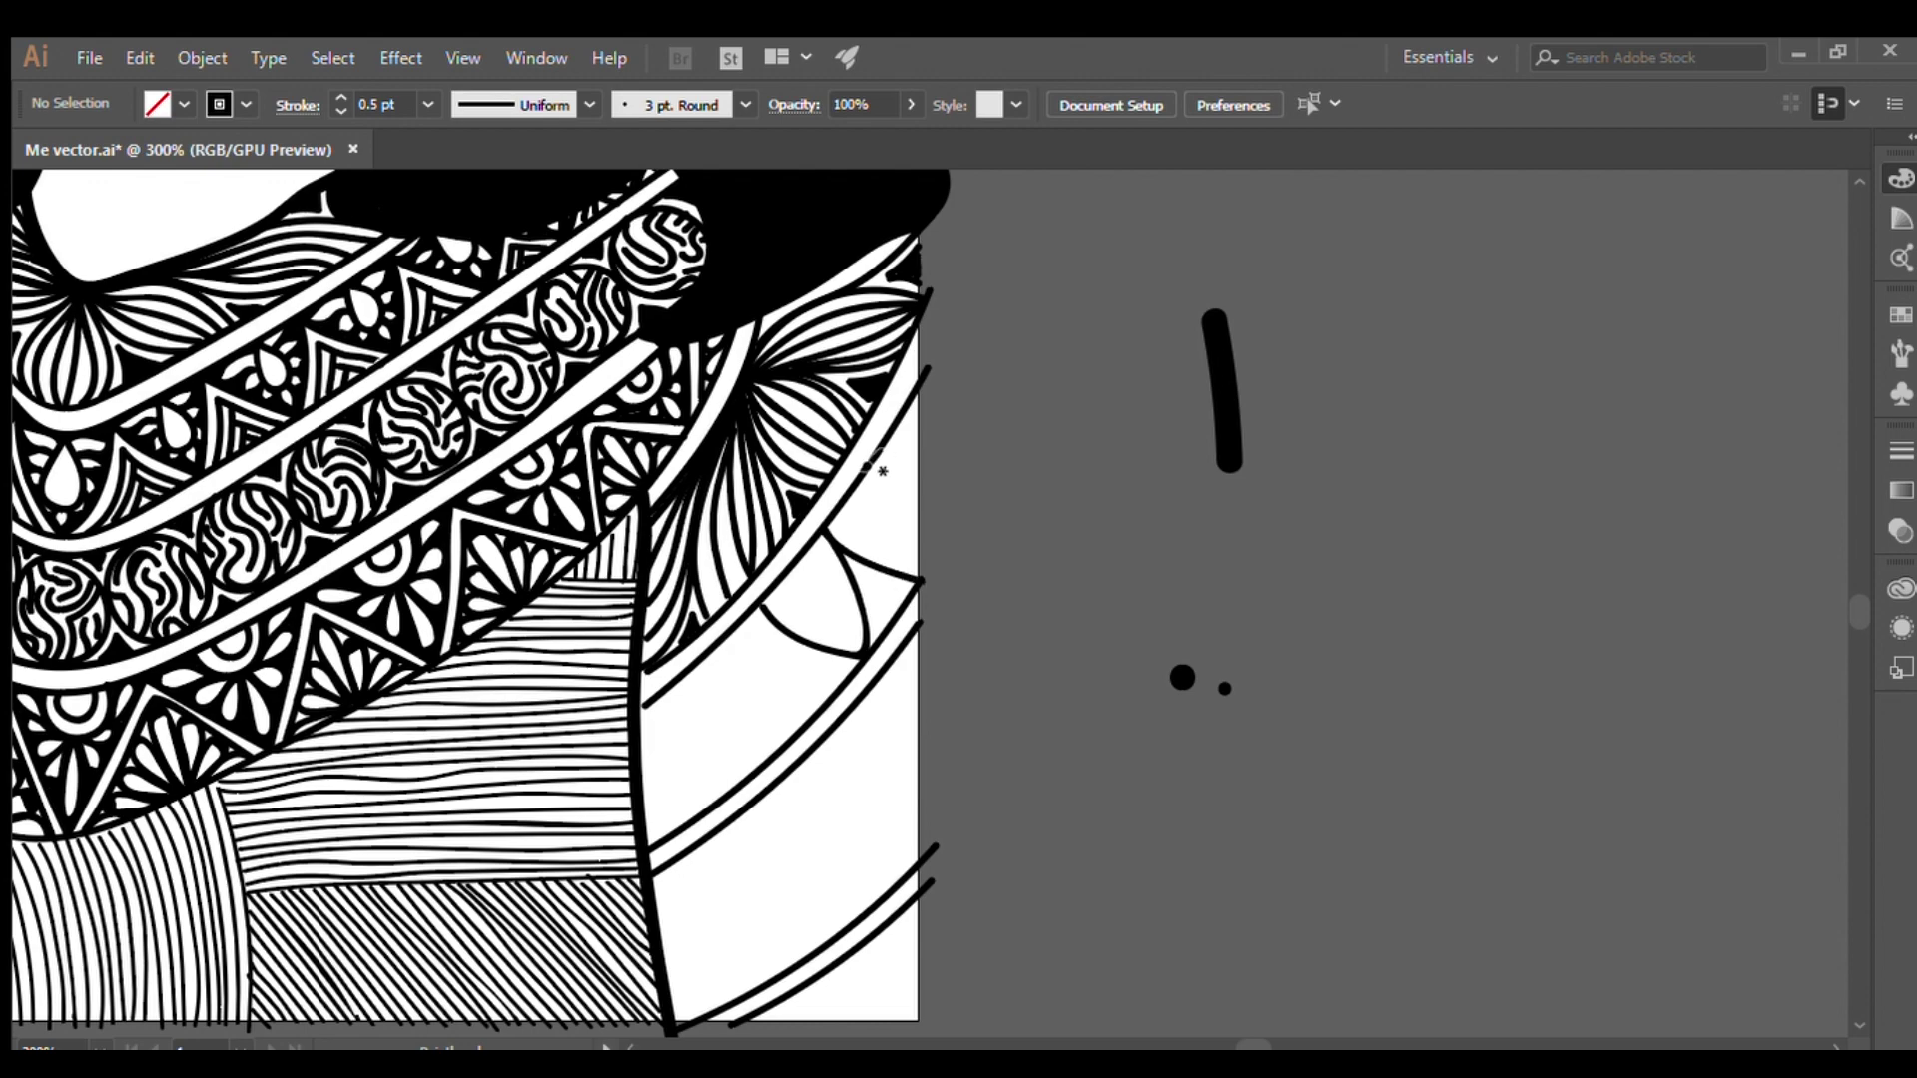
drag(689, 667, 794, 724)
drag(694, 675, 724, 794)
drag(644, 769, 717, 797)
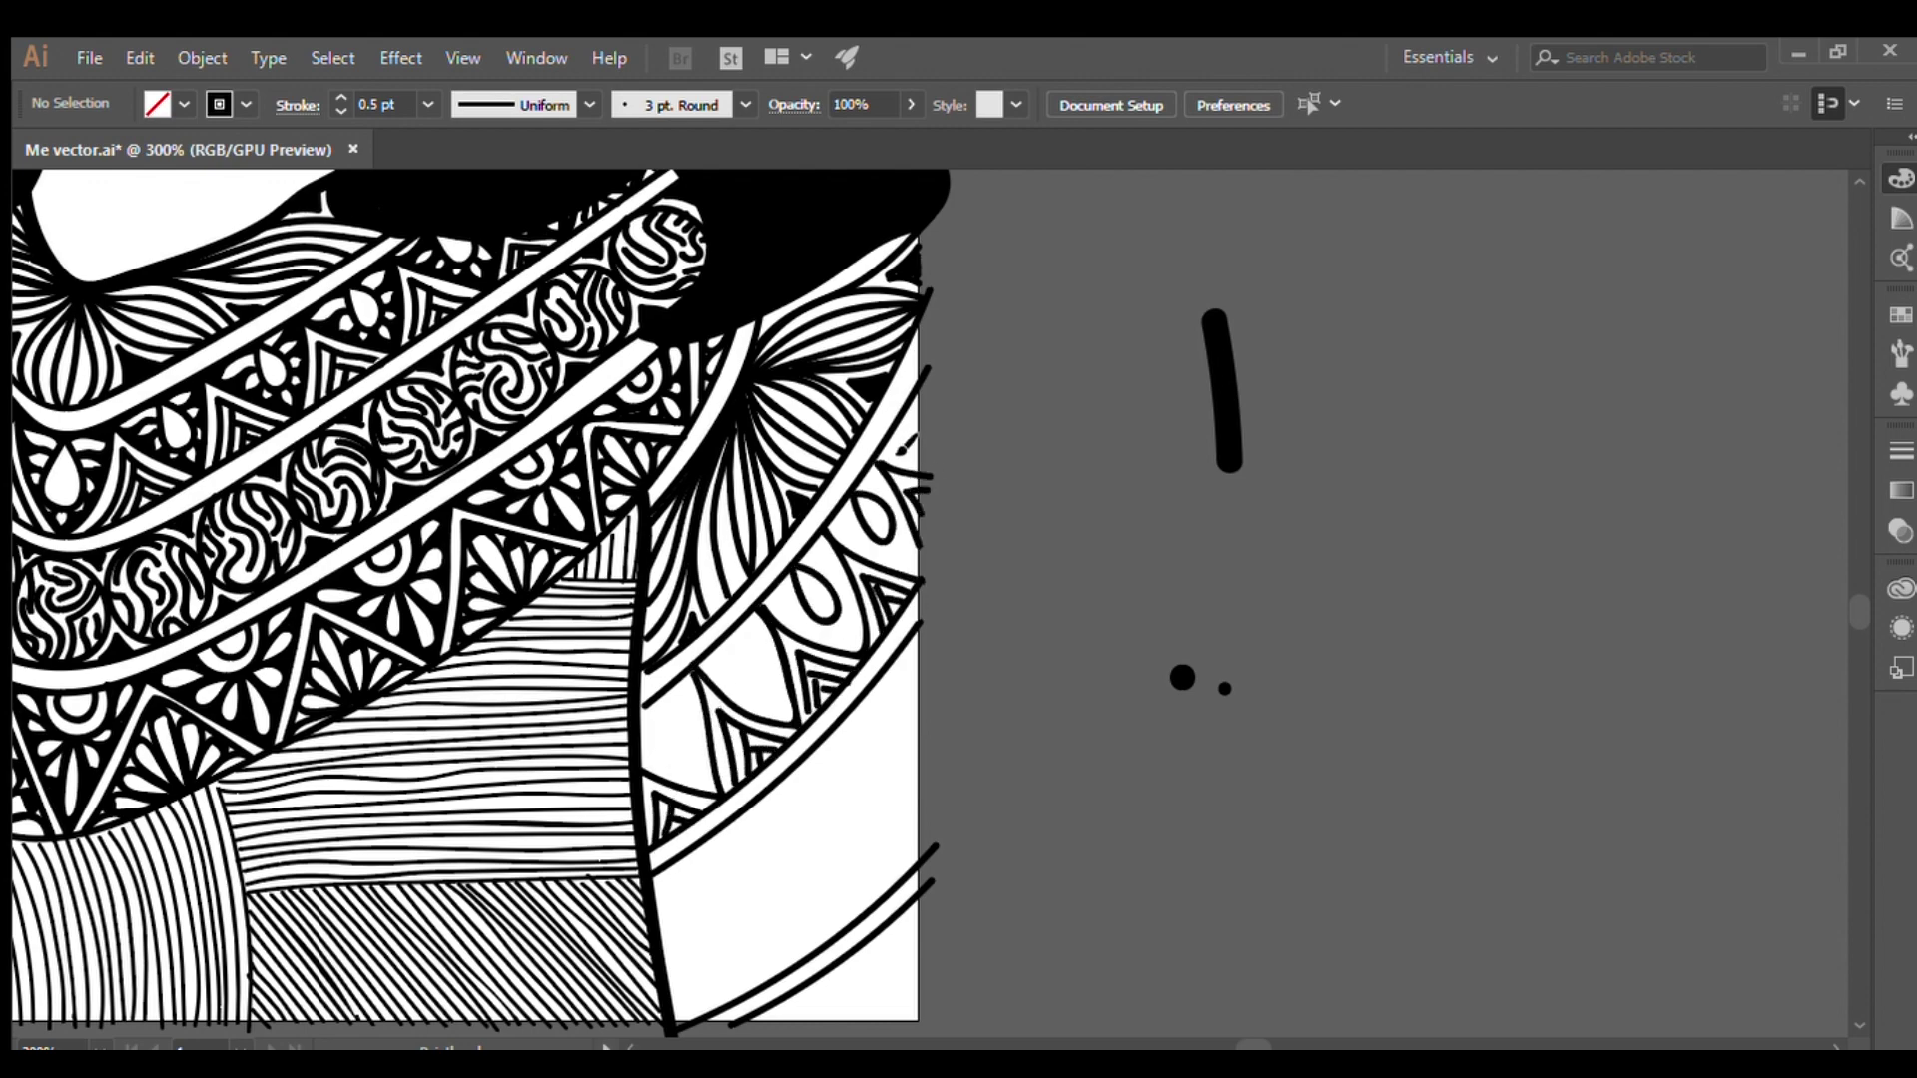
scroll(719, 817, up, 2)
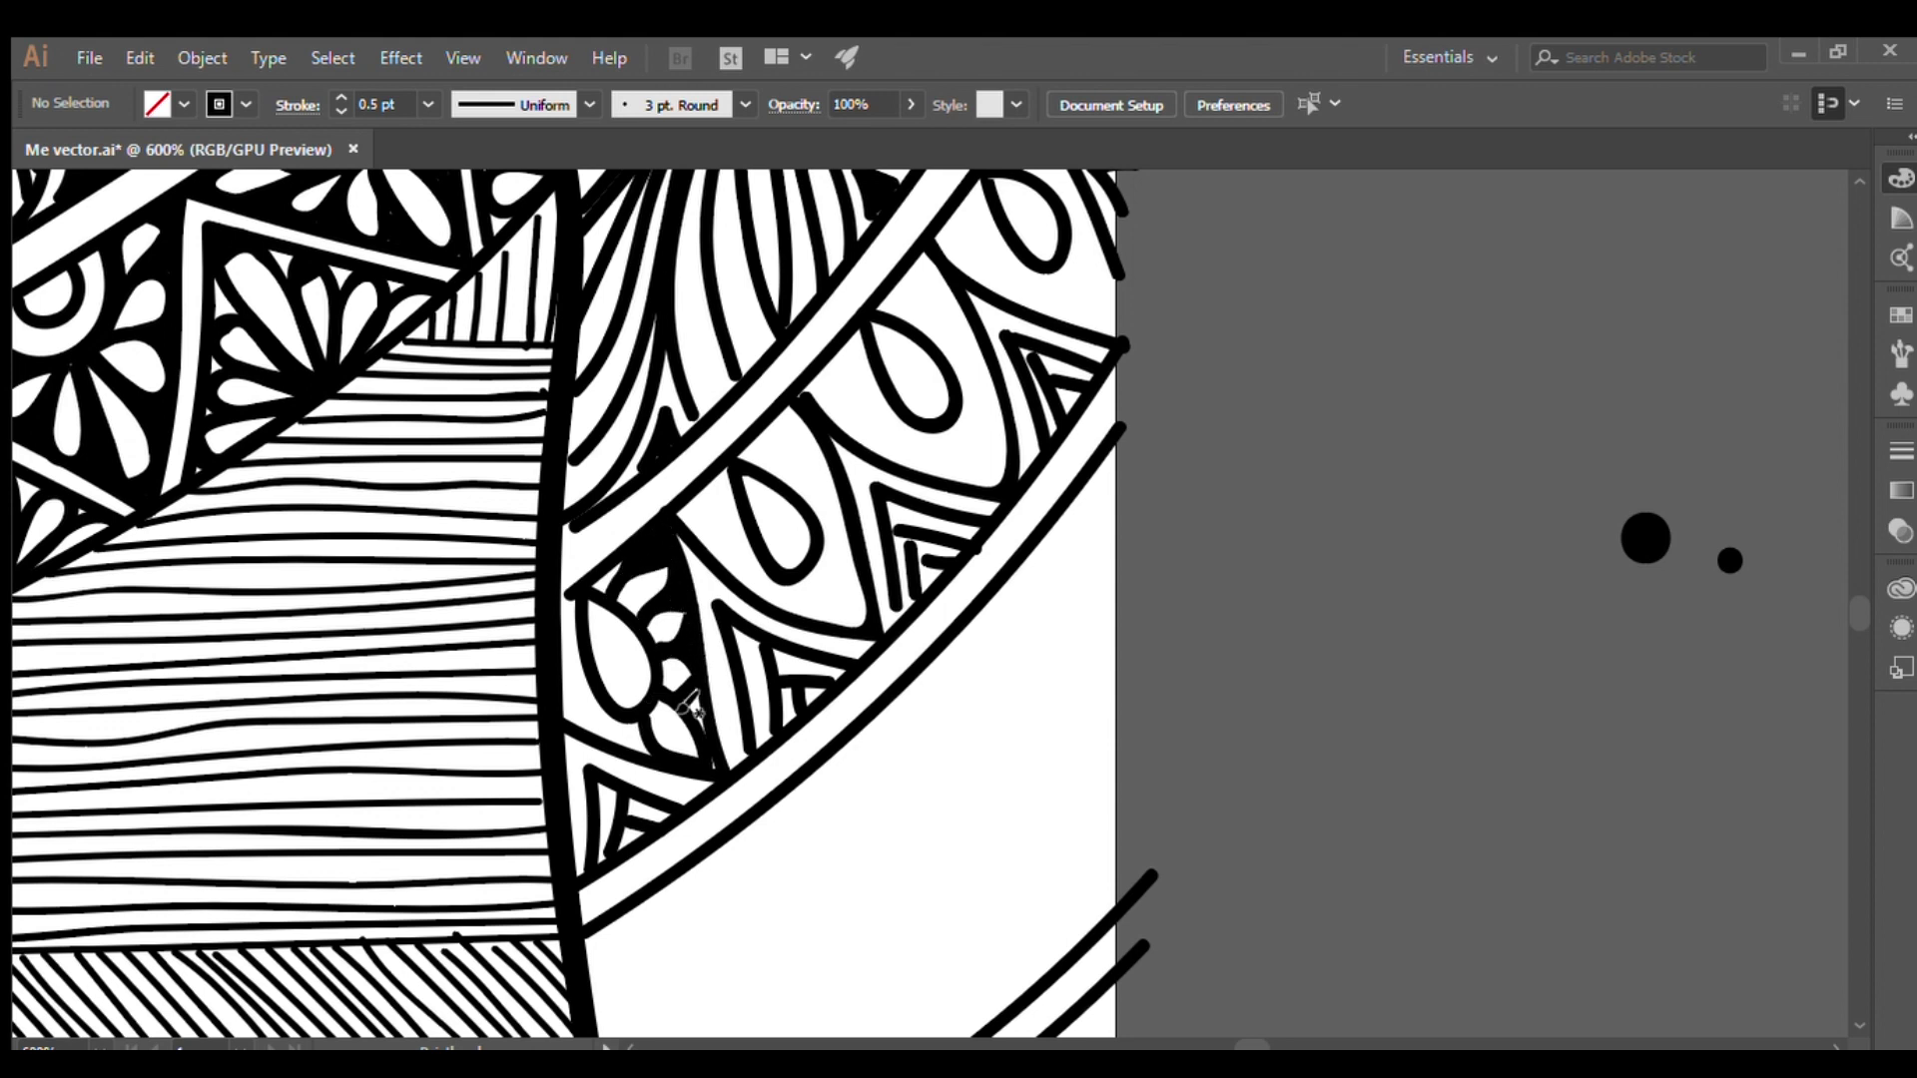
Add petals around the teardrop flowers in the sleeve band
drag(804, 575, 864, 624)
drag(829, 544, 789, 455)
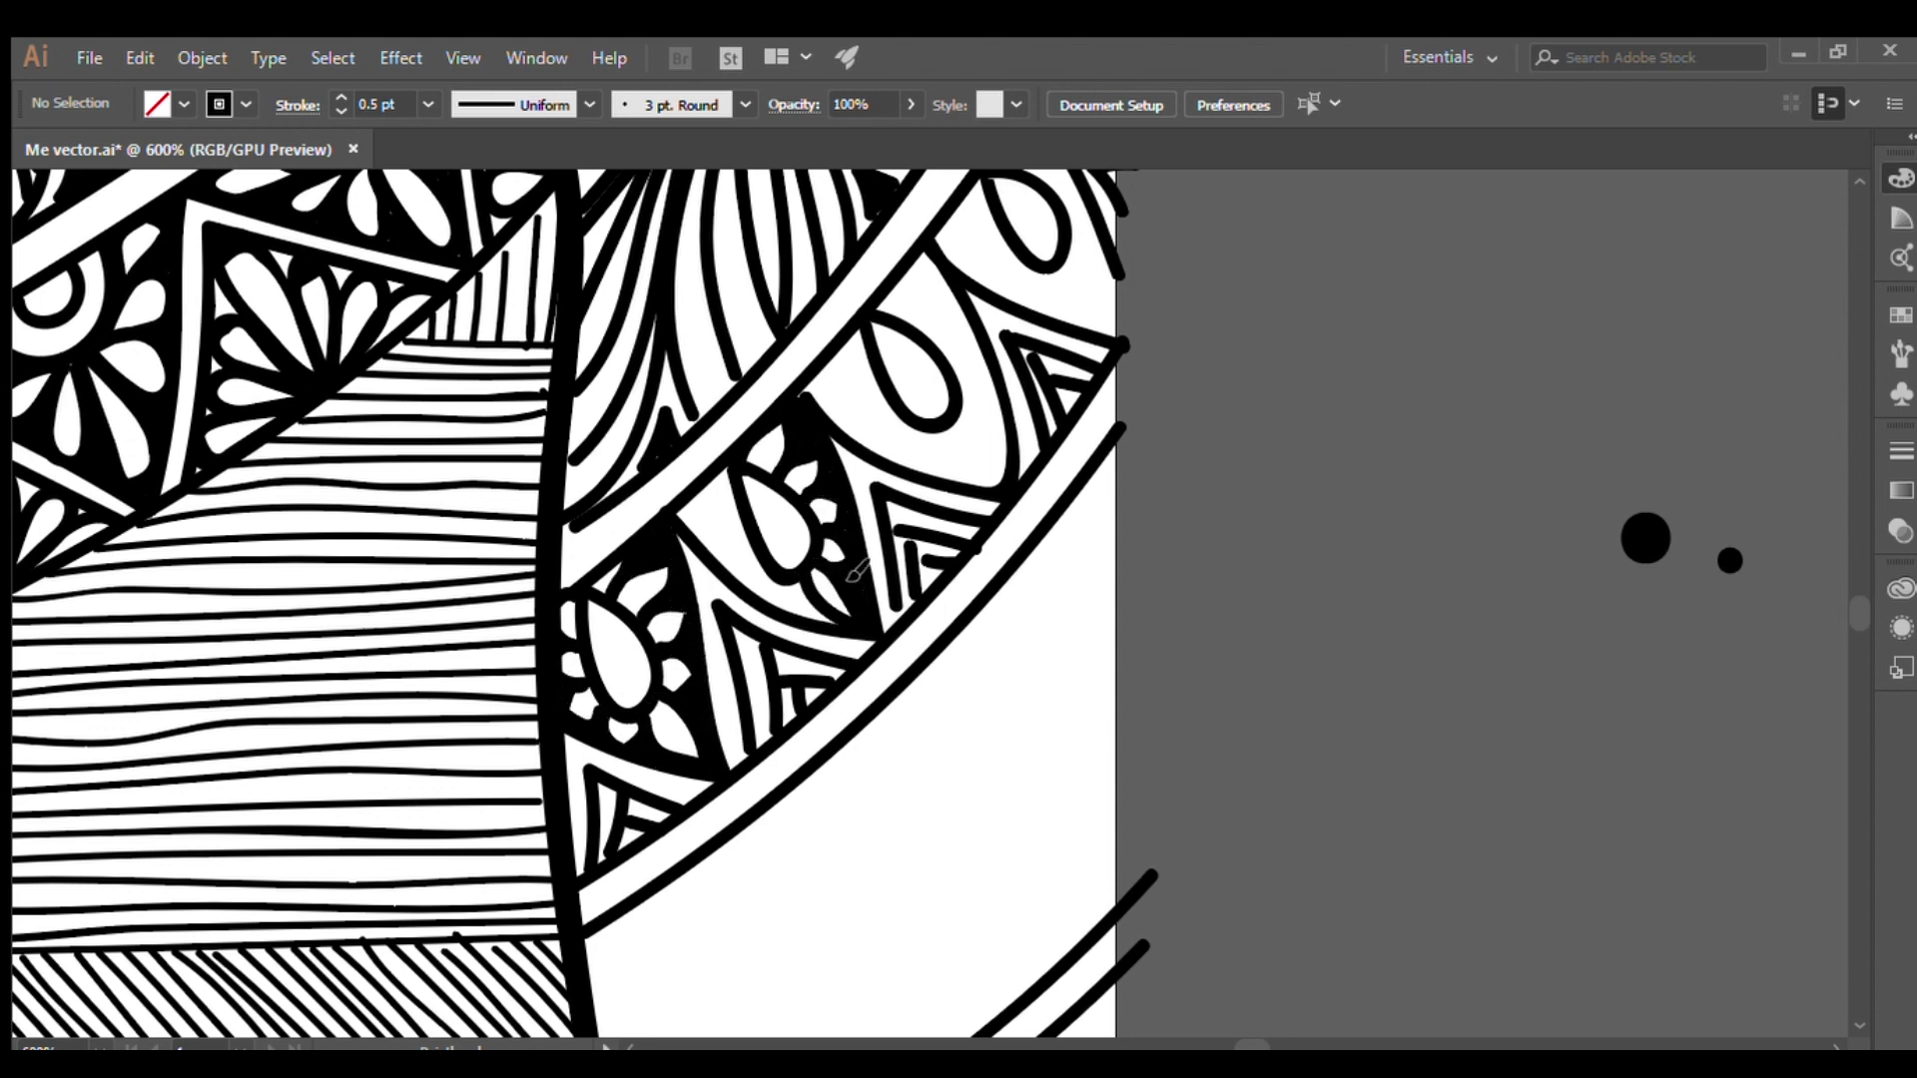
drag(858, 569, 743, 604)
drag(764, 599, 679, 511)
drag(1004, 479, 943, 420)
drag(998, 420, 958, 332)
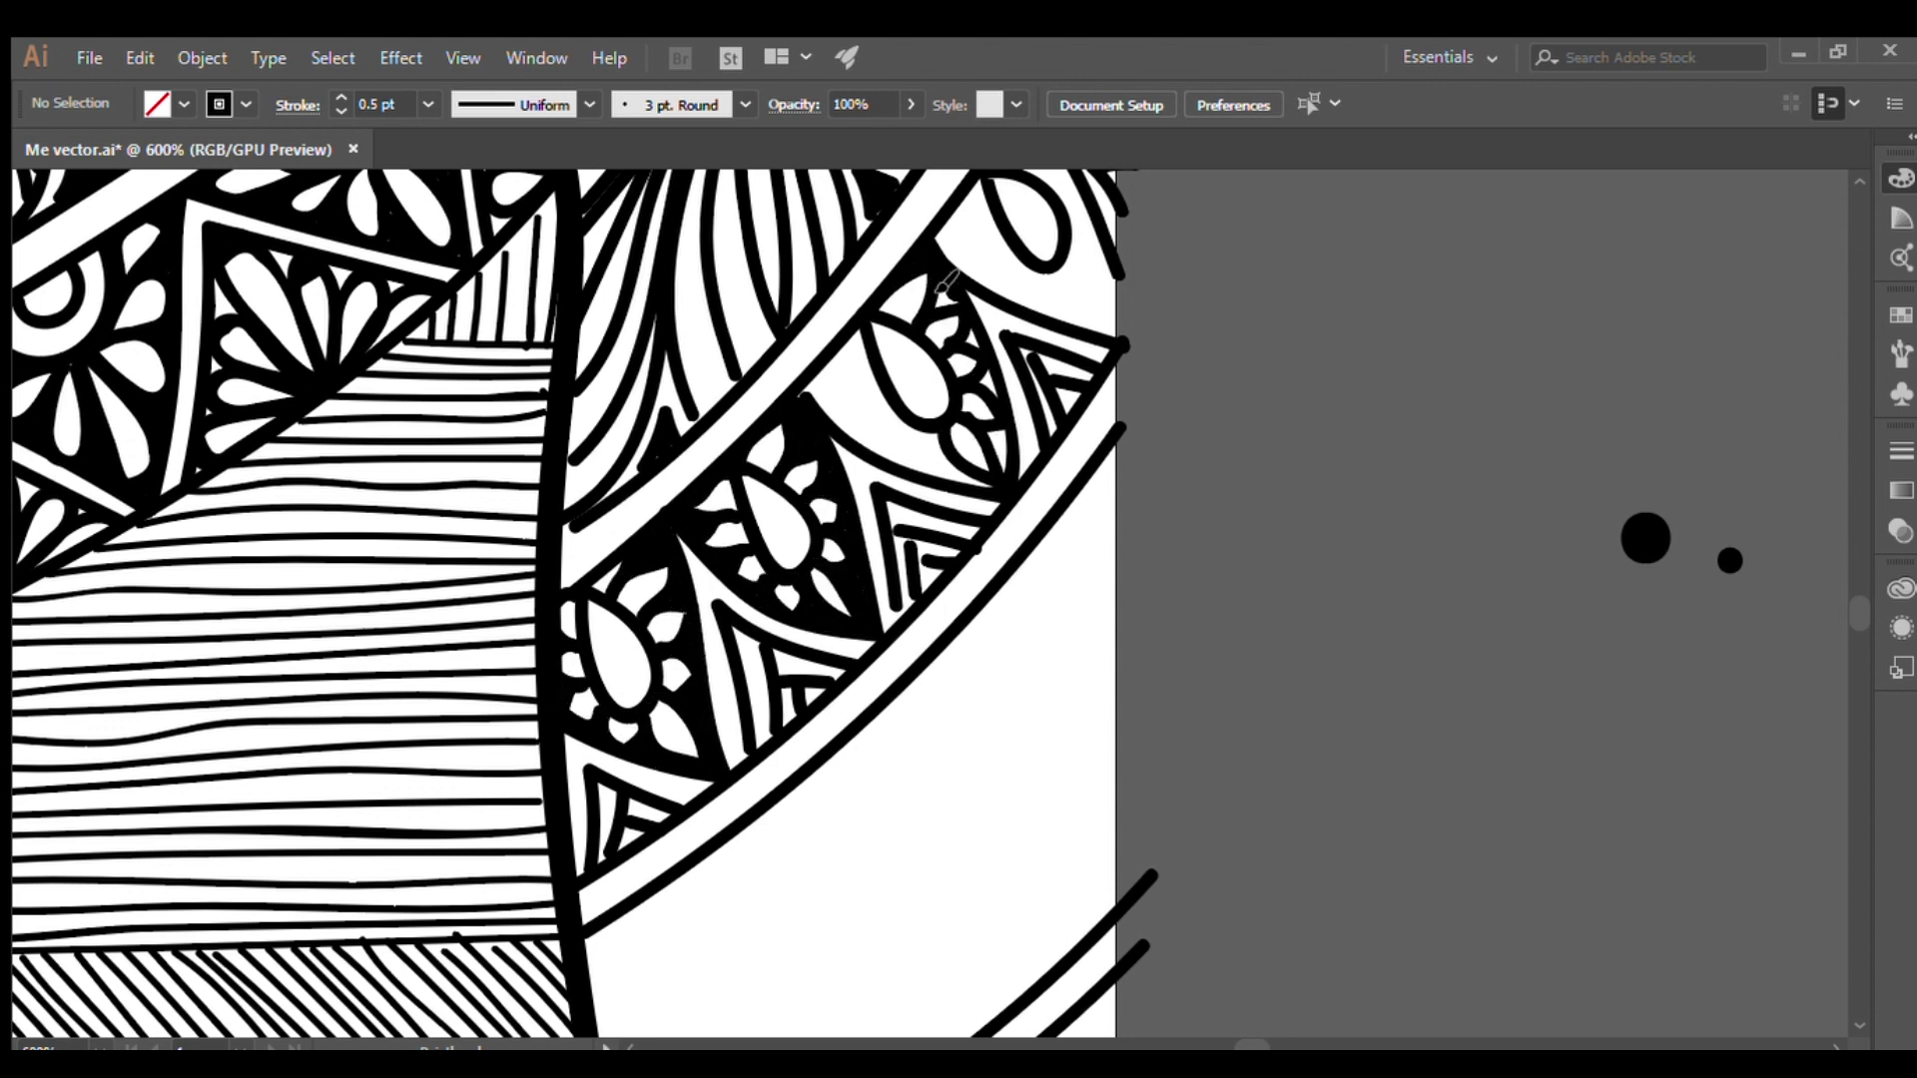
drag(886, 446, 824, 409)
Add petals below the upper teardrop and marks along the sleeve band edge
drag(1109, 312, 1014, 254)
drag(1039, 290, 950, 225)
mouse_move(1119, 339)
mouse_down()
mouse_move(1049, 305)
mouse_move(699, 599)
mouse_up()
drag(769, 469, 755, 577)
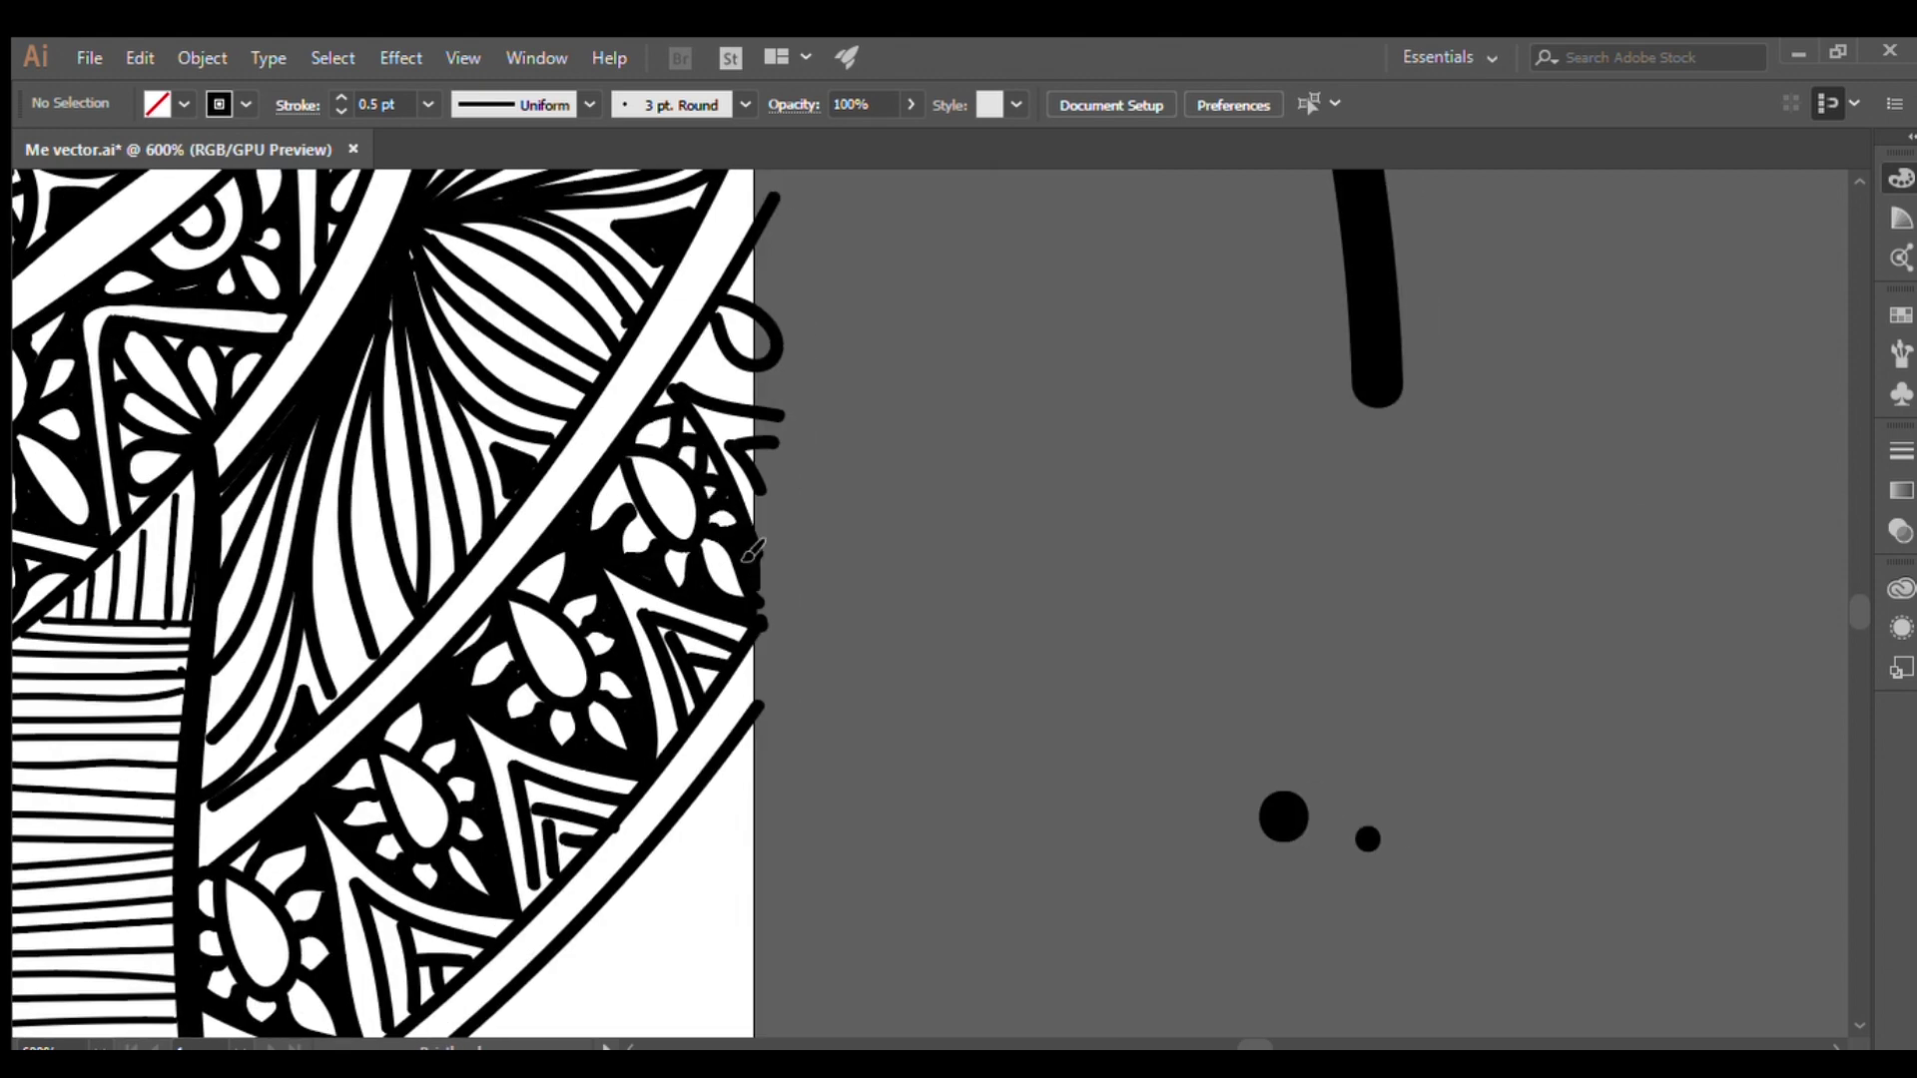
Draw two circles in the sleeve band and fill each with swirls
key(ctrl+minus)
drag(985, 599, 1078, 487)
mouse_move(703, 600)
mouse_down()
mouse_move(813, 685)
mouse_move(704, 579)
mouse_up()
drag(849, 419, 953, 574)
mouse_move(584, 639)
mouse_down()
mouse_move(736, 721)
mouse_move(624, 591)
mouse_up()
mouse_move(759, 479)
mouse_down()
mouse_move(814, 570)
mouse_move(879, 550)
mouse_up()
mouse_move(719, 599)
mouse_down()
mouse_move(859, 639)
mouse_move(868, 664)
mouse_up()
mouse_move(874, 385)
mouse_down()
mouse_move(856, 424)
mouse_move(934, 360)
mouse_up()
mouse_move(599, 619)
mouse_down()
mouse_move(664, 758)
mouse_move(744, 739)
mouse_up()
Fill four gaps between the circles with black and start flowers at the lower-right corner
key(ctrl+0)
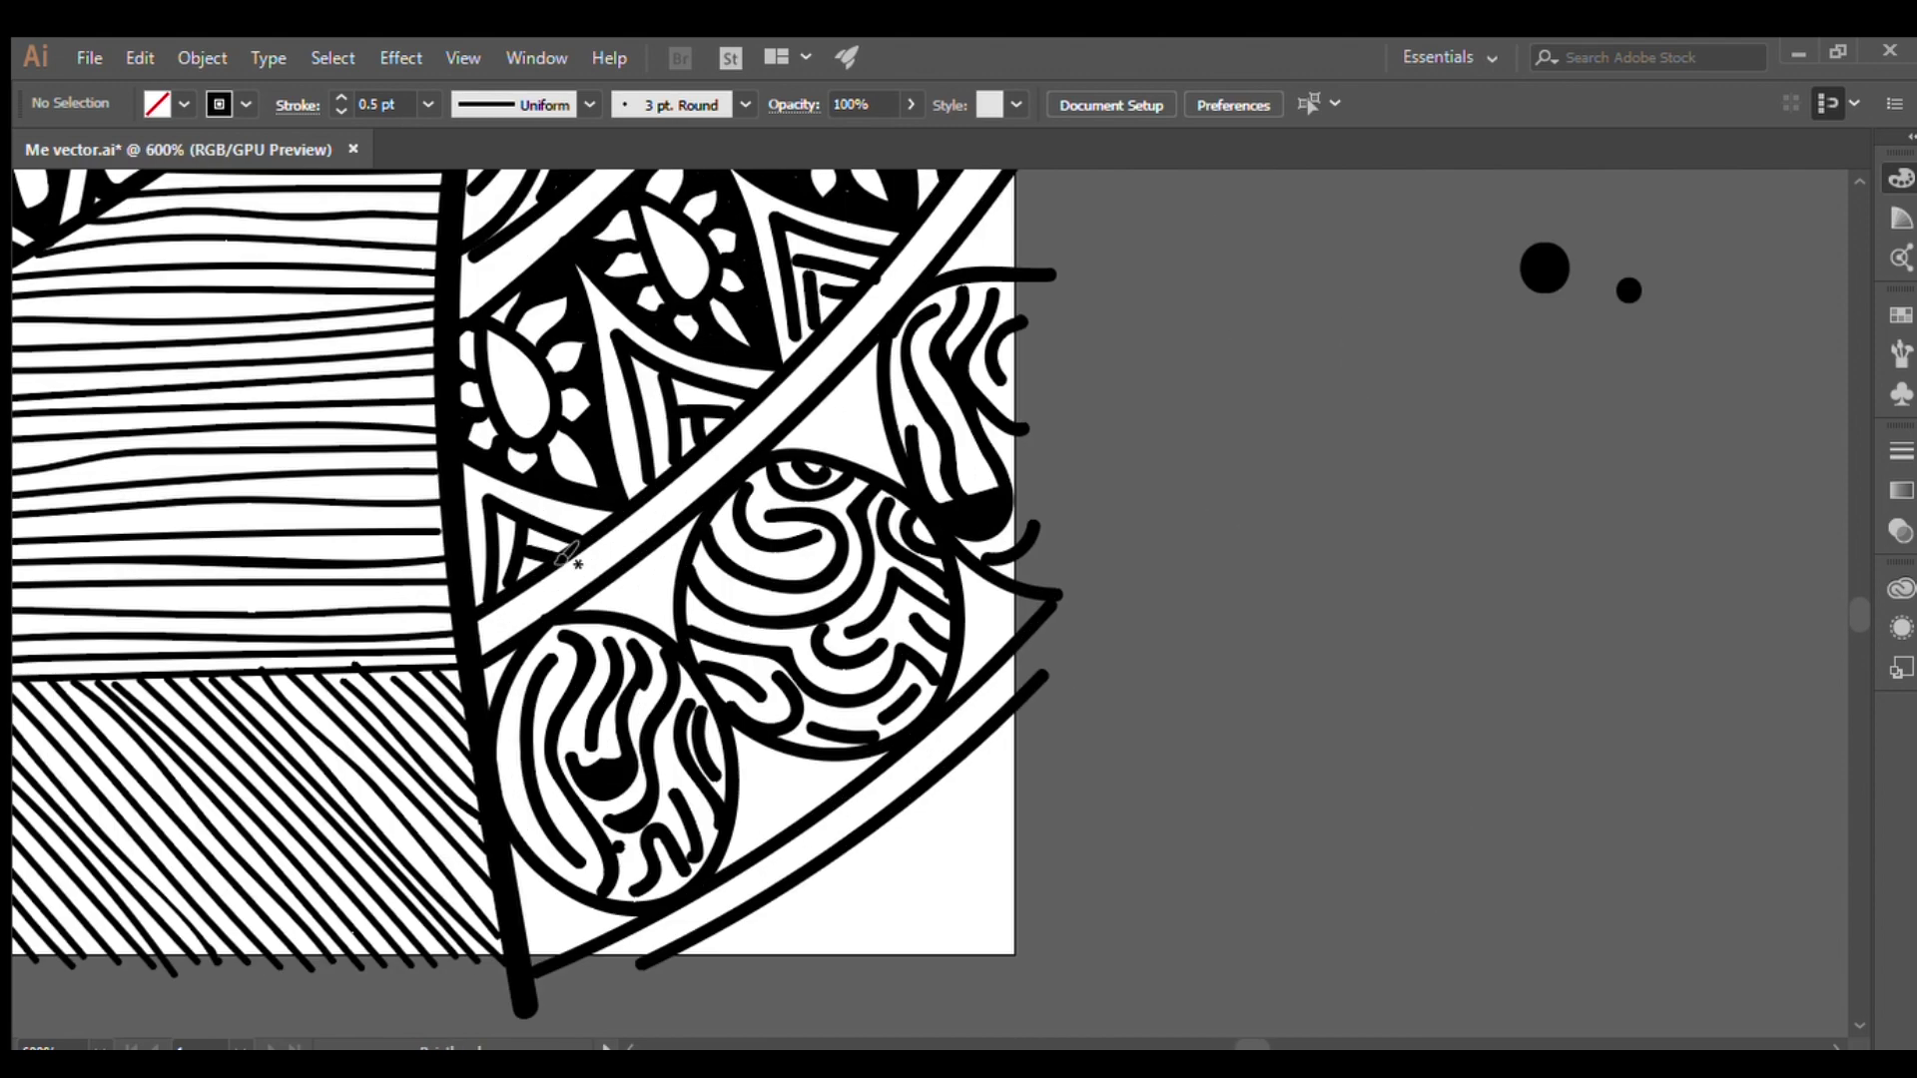
click(798, 794)
click(839, 404)
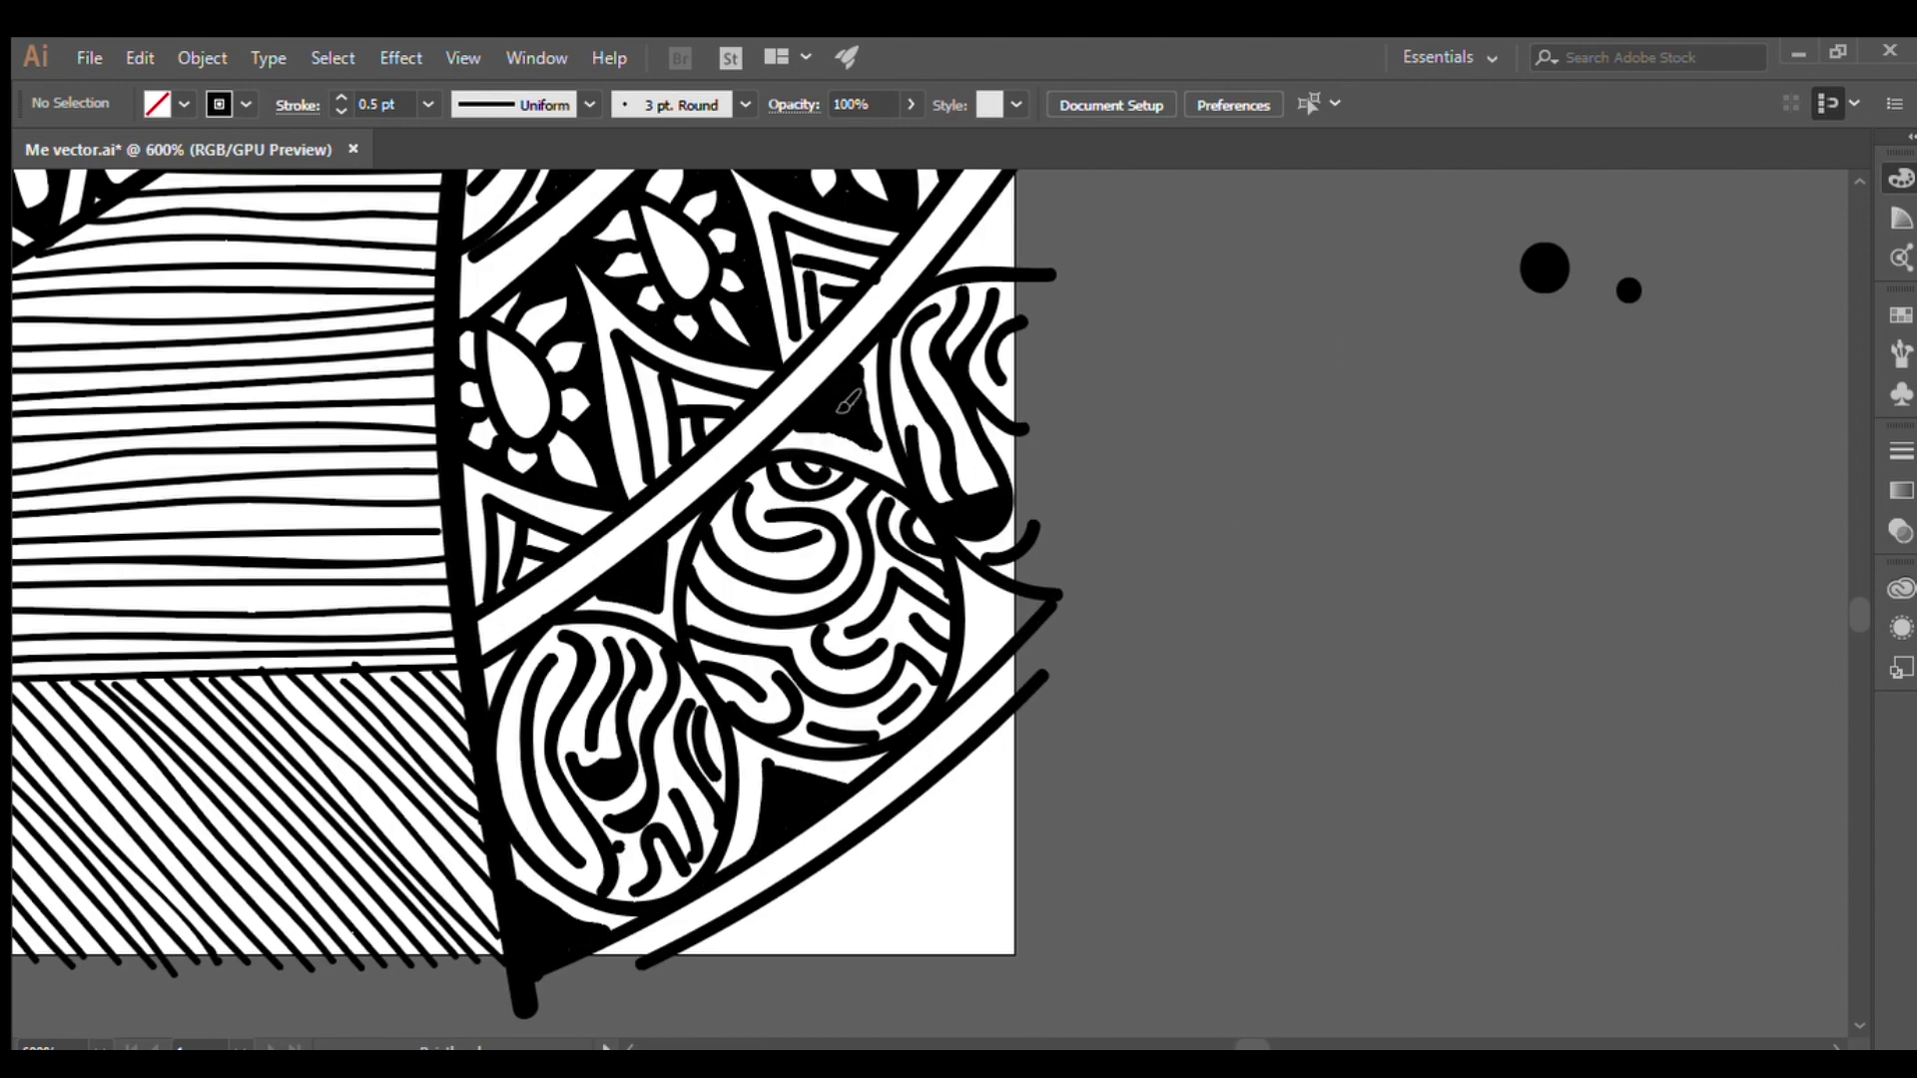
click(999, 629)
click(998, 215)
key(ctrl+minus)
mouse_move(902, 597)
mouse_down()
mouse_move(899, 664)
mouse_move(939, 600)
mouse_move(953, 624)
mouse_up()
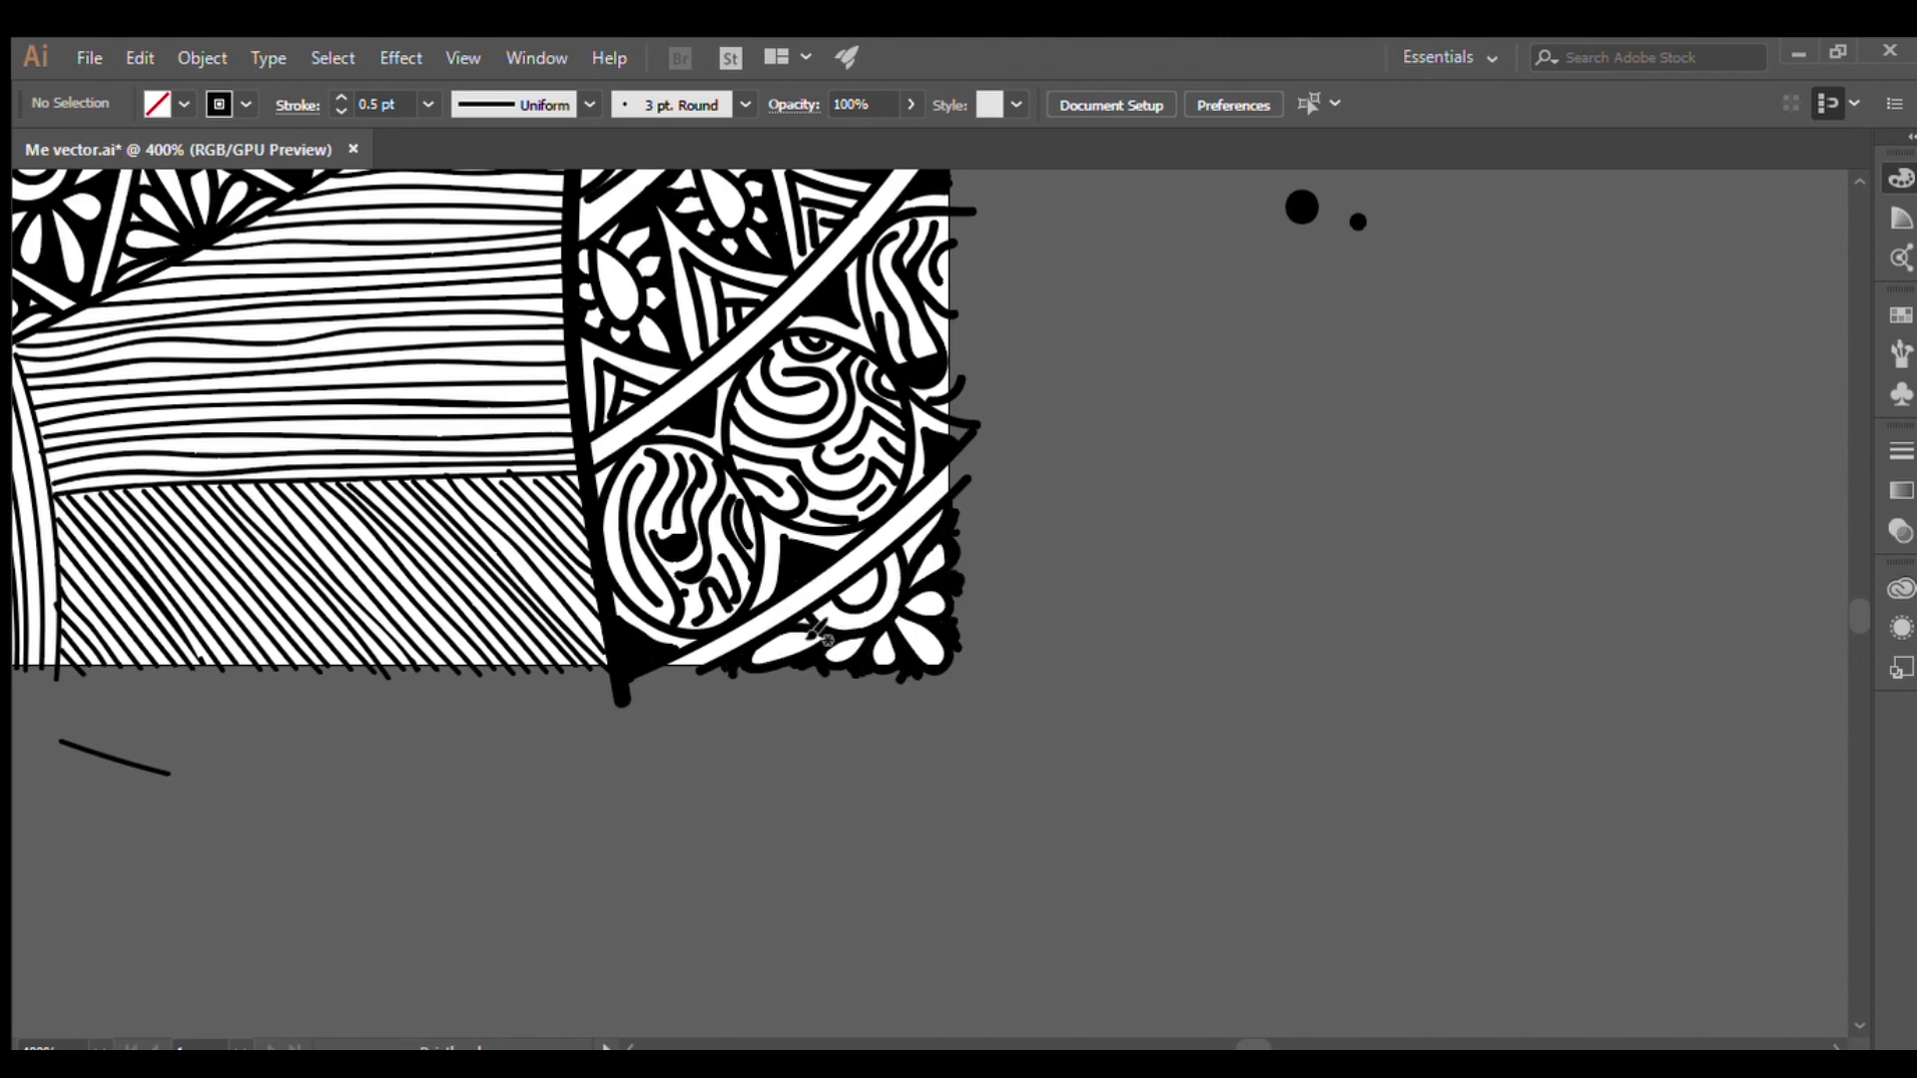